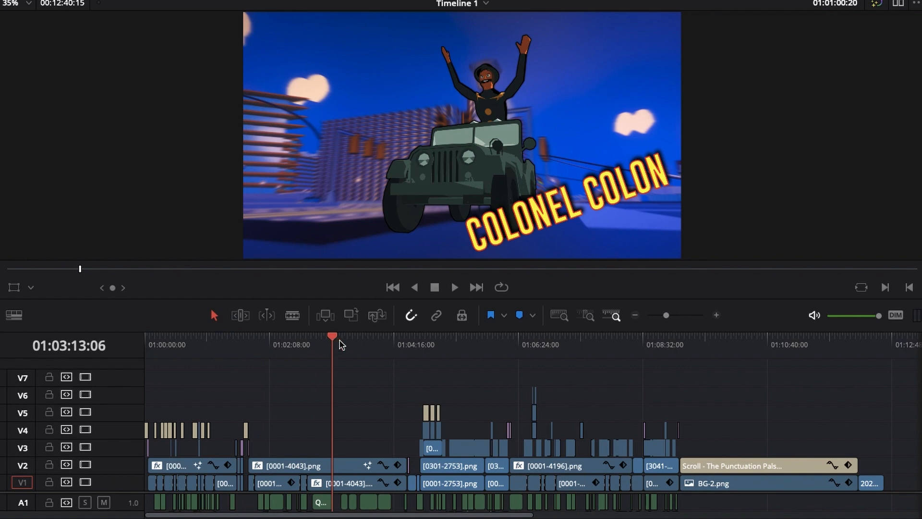
Step: Examine the end-credits scroll after the last scene, advancing the playhead through it from 01:09:25:23 towards its end
left_click_drag(340, 344, 373, 343)
left_click(686, 345)
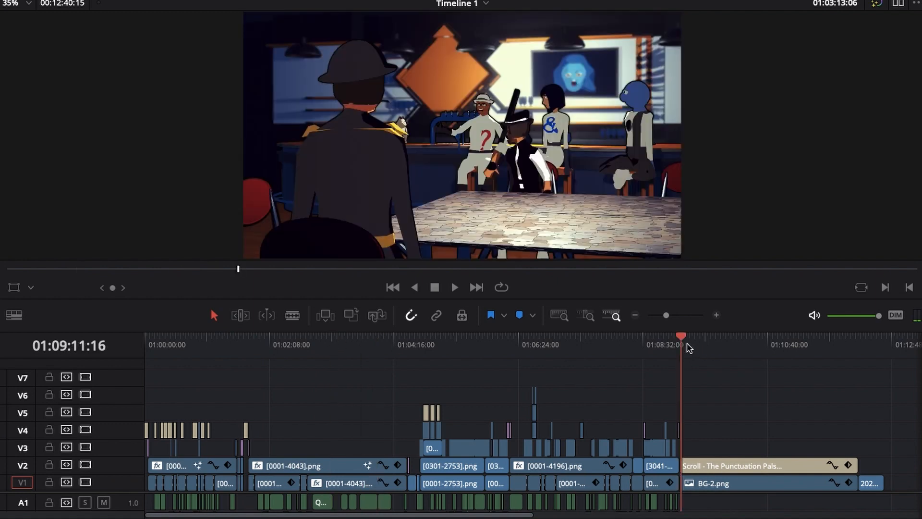
left_click(694, 346)
left_click(695, 346)
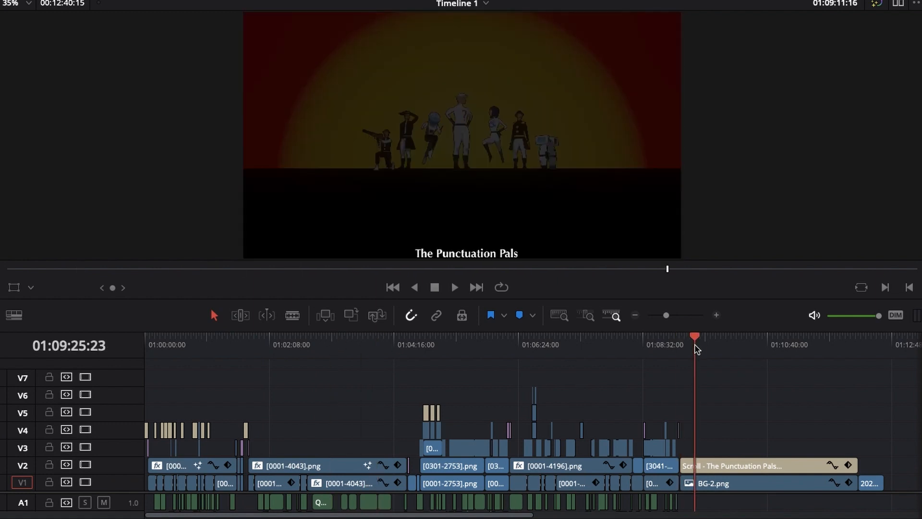
scroll(572, 202, "up", 5)
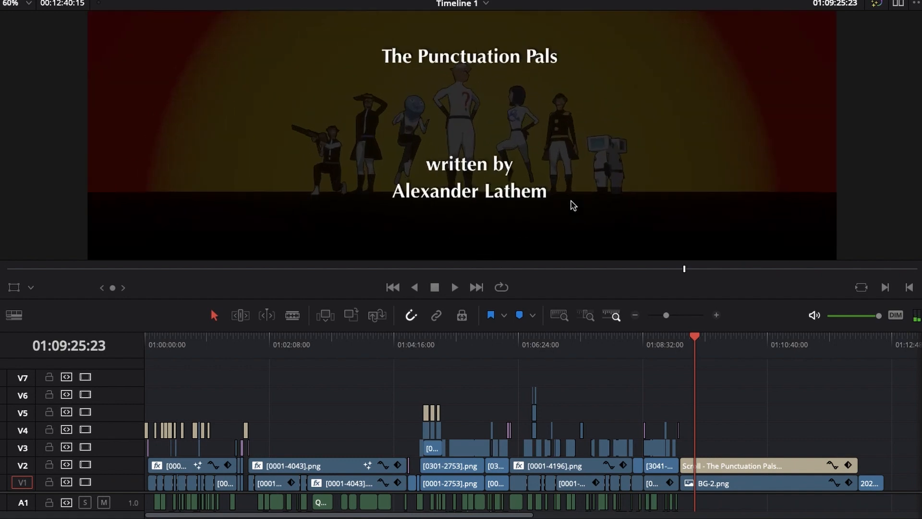
scroll(565, 172, "down", 3)
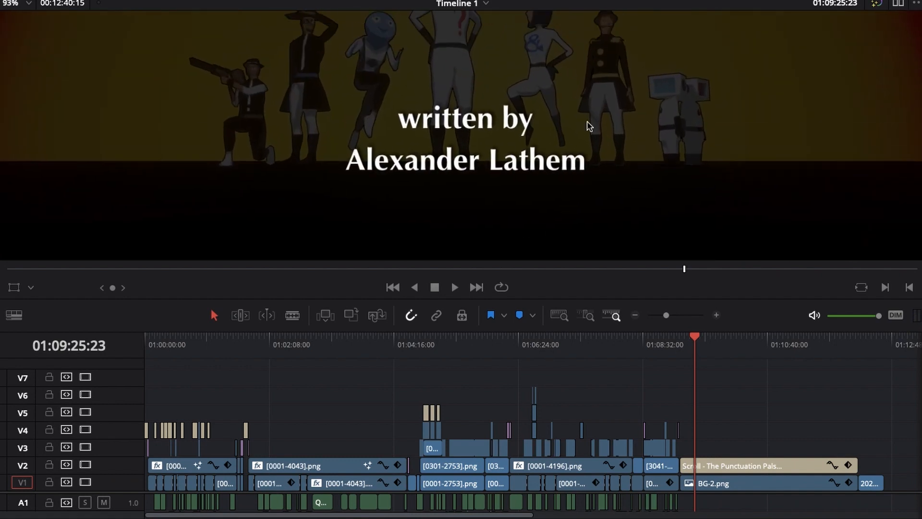
scroll(594, 172, "down", 3)
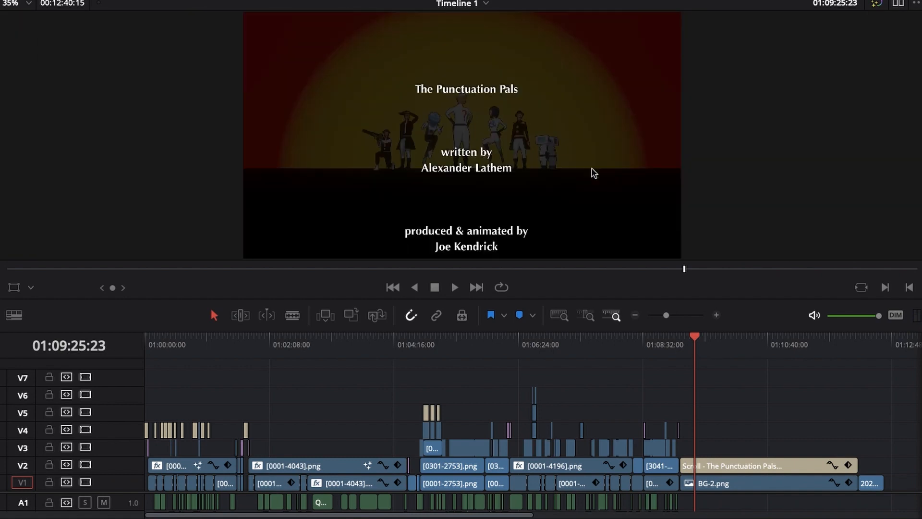
left_click_drag(696, 347, 711, 348)
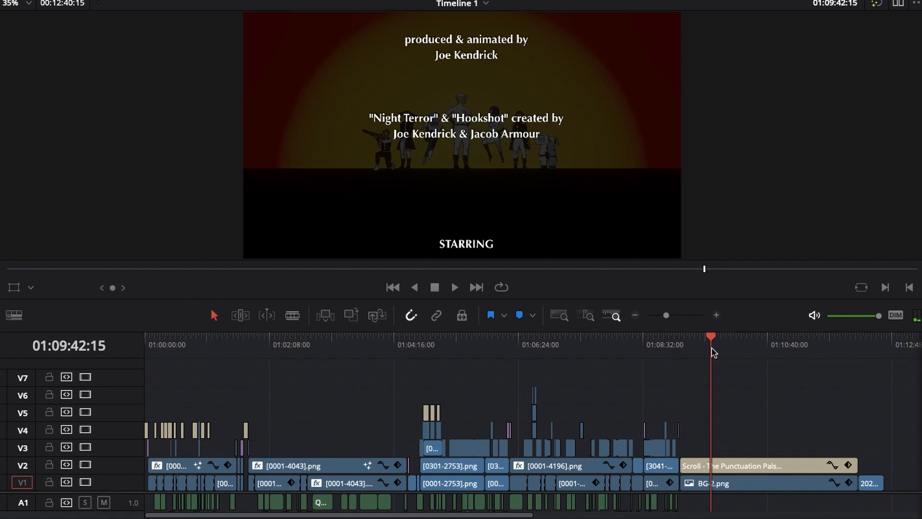
left_click_drag(712, 348, 804, 355)
Step: Review the scenes at 01:02:22:14, 01:01:12:18 and 01:03:28:16, and return the playhead to the start of the timeline
key("shift+s")
left_click(280, 350)
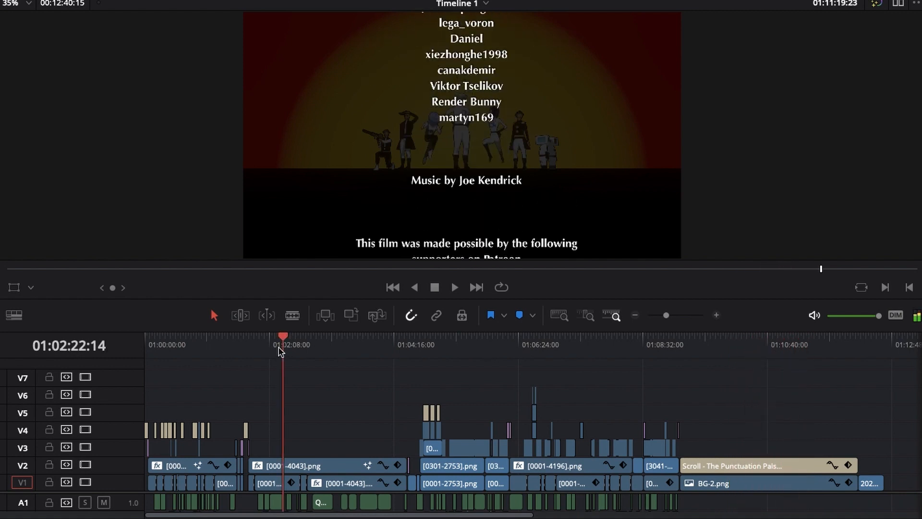
left_click(215, 350)
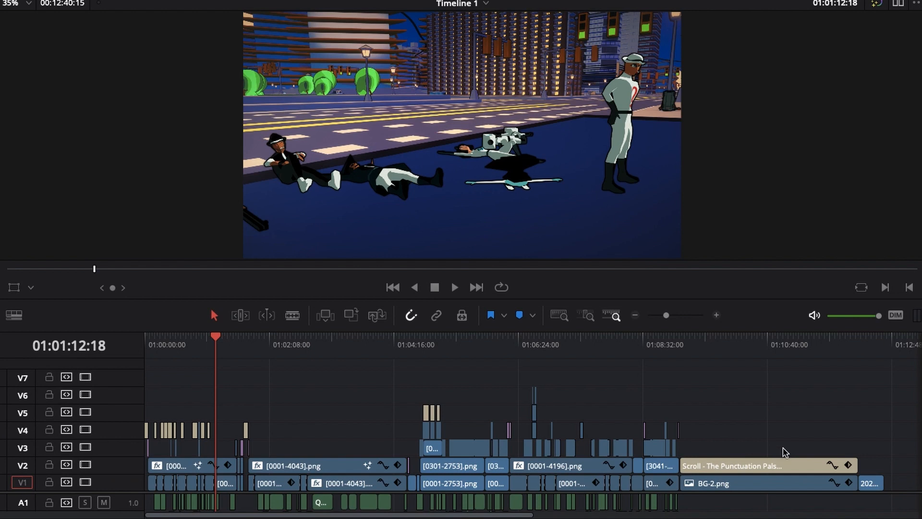
left_click(347, 343)
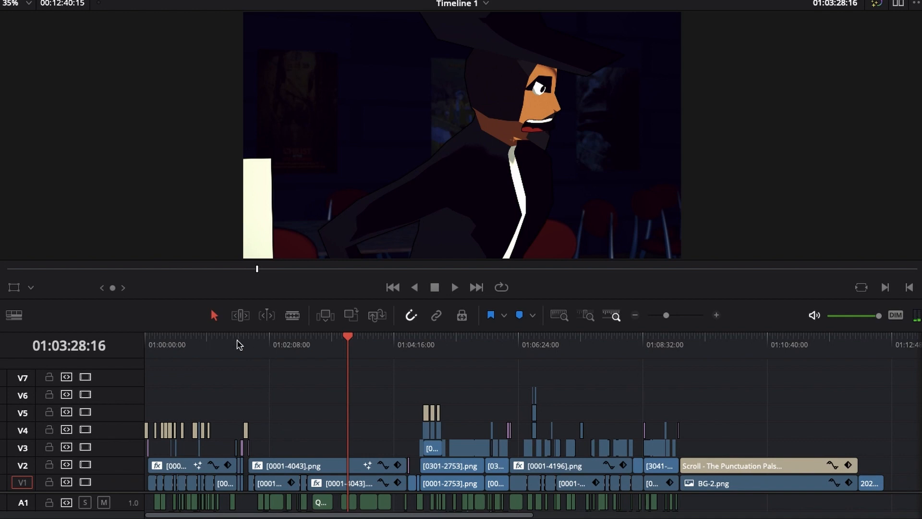
left_click_drag(237, 340, 99, 340)
key("ctrl+equal")
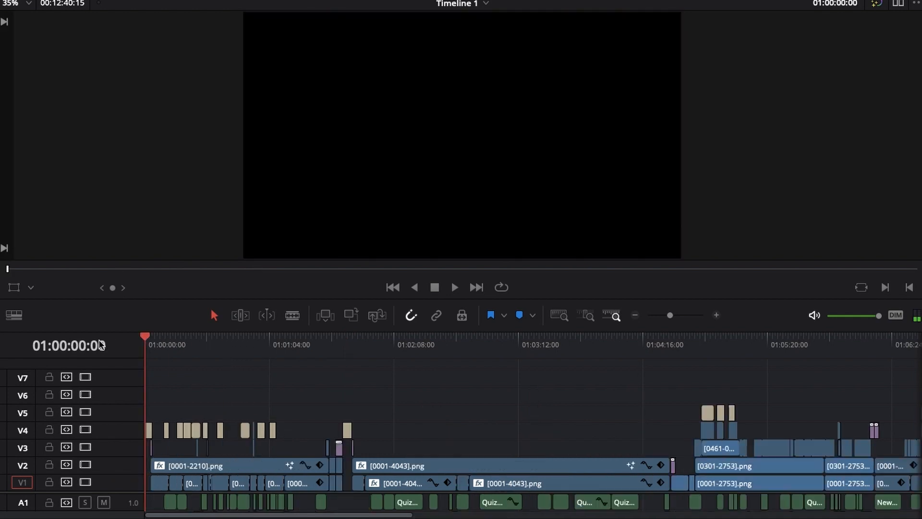
key("ctrl+equal")
key("ctrl+minus")
key("ctrl+minus")
key("ctrl+minus")
key("ctrl+equal")
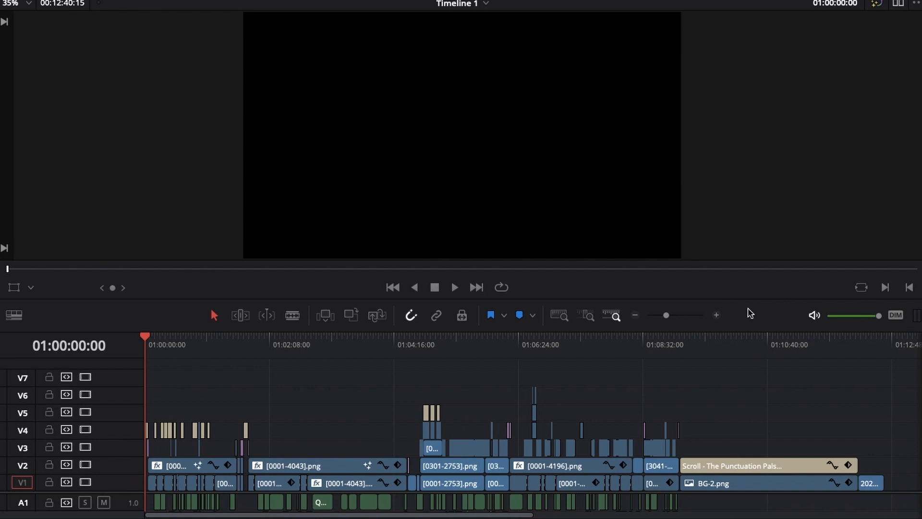
Step: Examine the full stack of video and audio tracks in an enlarged timeline area, and restore a large viewer
left_click_drag(758, 298, 755, 96)
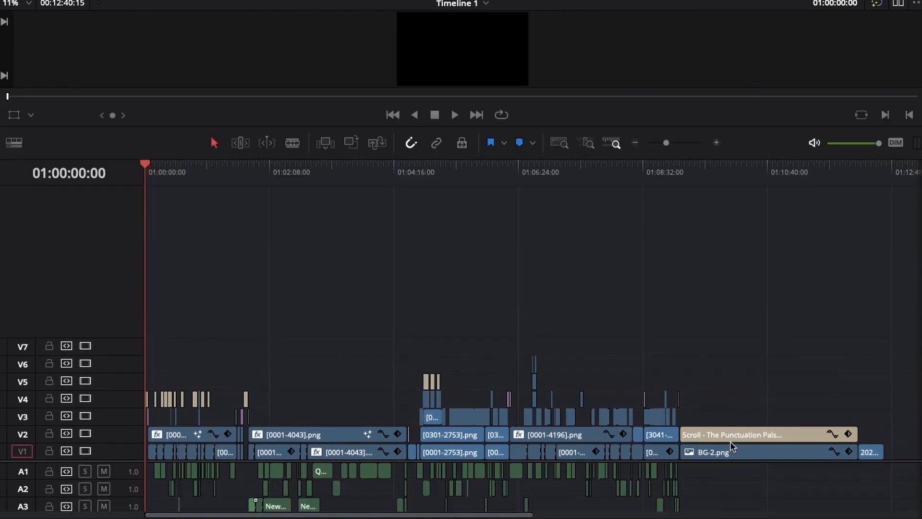
left_click_drag(733, 464, 734, 298)
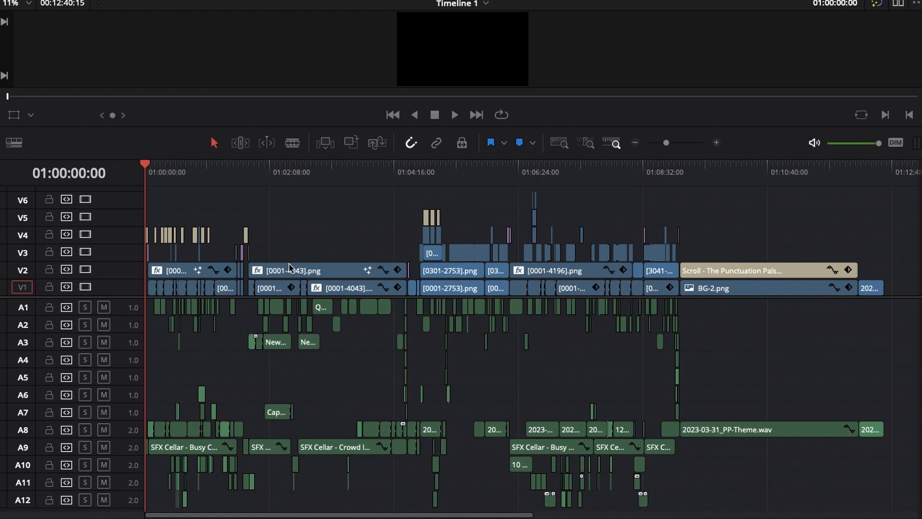
left_click_drag(753, 294, 761, 426)
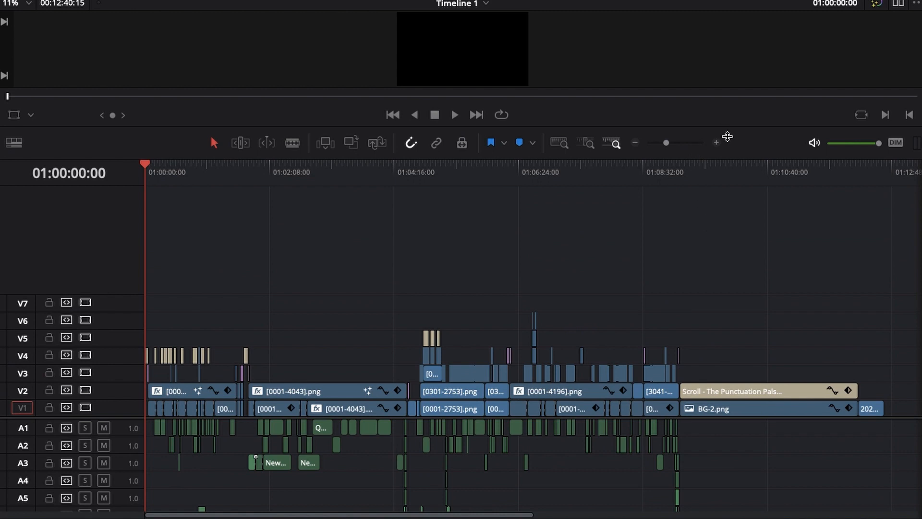
left_click_drag(724, 128, 733, 293)
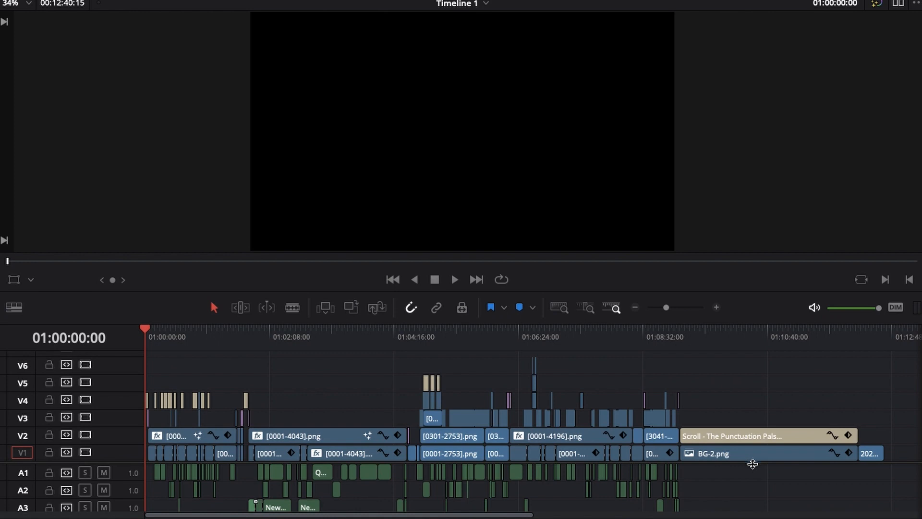
scroll(753, 463, "up", 2)
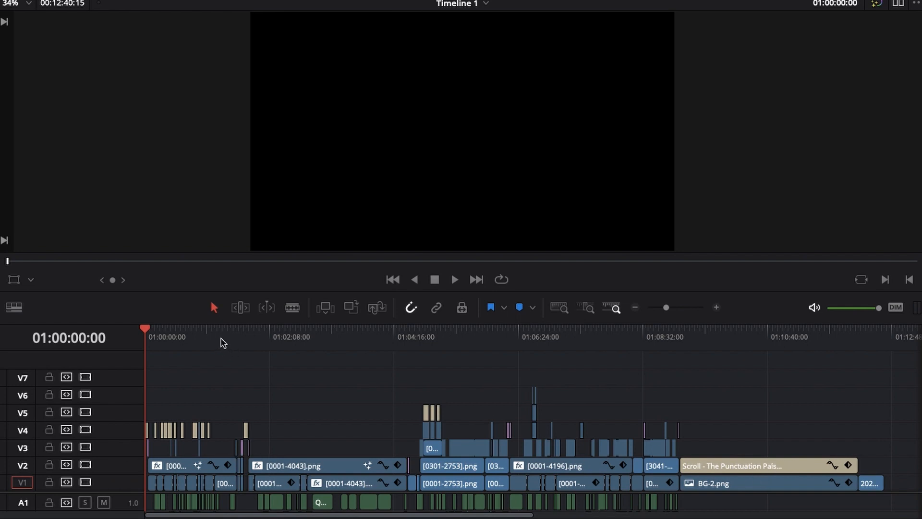
Step: Disable video tracks V2 through V7 so that only V1 stays enabled
left_click(85, 465)
left_click(85, 447)
left_click(85, 429)
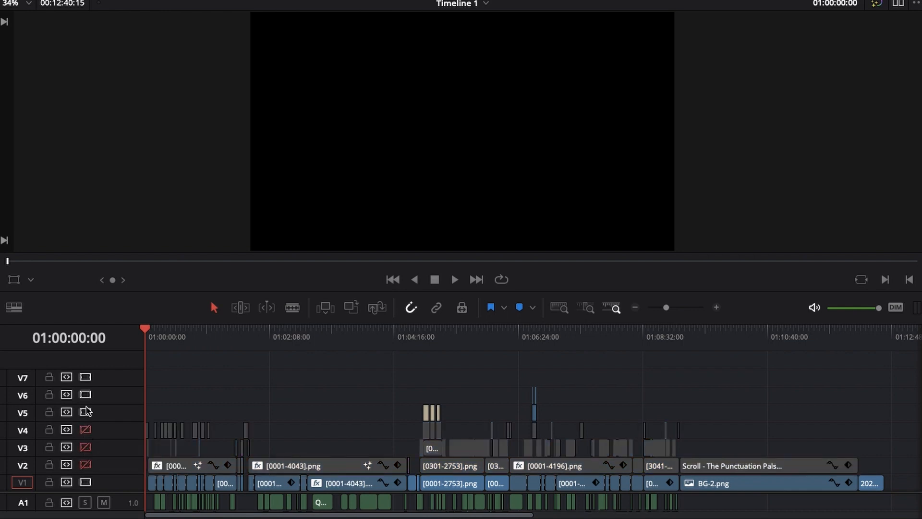
left_click(85, 411)
left_click(86, 394)
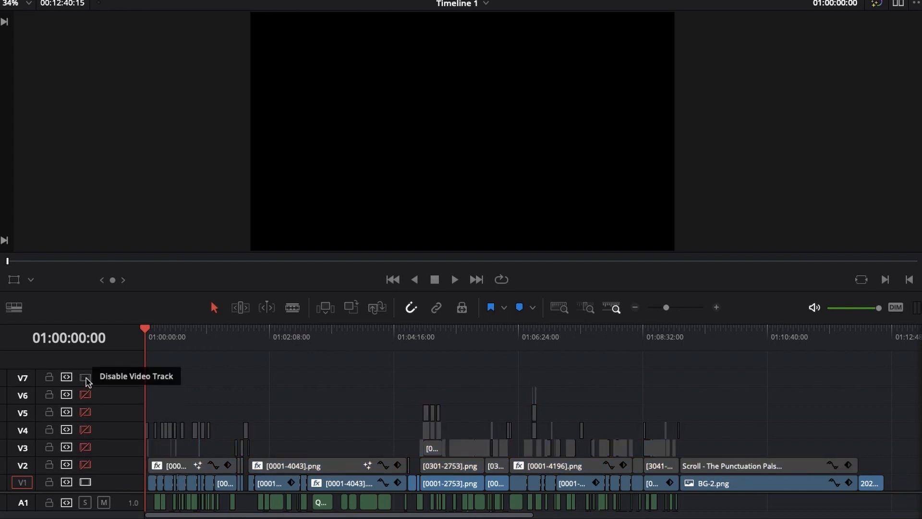
left_click(86, 377)
Step: Inspect the isolated V1 background footage at 01:00:25:09 and 01:00:37:13
left_click(170, 338)
key("ctrl+equal")
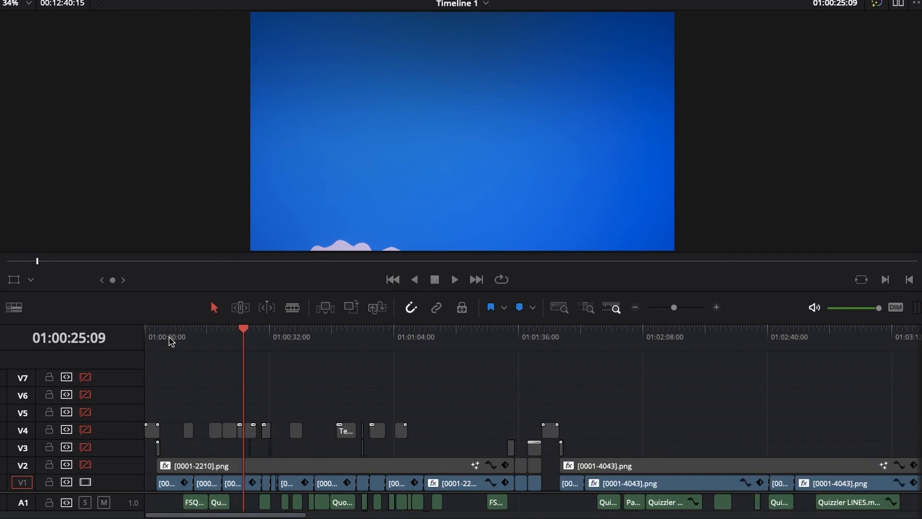
left_click(290, 341)
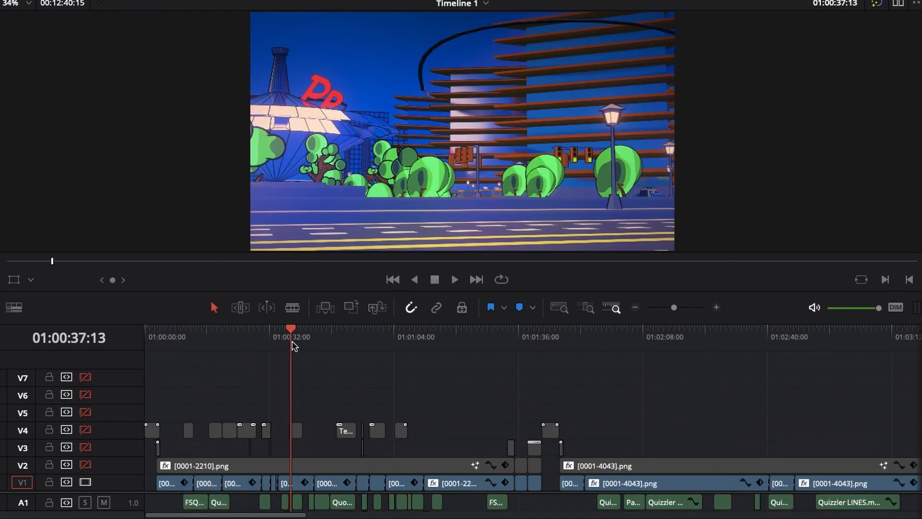
scroll(510, 155, "down", 1)
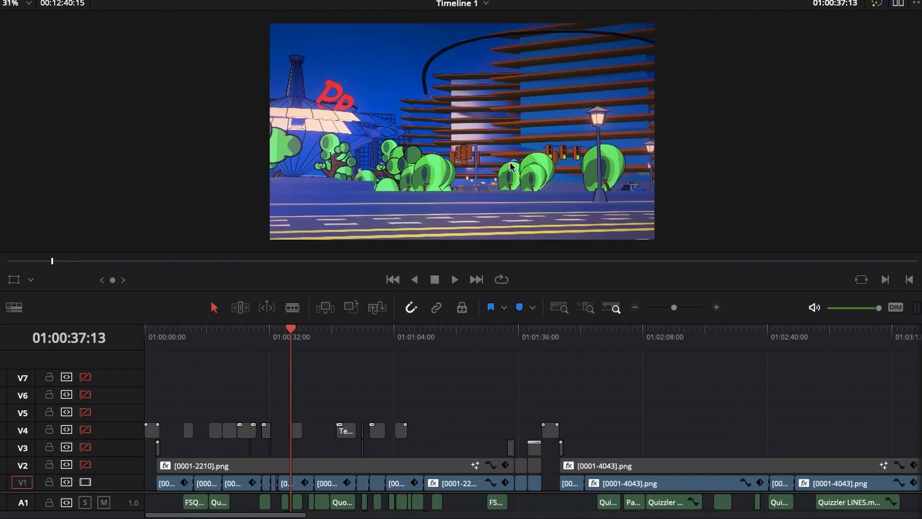
scroll(510, 165, "up", 1)
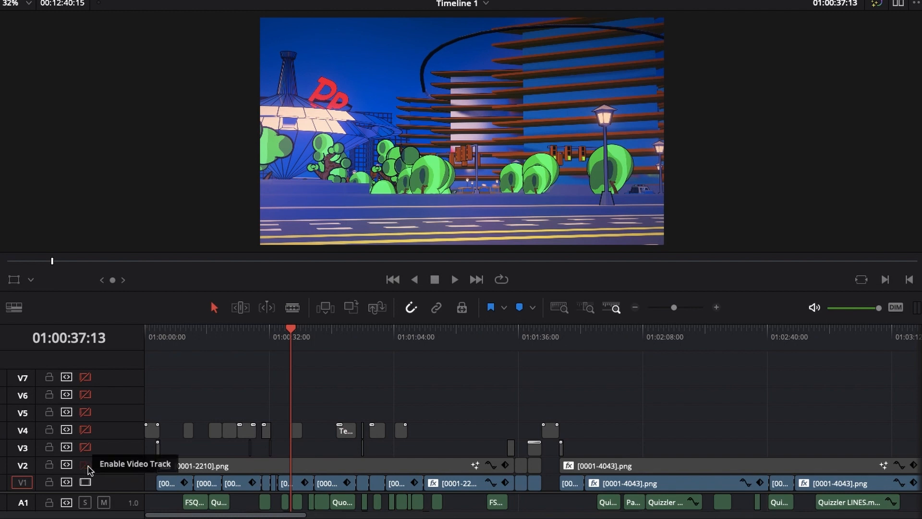
Step: Re-enable video tracks V2 and V3, and bring the Flare.png clips at 01:00:55:23 into close view
left_click(85, 465)
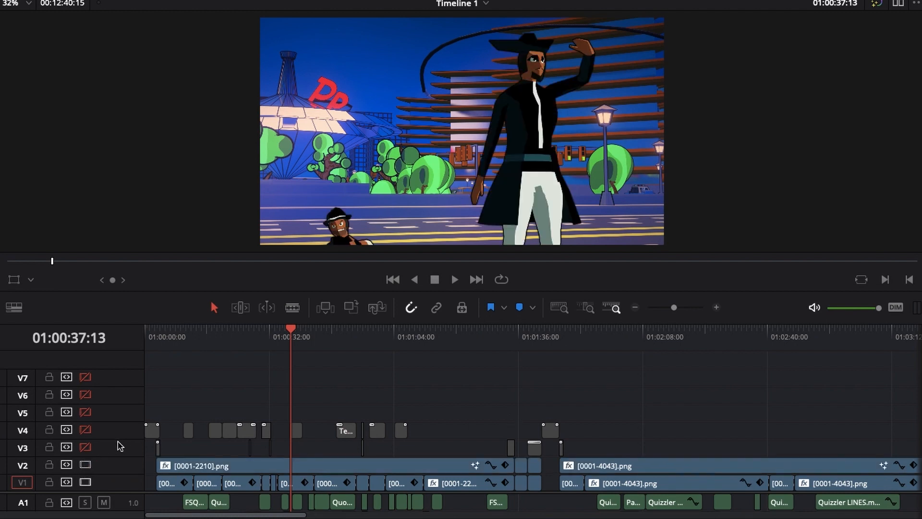
left_click(85, 447)
left_click_drag(359, 330, 362, 332)
key("ctrl+equal")
key("ctrl+equal")
key("ctrl+equal")
key("ctrl+equal")
key("ctrl+equal")
key("ctrl+equal")
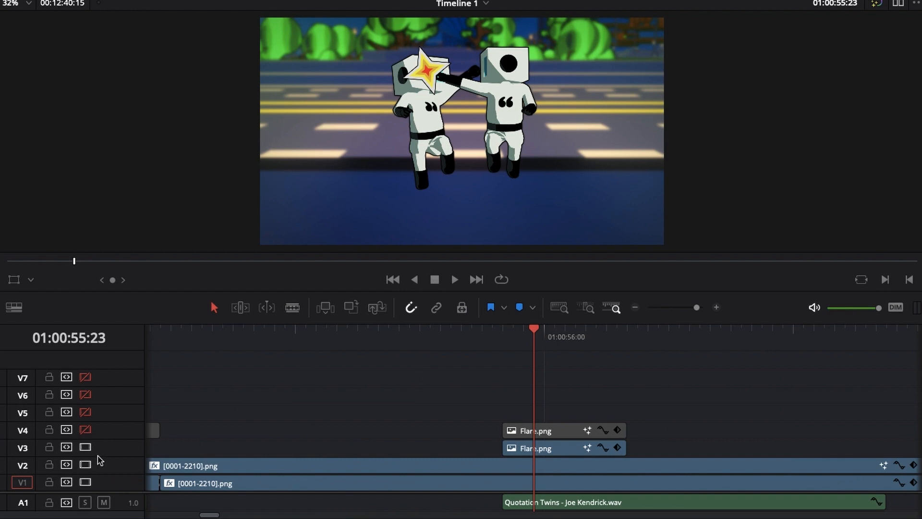
Step: Disable video tracks V2 and V1 to inspect the V3 Flare.png clip on its own
left_click(85, 464)
left_click(85, 482)
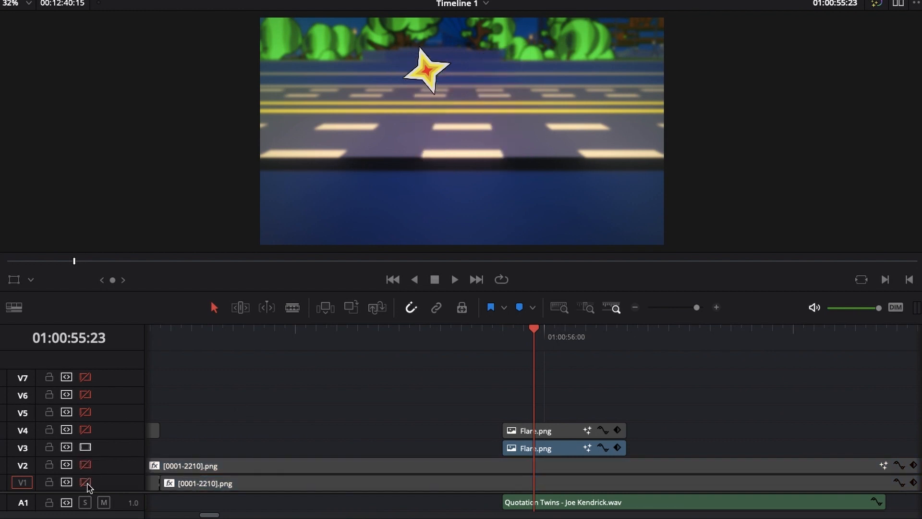
scroll(416, 52, "up", 4)
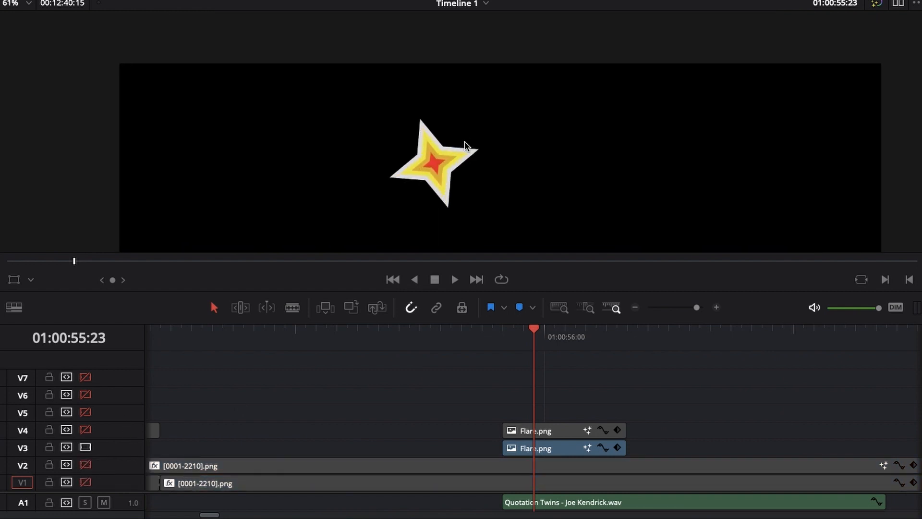
scroll(464, 144, "up", 5)
key("shift+z")
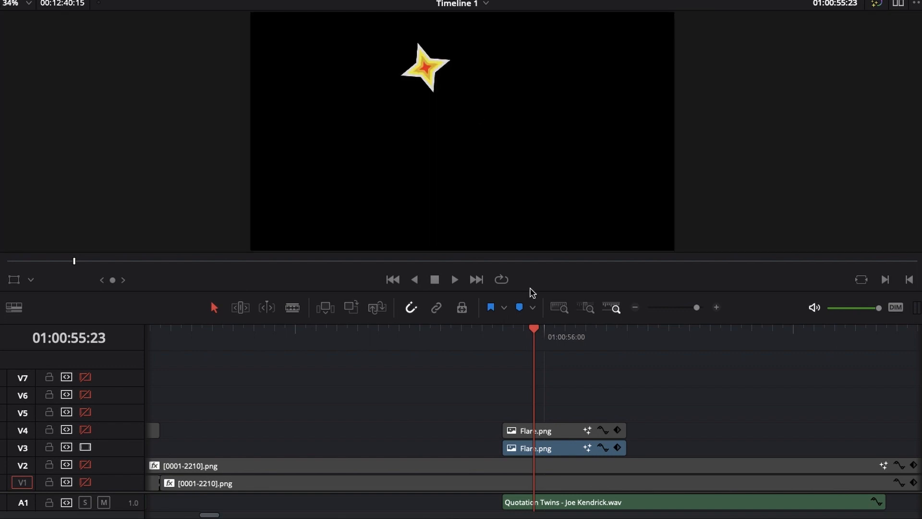
key("ctrl+minus")
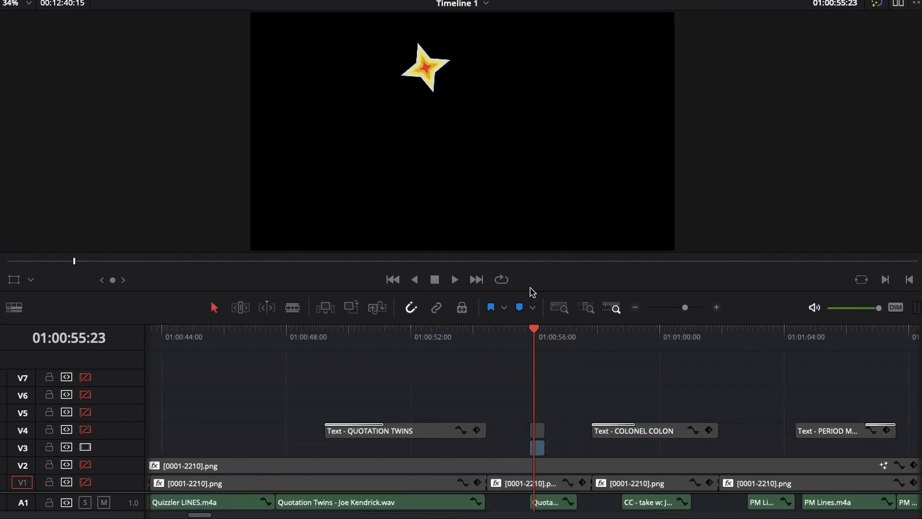
Step: Re-enable all disabled video tracks and show the composited QUOTATION TWINS title shot at 01:00:51:14 with the whole timeline fitted
left_click(85, 429)
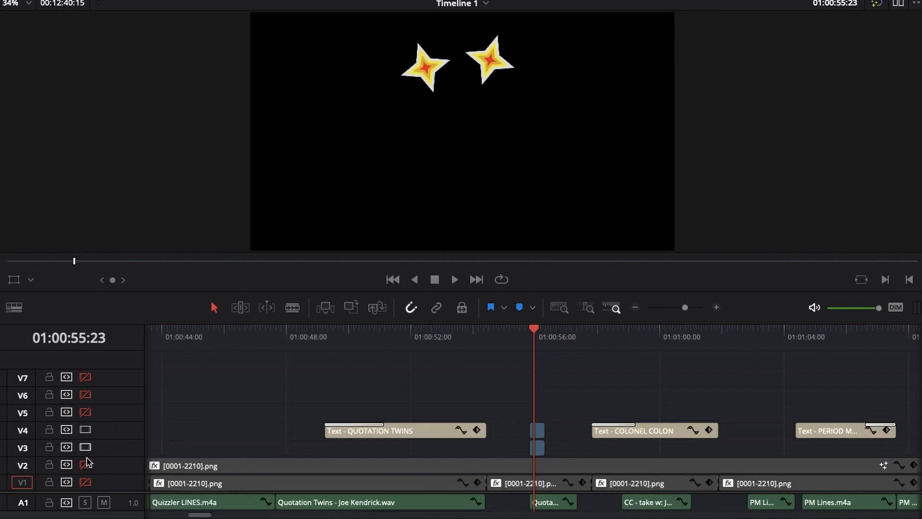
left_click(85, 464)
left_click(86, 483)
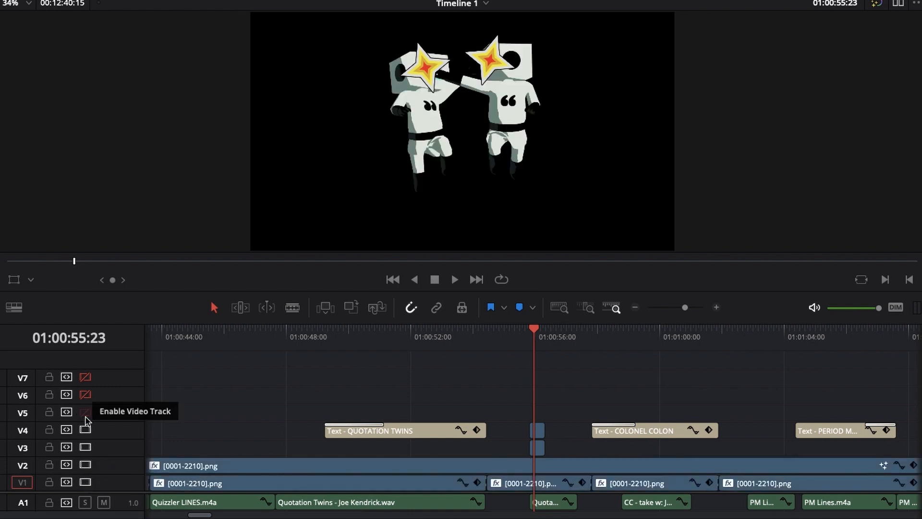
left_click(86, 411)
left_click(86, 394)
left_click(86, 378)
left_click(398, 342)
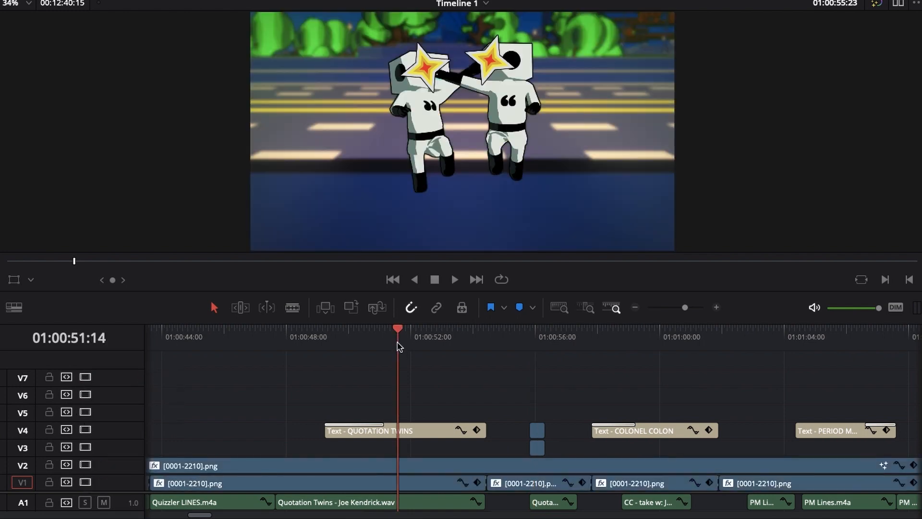
key("shift+z")
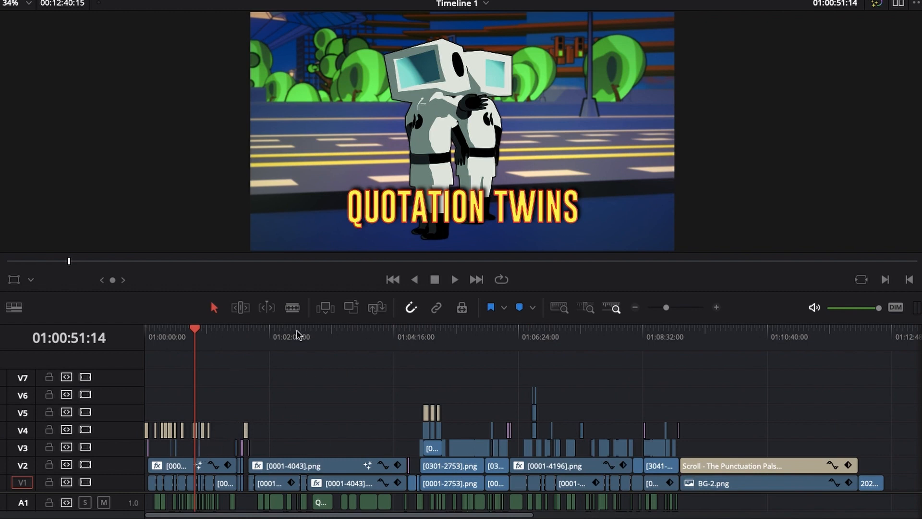
Step: Disable every video track except V2 and show its isolated character footage at 01:02:28:05
left_click(85, 482)
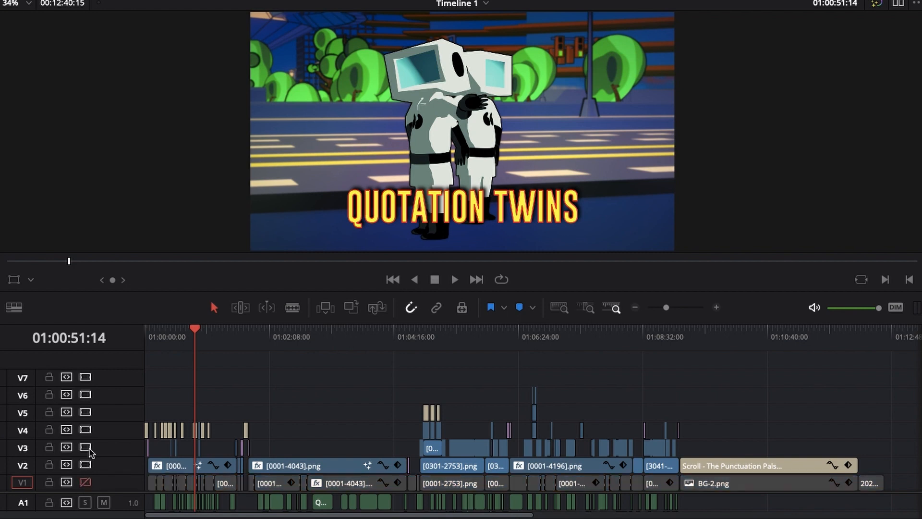
left_click(85, 446)
left_click(85, 430)
left_click(85, 412)
left_click(85, 394)
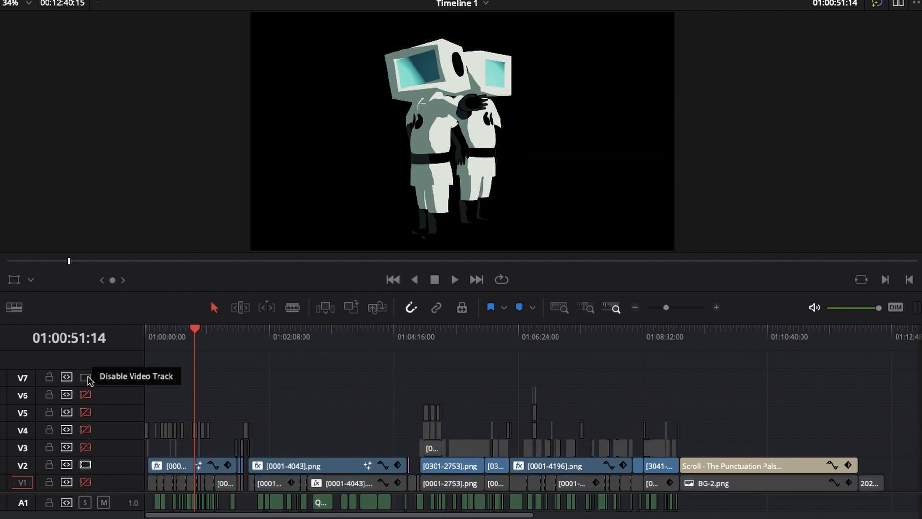
left_click(85, 376)
left_click(288, 340)
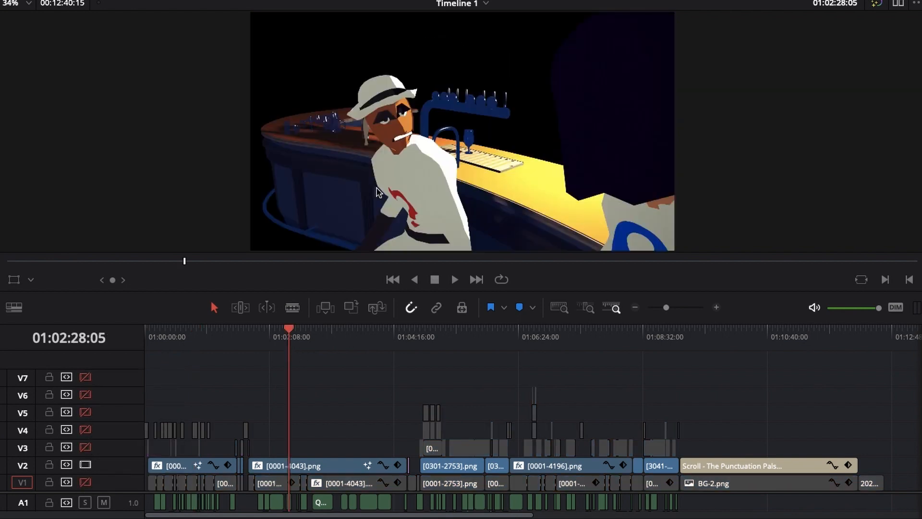
Step: Inspect the hatted character up close at 01:02:28:05, and scrub the isolated V2 footage to 01:03:41:00
scroll(410, 186, "up", 10)
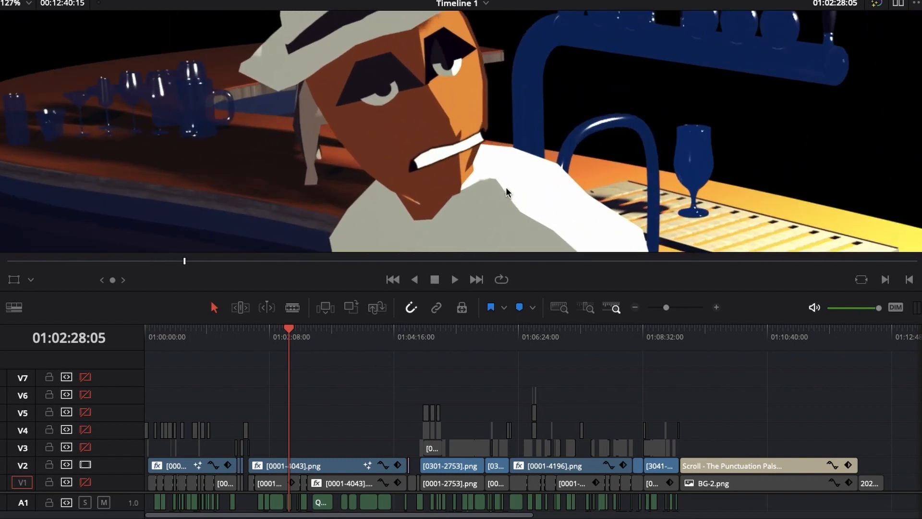
scroll(506, 186, "up", 5)
left_click_drag(332, 342, 360, 341)
scroll(500, 154, "down", 12)
scroll(495, 178, "up", 2)
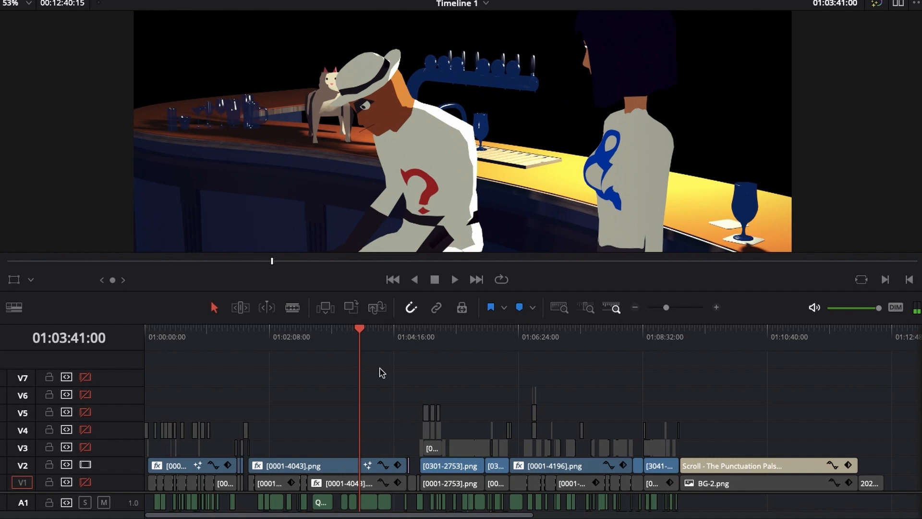
Step: Examine the isolated V2 bar footage up close at 01:03:45:11, and view the full frame at 01:03:59:22
left_click(365, 339)
scroll(451, 109, "up", 2)
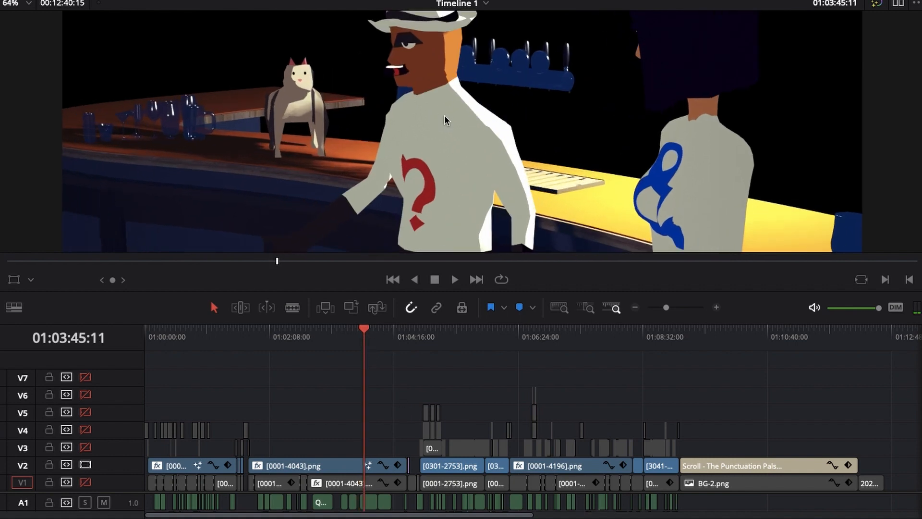
scroll(473, 151, "up", 6)
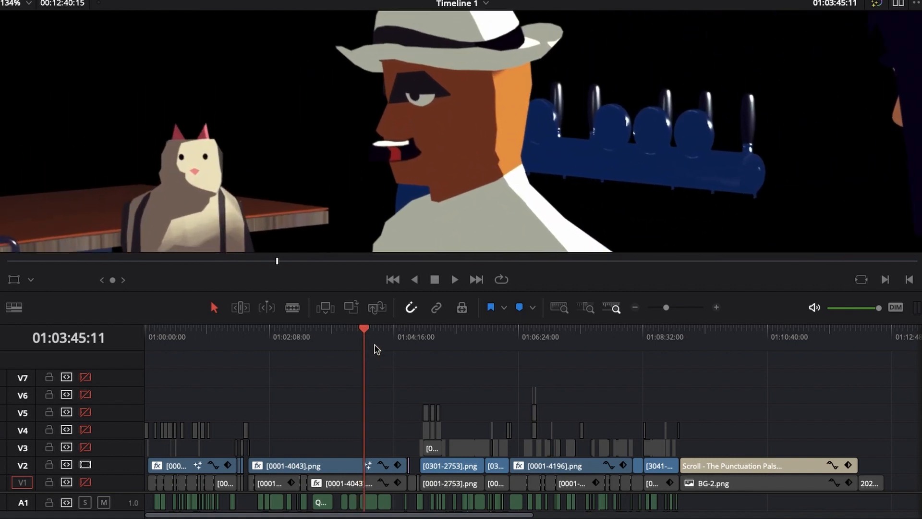
left_click(377, 349)
scroll(608, 140, "down", 8)
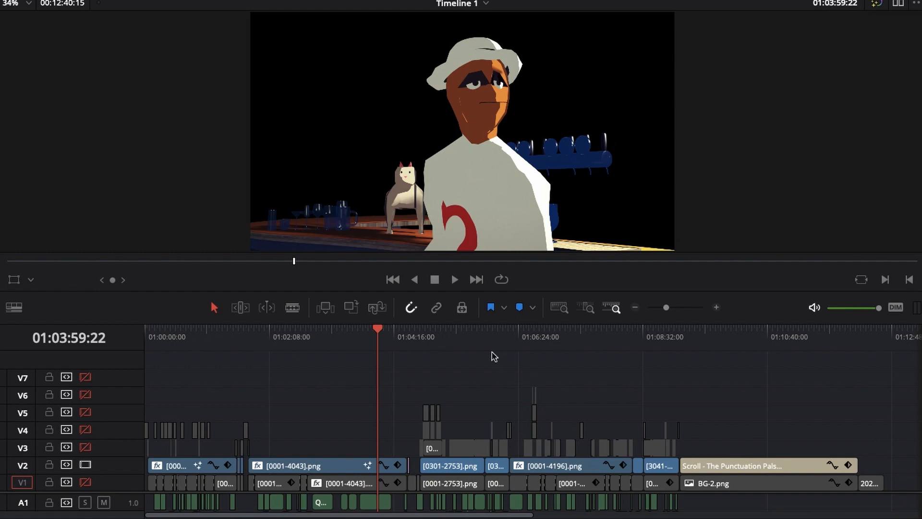
Step: Enable video track V3 at 01:05:25:06 and show the mouth overlaid on the V2 character up close
left_click(462, 345)
scroll(463, 346, "up", 3)
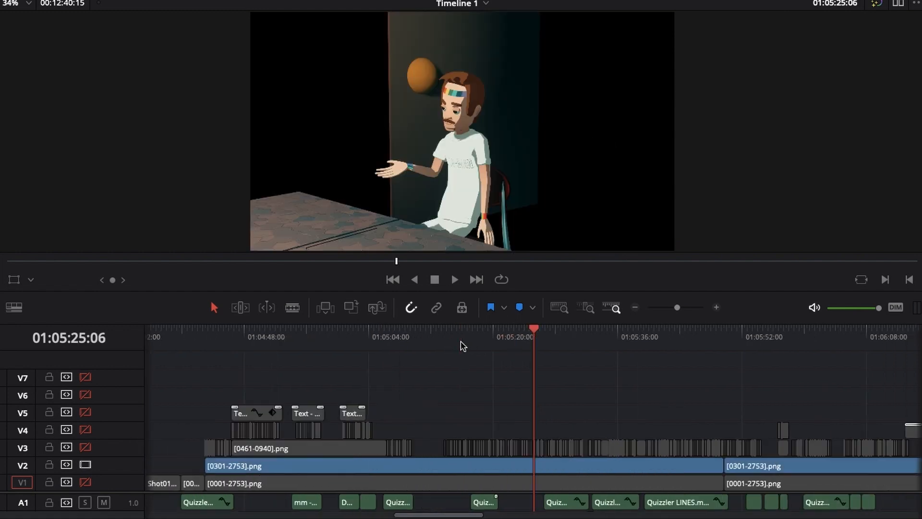
scroll(472, 207, "up", 3)
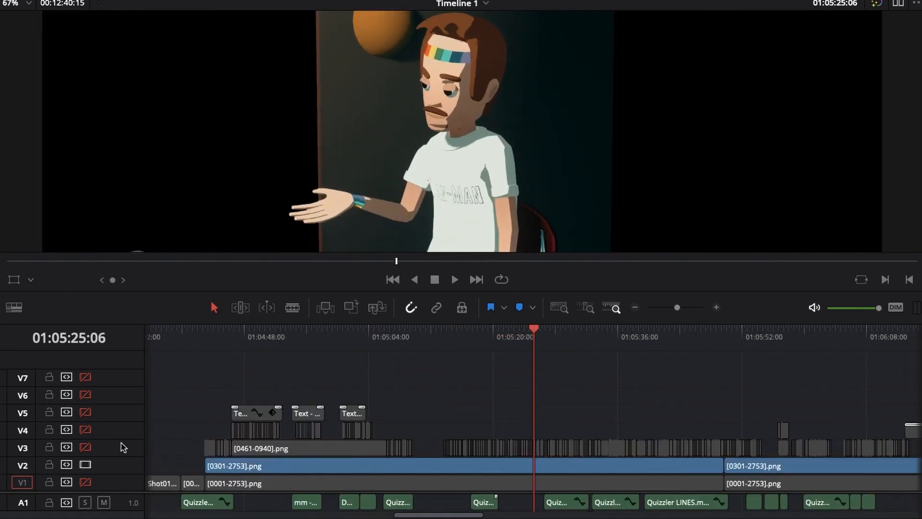
left_click(85, 449)
scroll(485, 148, "up", 3)
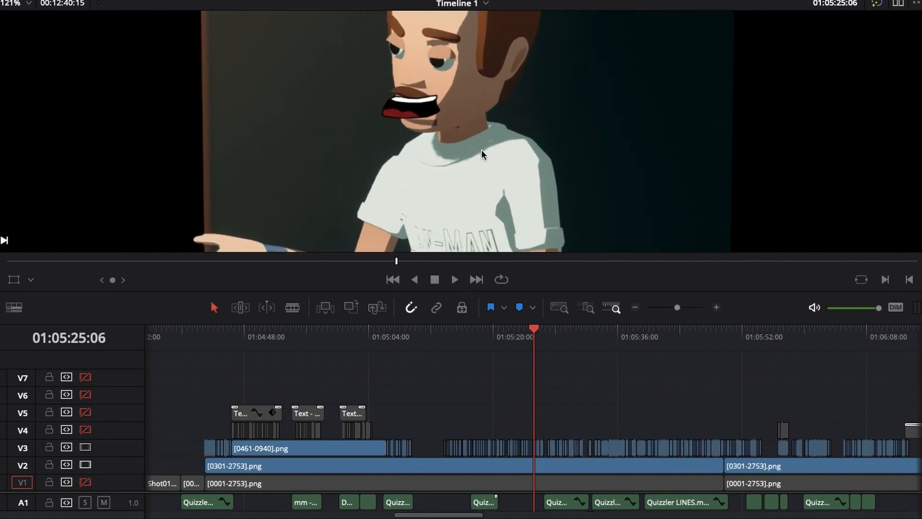
scroll(517, 178, "up", 3)
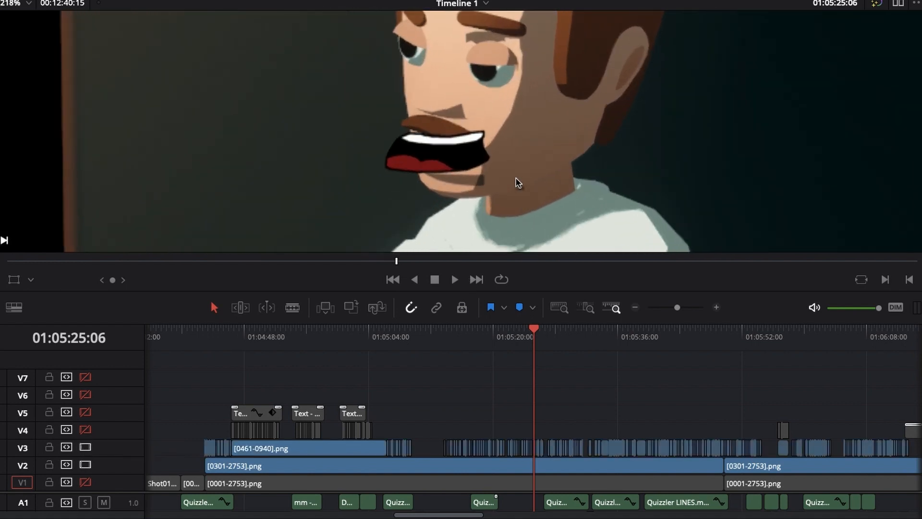
Step: Toggle video track V3 off and on to compare the character with and without the overlaid mouth, and view the full frame
left_click(86, 448)
left_click(87, 448)
left_click(87, 449)
left_click(87, 449)
scroll(566, 350, "left", 5)
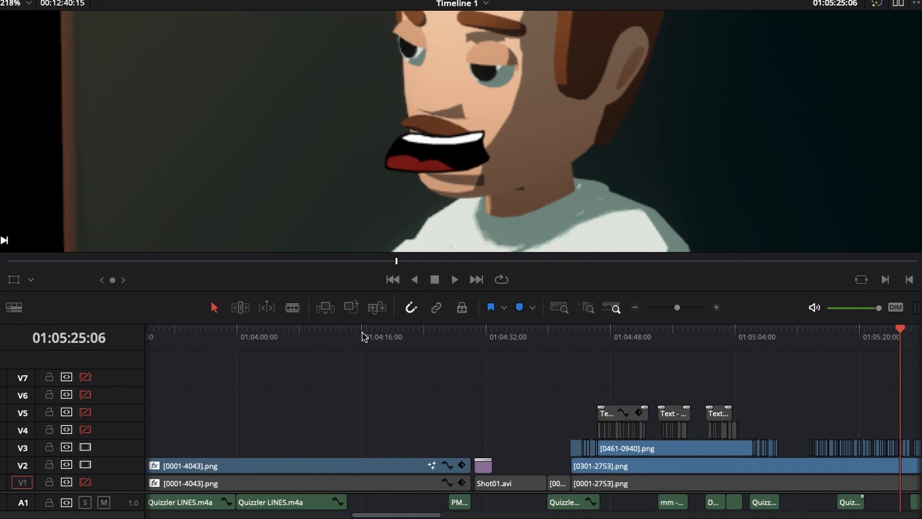
scroll(488, 161, "down", 9)
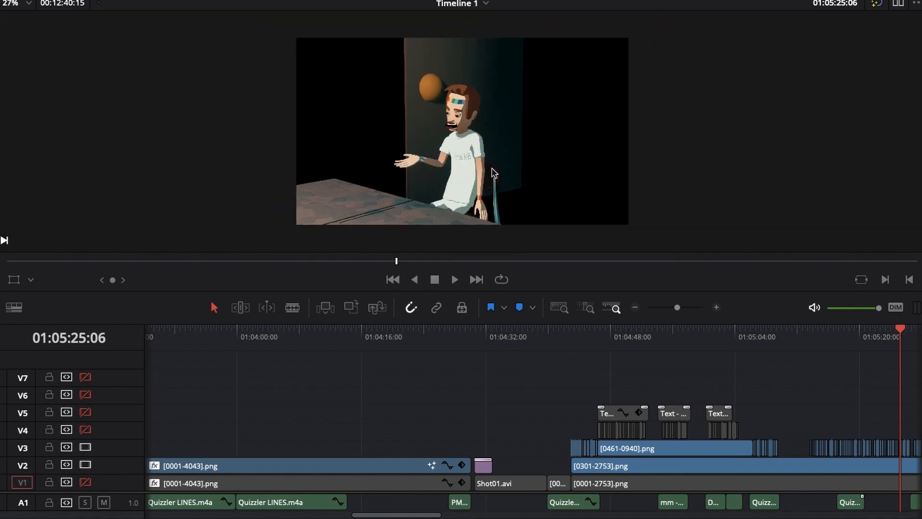
scroll(490, 166, "up", 1)
scroll(460, 234, "up", 6)
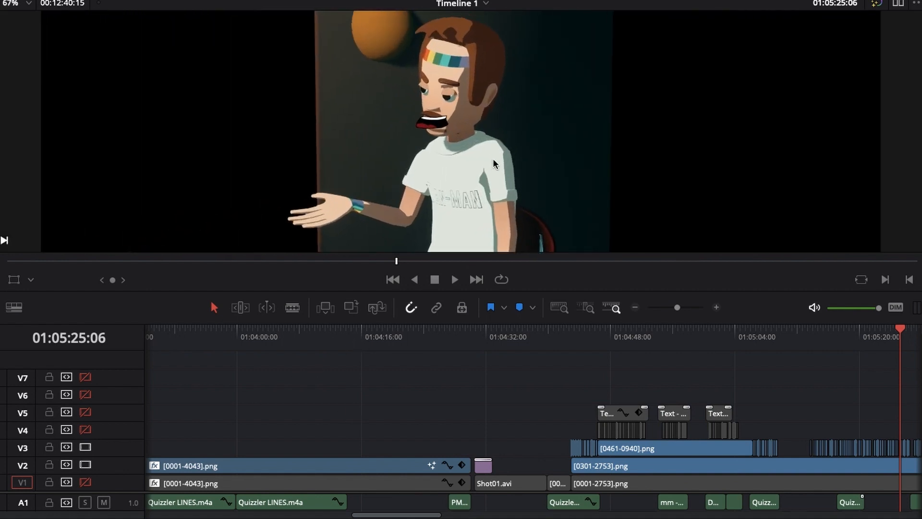
scroll(497, 191, "down", 6)
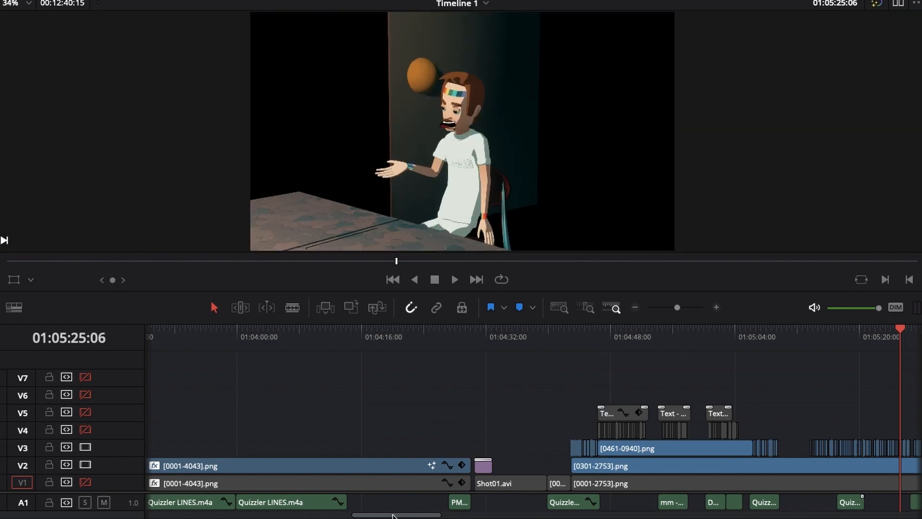
Step: Disable video track V2 to isolate the short V3 mouth clips around 01:05:25:06, and scrub back to 01:05:24:13
left_click_drag(393, 516, 437, 518)
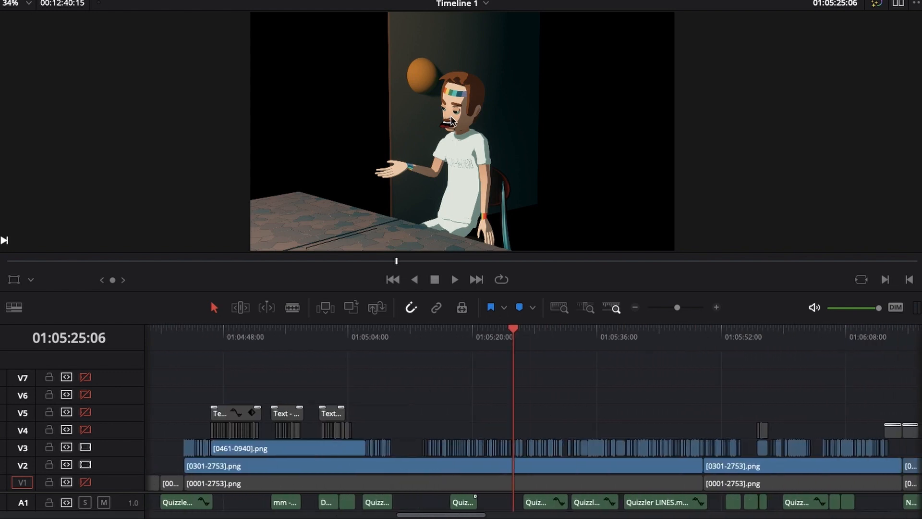
scroll(454, 124, "up", 5)
scroll(480, 398, "right", 2)
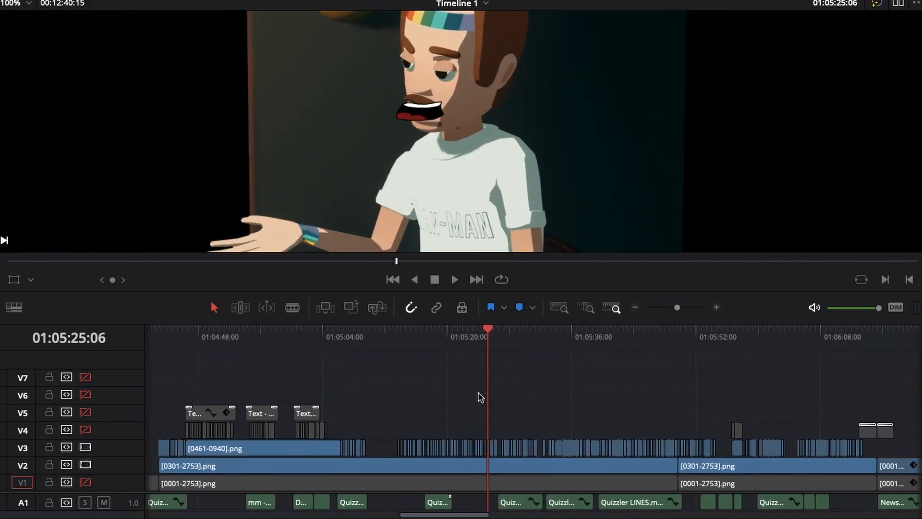
scroll(480, 397, "right", 2)
scroll(477, 396, "up", 3)
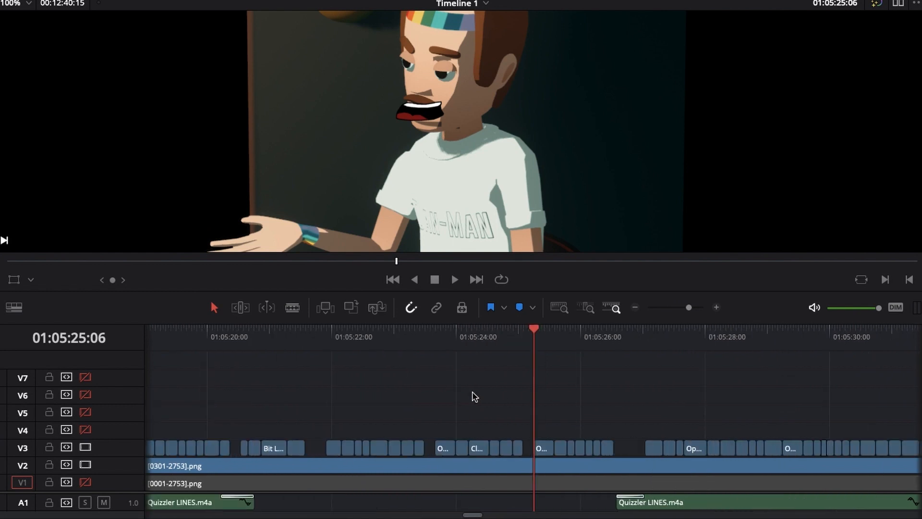
left_click(86, 465)
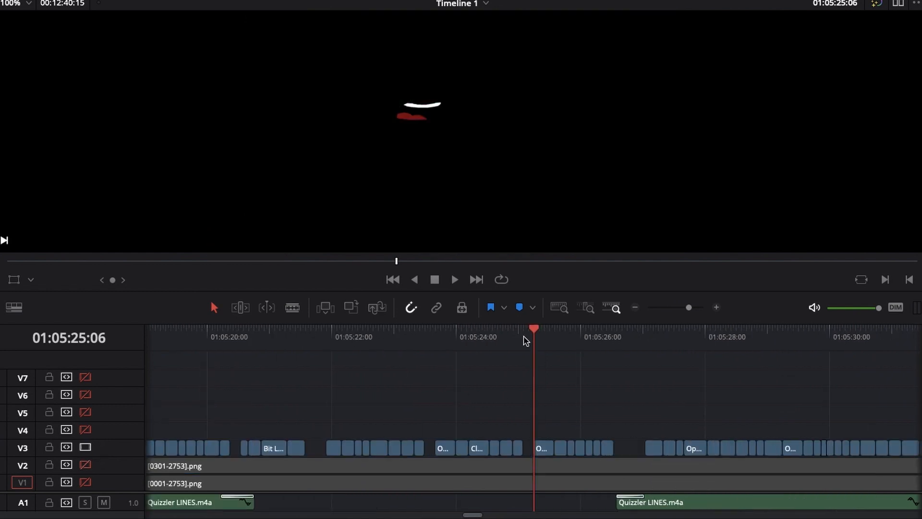
left_click_drag(545, 344, 489, 342)
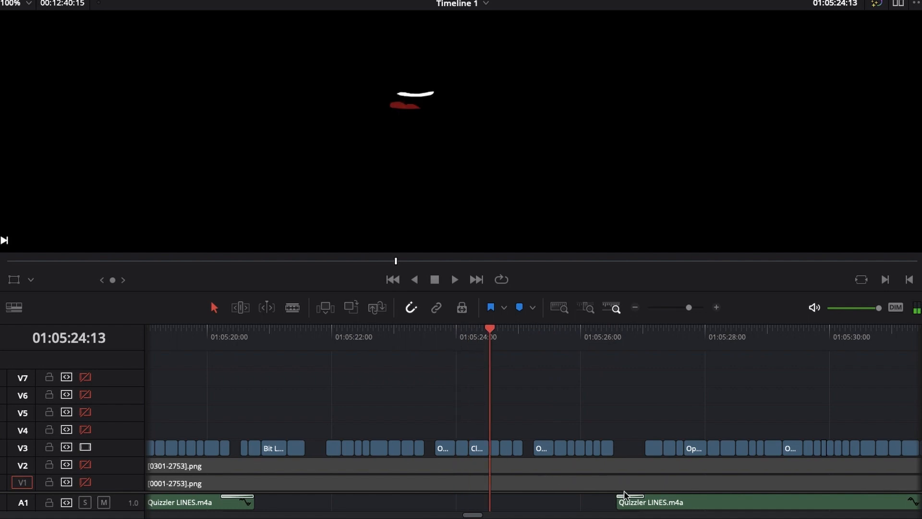
Step: Re-enable video track V2, disable V3, and place the playhead at 01:02:41:00 in the wider timeline
key("super+minus")
key("super+minus")
key("super+minus")
key("super+minus")
key("super+minus")
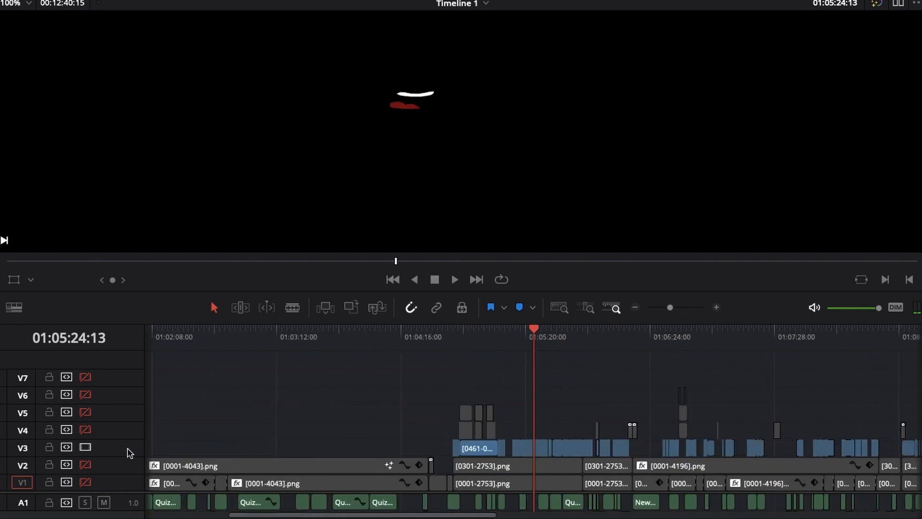
left_click(84, 465)
left_click(85, 447)
left_click(216, 331)
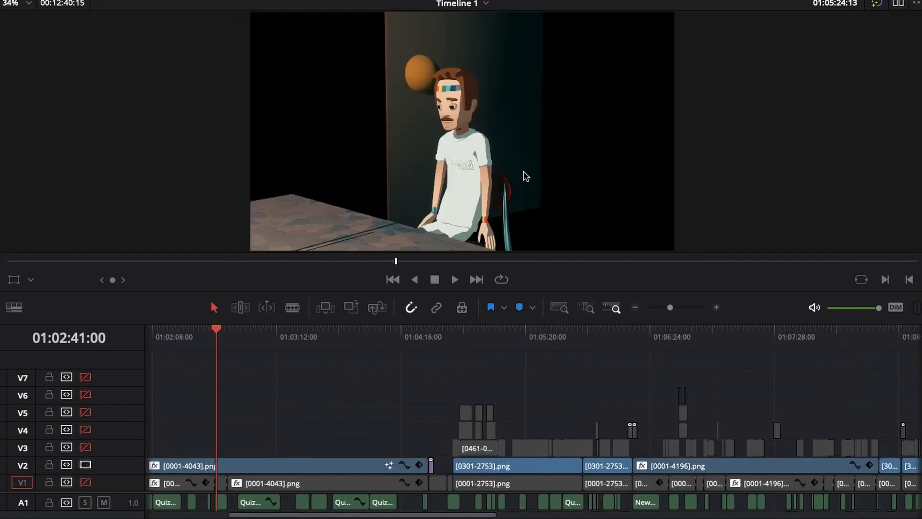
Step: Scrub through the isolated V2 character shots from 01:03:00:19 to 01:03:48:23
left_click_drag(240, 339, 254, 342)
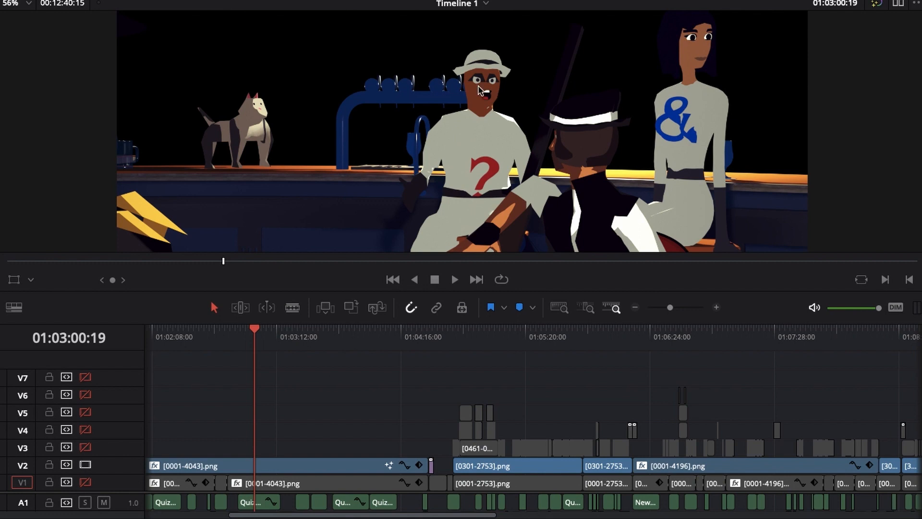
left_click(276, 339)
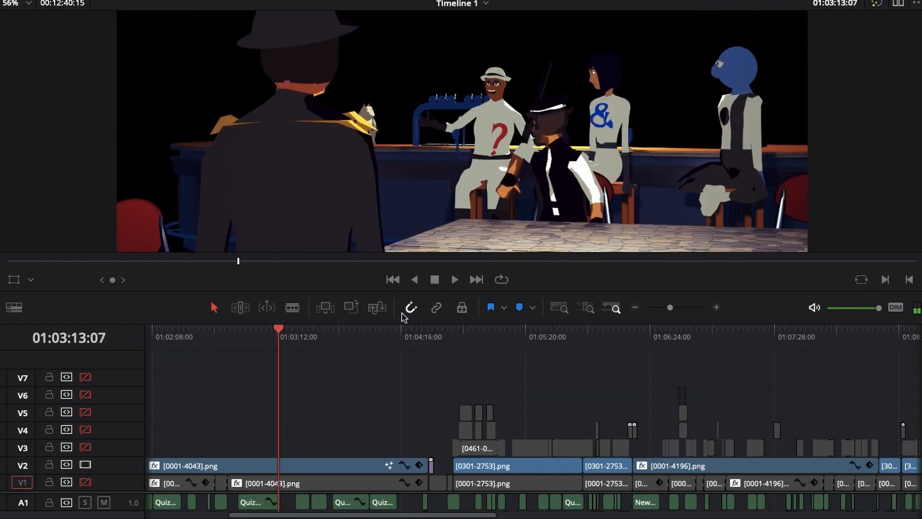
left_click_drag(278, 337, 253, 342)
left_click_drag(248, 341, 297, 342)
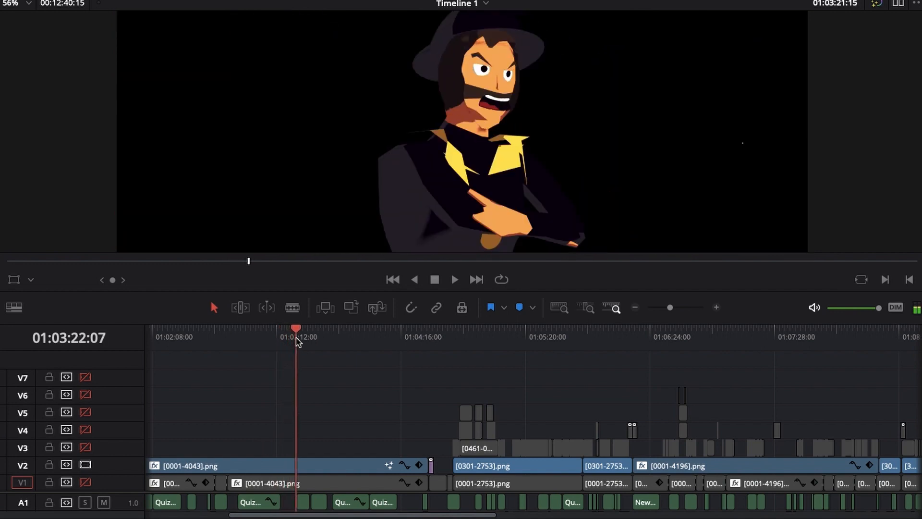
key("shift+z")
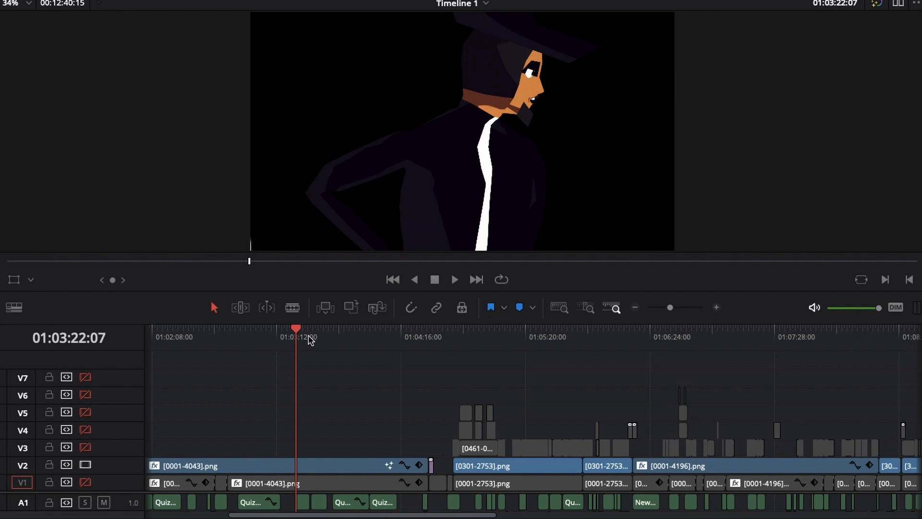
left_click_drag(308, 341, 349, 344)
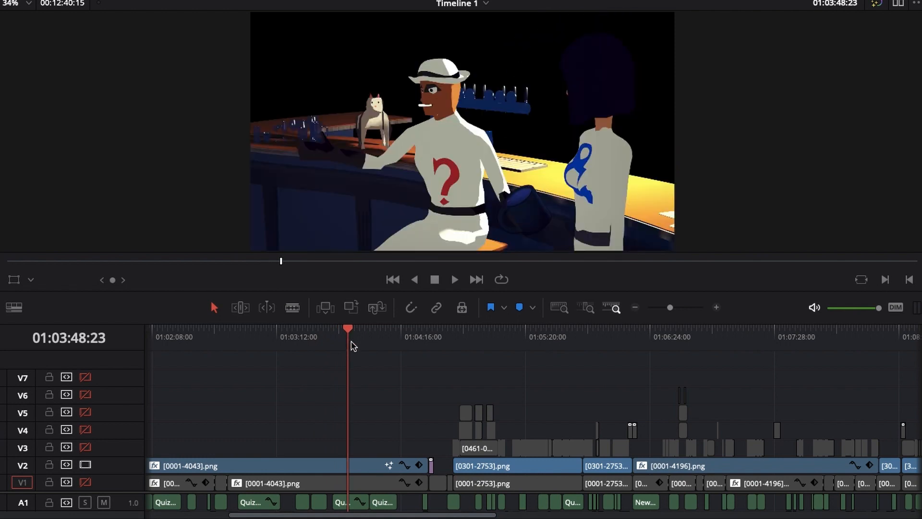
Step: Scrub the isolated V2 footage back to 01:02:34:07 and forward to the seated character at 01:05:23:07
left_click_drag(270, 516, 130, 516)
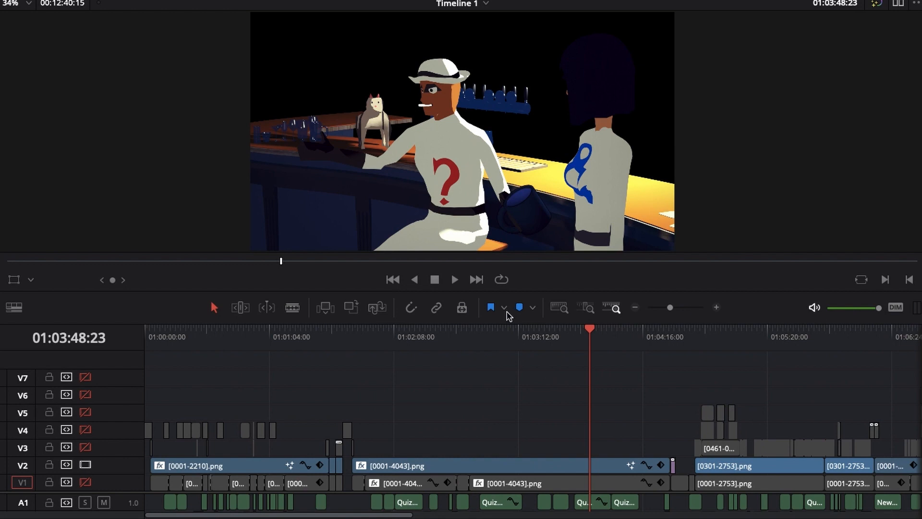
left_click_drag(580, 341, 444, 341)
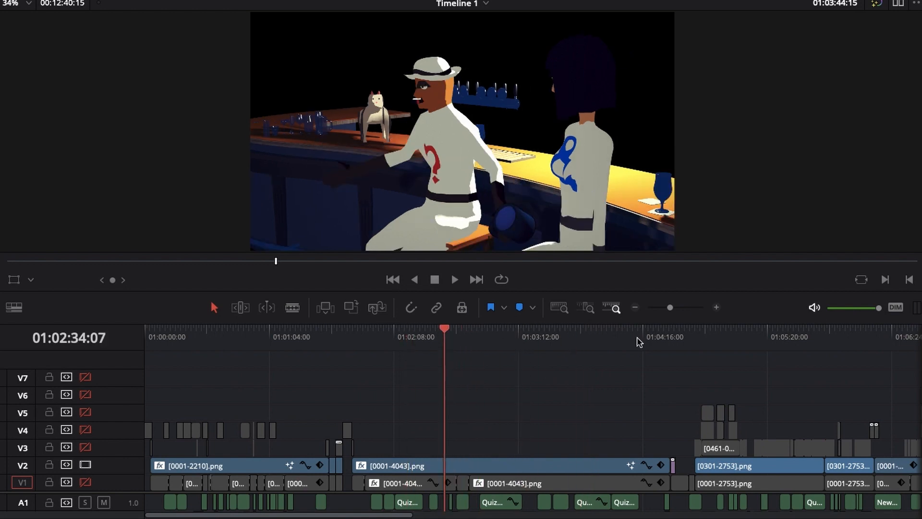
left_click_drag(638, 342, 773, 341)
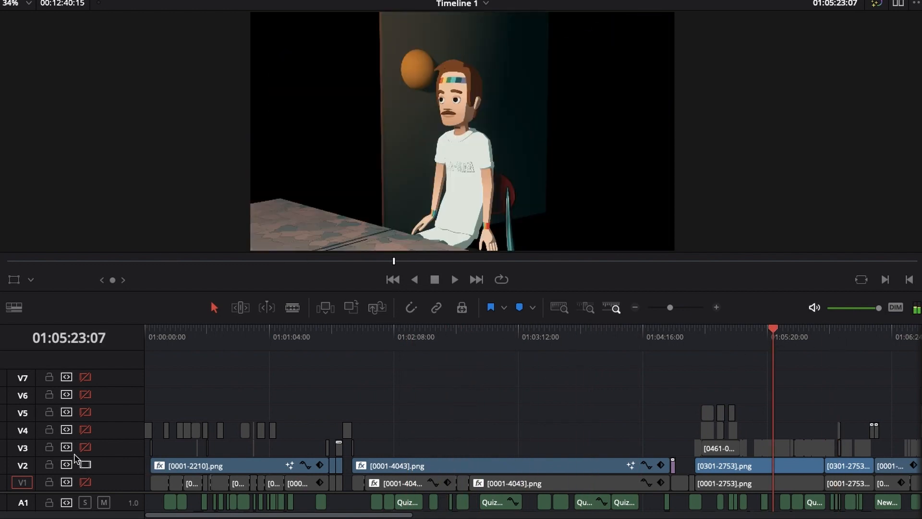
Step: Isolate video track V3 in place of V2, scrub its mouth clips to 01:05:46:07, and return the playhead to 01:00:00:00
left_click(85, 447)
left_click(85, 463)
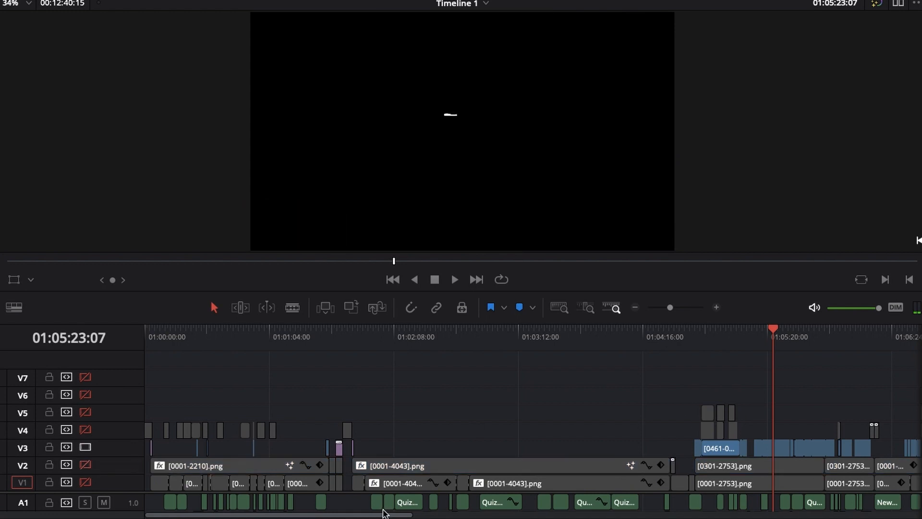
left_click_drag(383, 513, 460, 512)
left_click_drag(553, 335, 595, 340)
left_click_drag(466, 516, 526, 515)
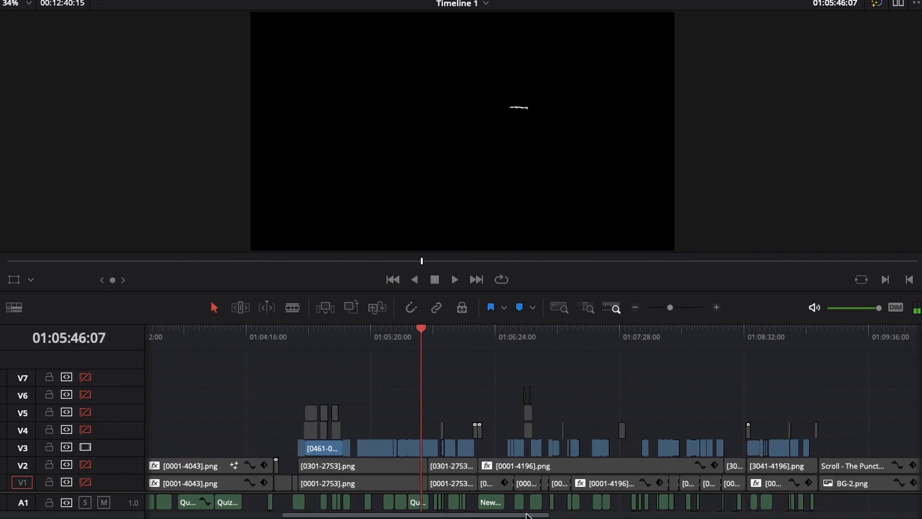
left_click_drag(599, 341, 92, 331)
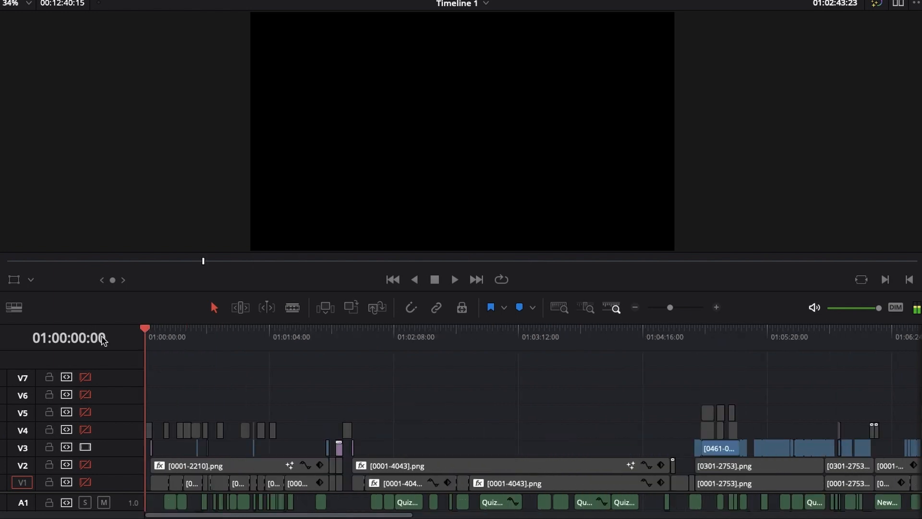
Step: Re-enable all disabled video tracks to show the composited shot at 01:01:18:15, and turn timeline snapping back on
left_click(85, 412)
left_click(85, 394)
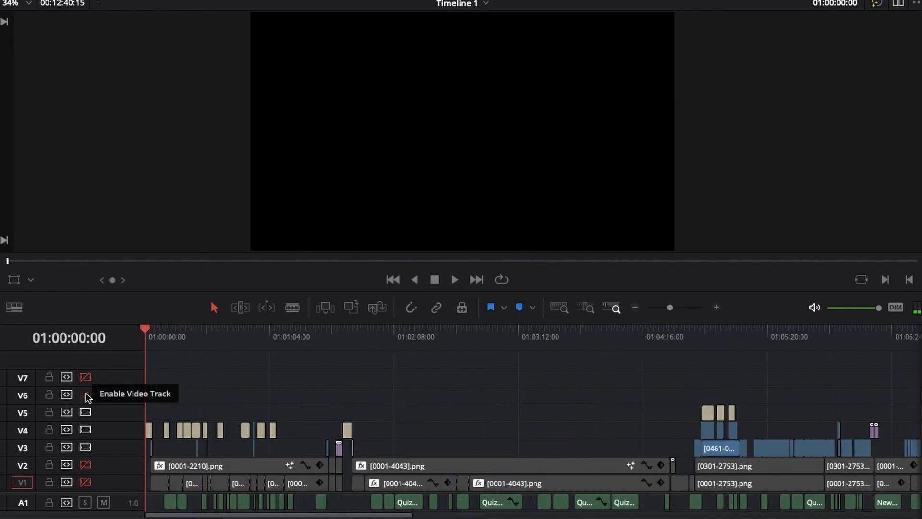
left_click(85, 377)
left_click(85, 464)
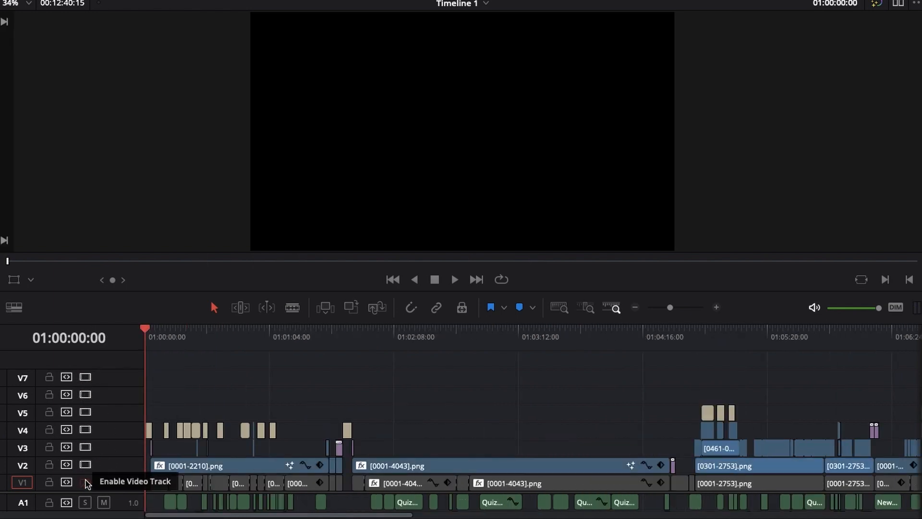
left_click(85, 481)
left_click(298, 339)
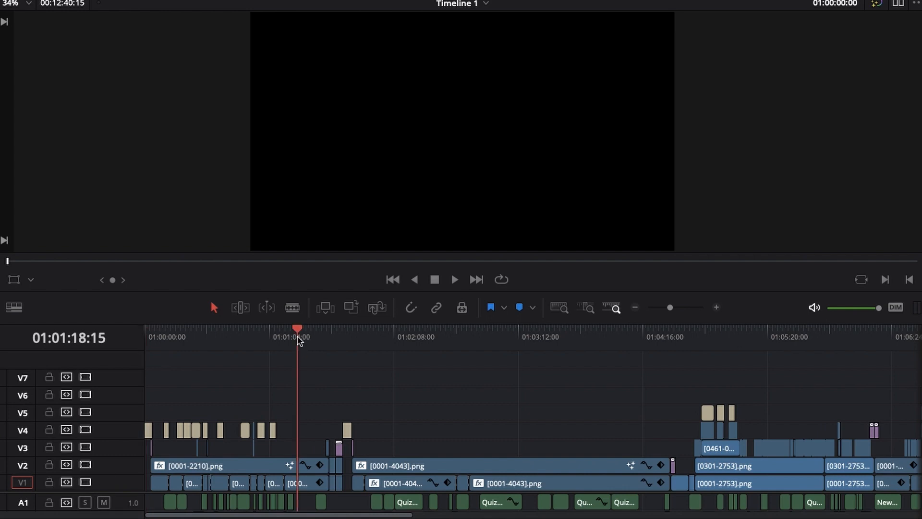
left_click(411, 309)
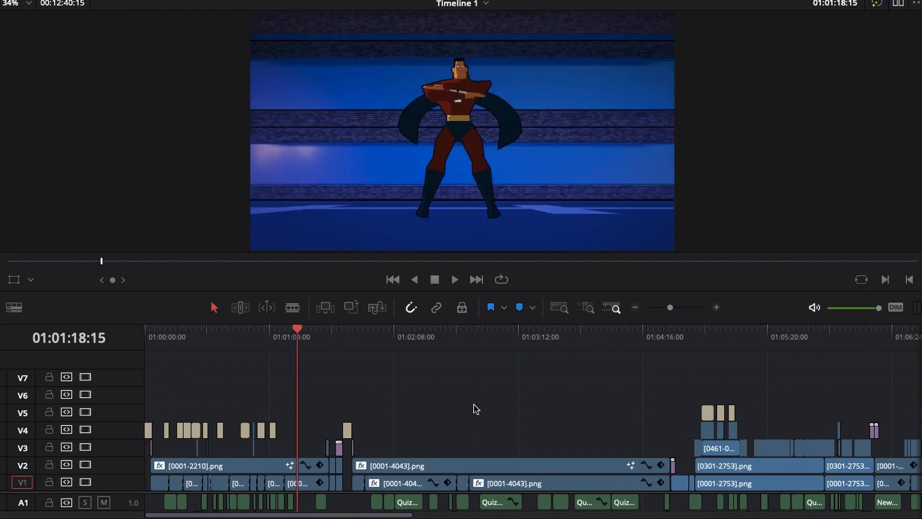
Step: Review the composited shots at 01:01:25:13 and 01:00:55:23, ending with the playhead at 01:00:44:03
left_click(311, 340)
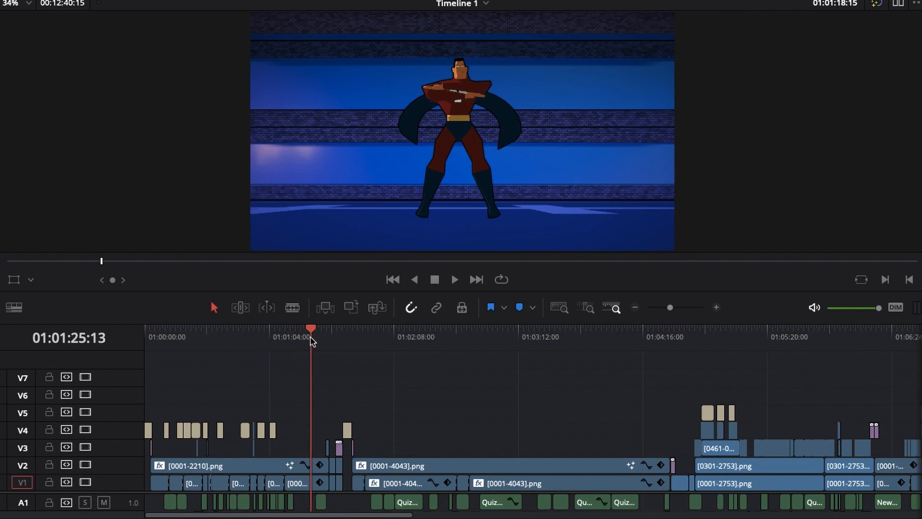
left_click(253, 344)
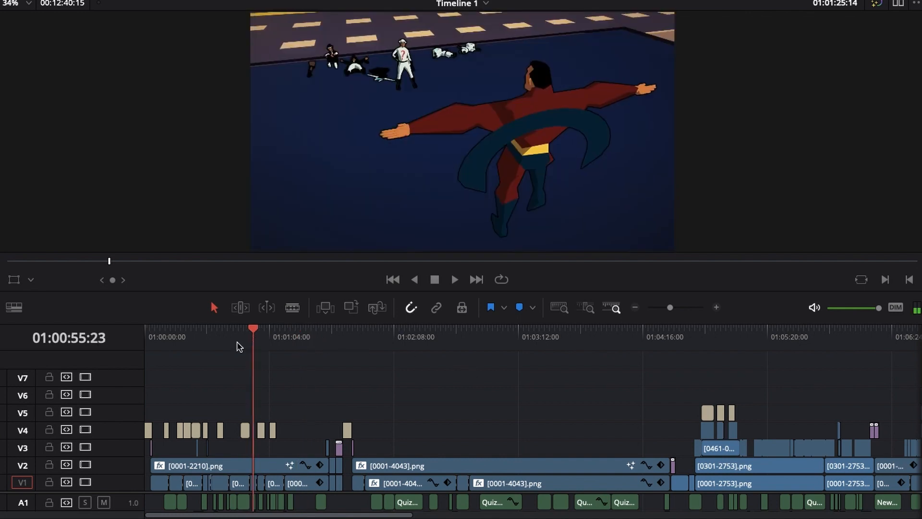
left_click(231, 346)
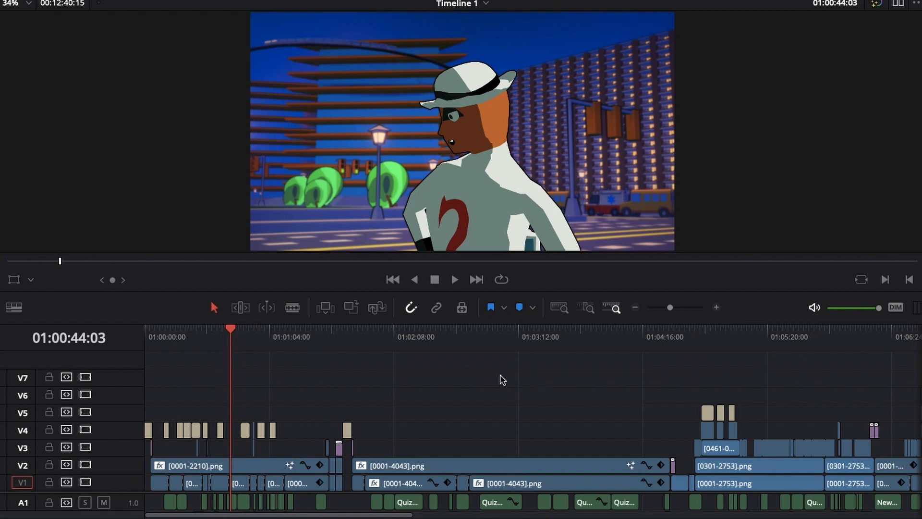
Step: Inspect the effects on the V2 clip [0001-2210].png and the V1 background clip below it, and close the Inspector
left_click(258, 460)
left_click(898, 2)
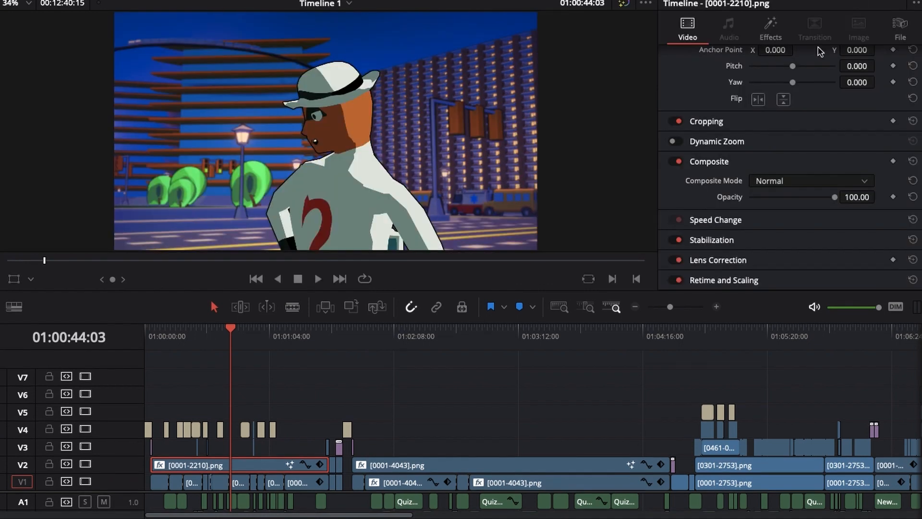
left_click(772, 31)
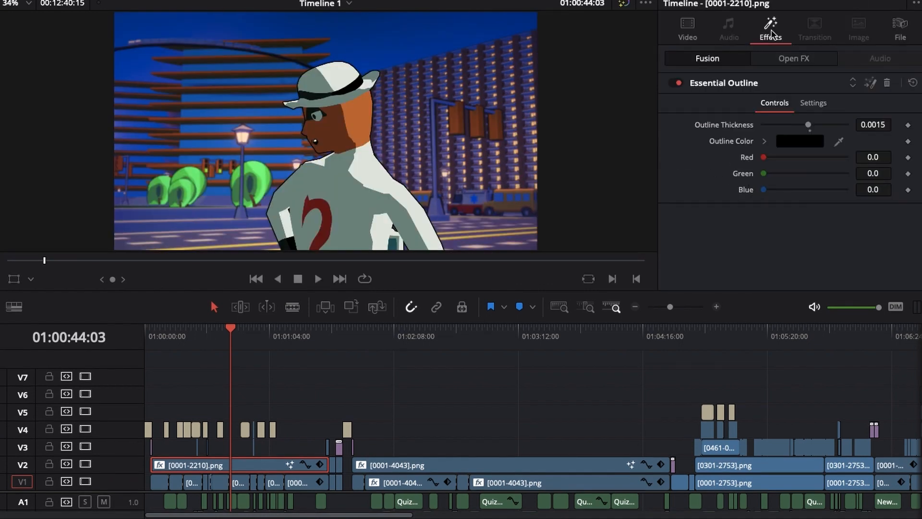
left_click(244, 485)
scroll(772, 197, "down", 1)
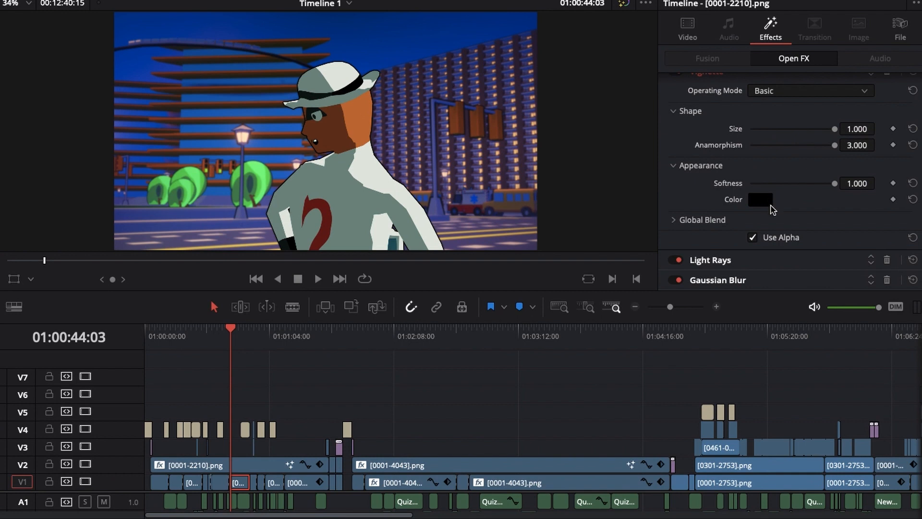
left_click(878, 2)
left_click(291, 436)
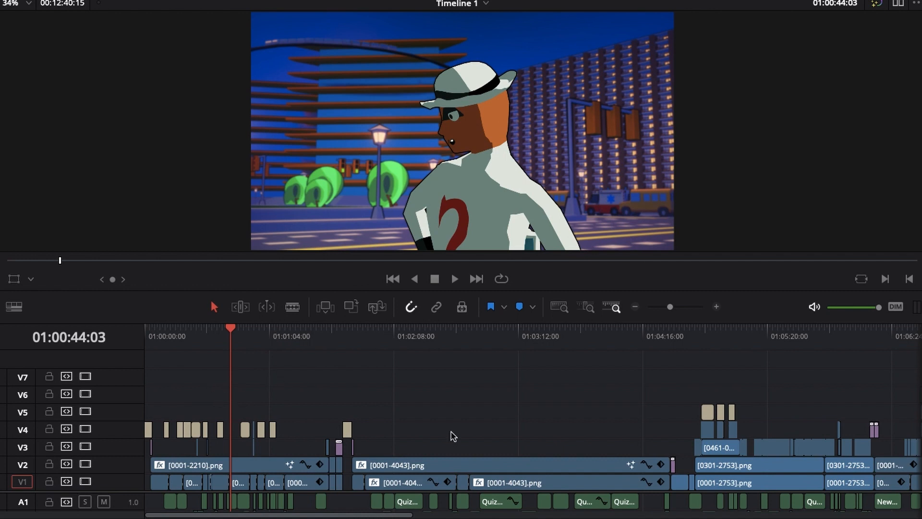
Step: Select the V2 clip [0001-2210].png and scrub around its end, from 01:01:35:14 back to 01:01:32:00
left_click(260, 464)
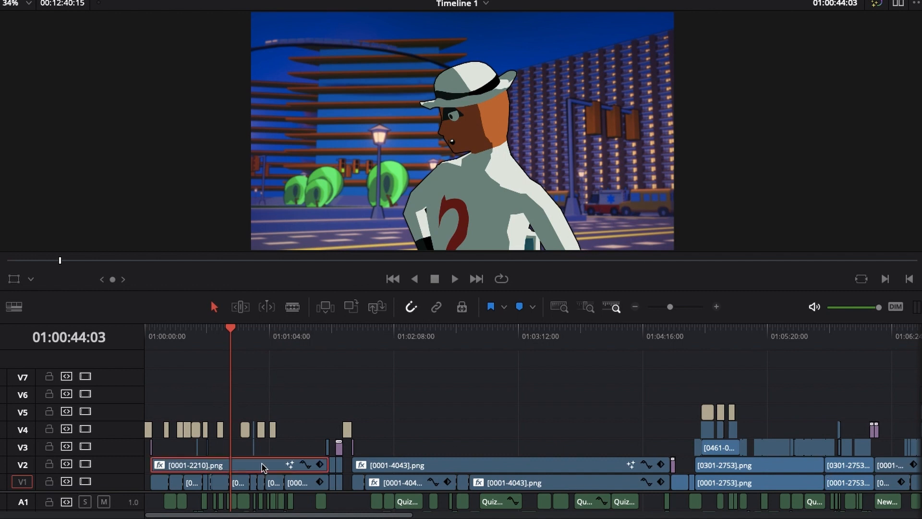
key("ctrl+equal")
key("ctrl+equal")
key("ctrl+minus")
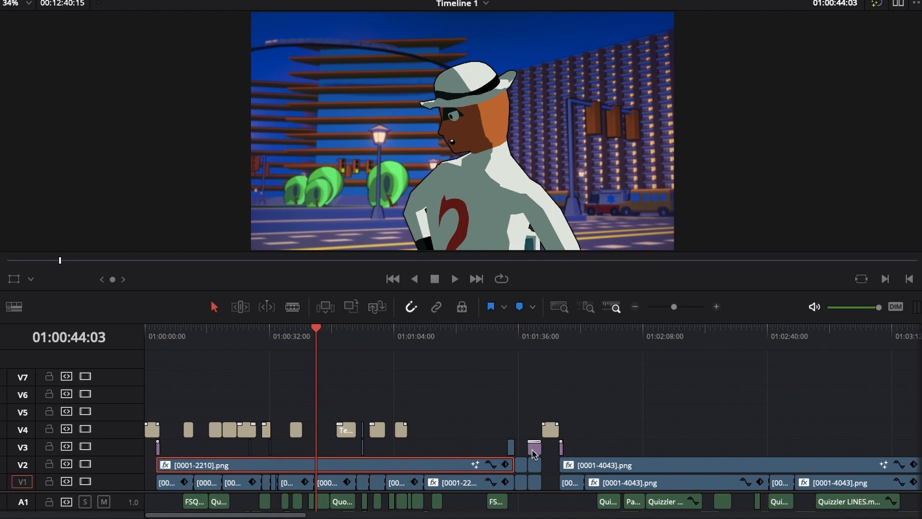
left_click(519, 336)
key("ctrl+equal")
key("ctrl+equal")
key("ctrl+equal")
key("ctrl+equal")
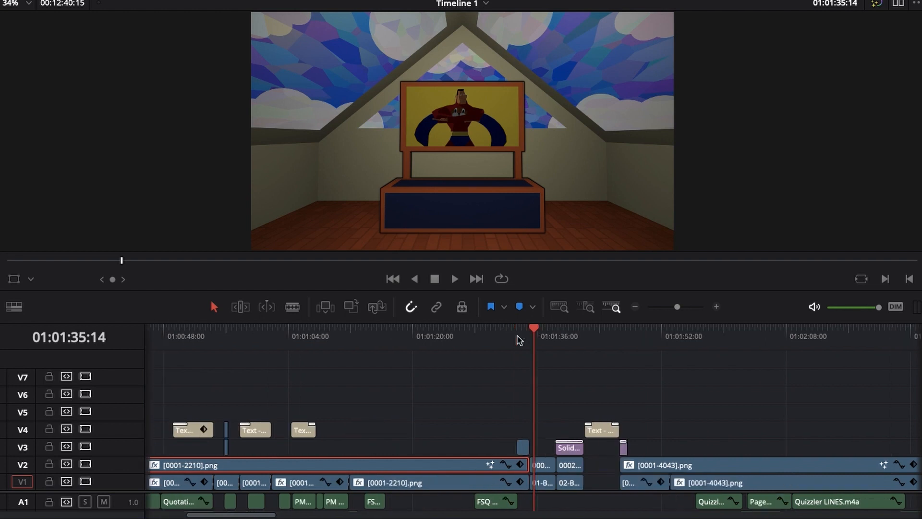
left_click_drag(534, 350, 313, 346)
Step: Review the start of the bar scene by scrubbing from 01:01:50:15 to 01:02:41:00
key("ctrl+minus")
key("ctrl+minus")
key("ctrl+minus")
key("ctrl+minus")
key("ctrl+minus")
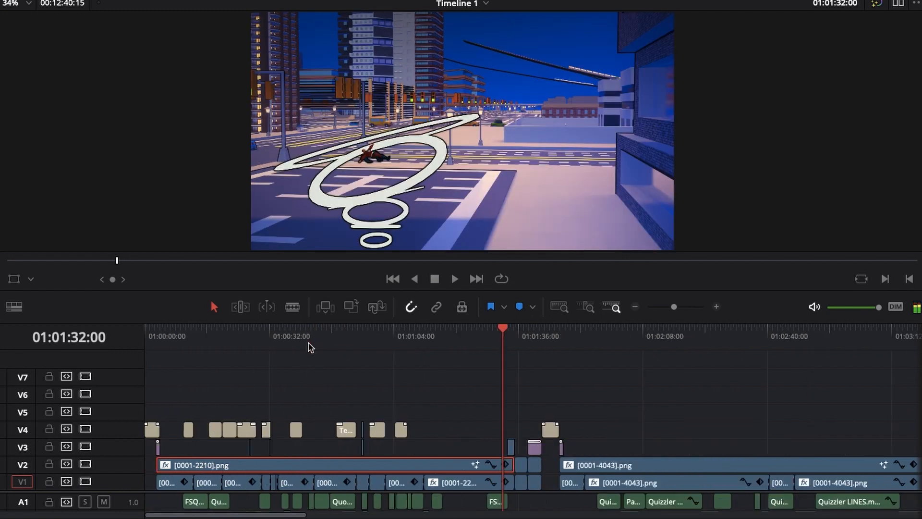
left_click(360, 338)
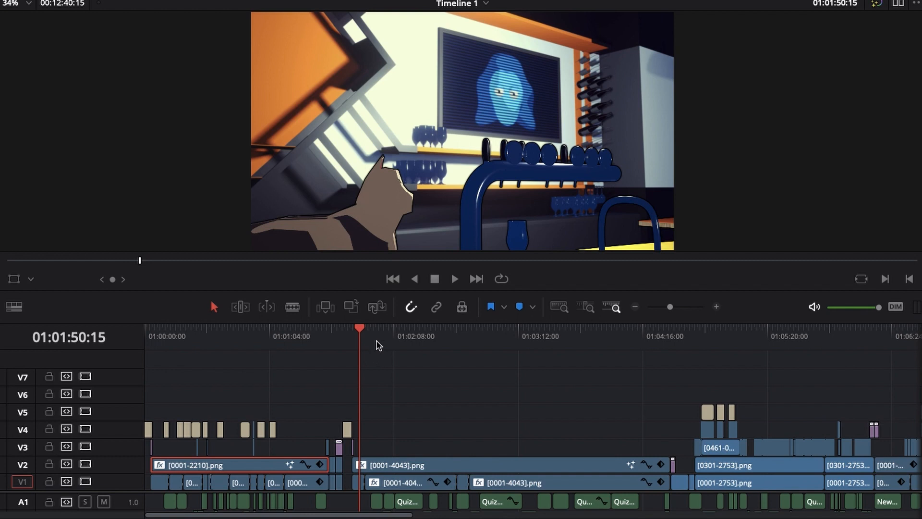
left_click_drag(378, 345, 458, 345)
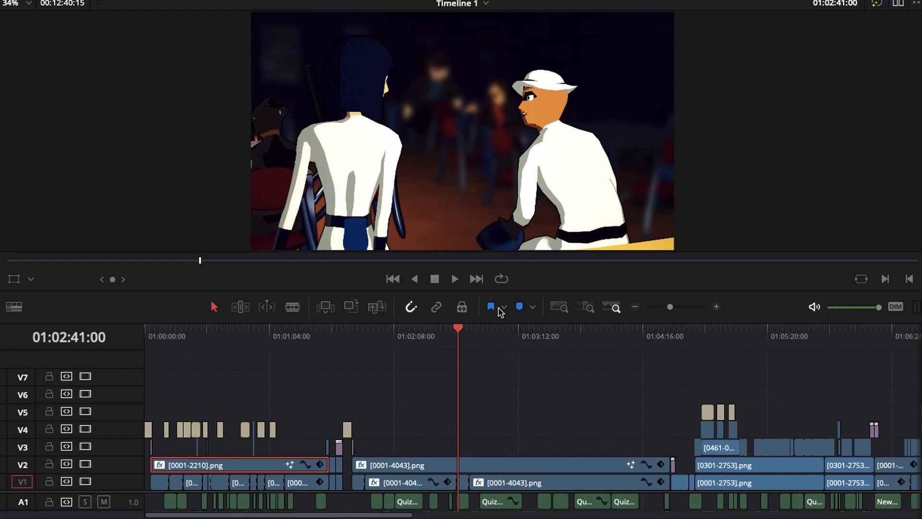
Step: Return the playhead to 01:02:08:20 and scrub through the bar conversation past 01:03:45:11 to 01:04:02:11
left_click(395, 343)
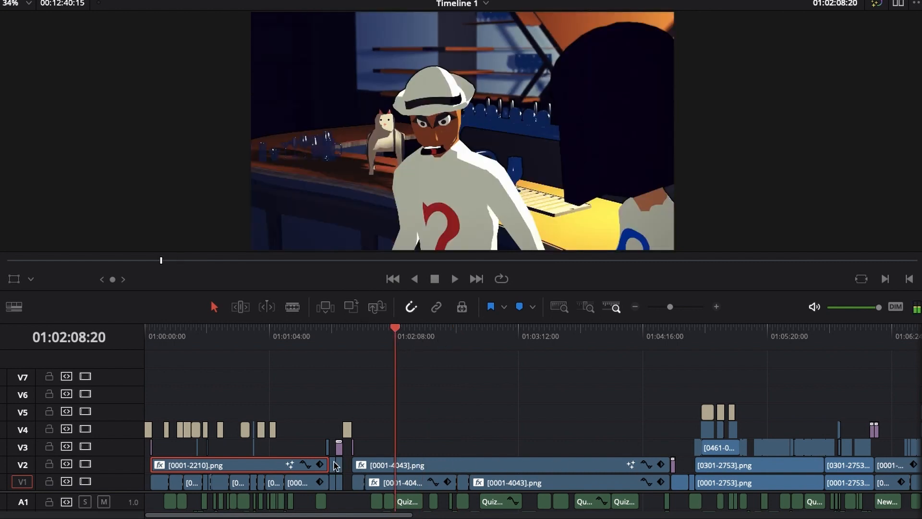
left_click_drag(404, 338, 589, 342)
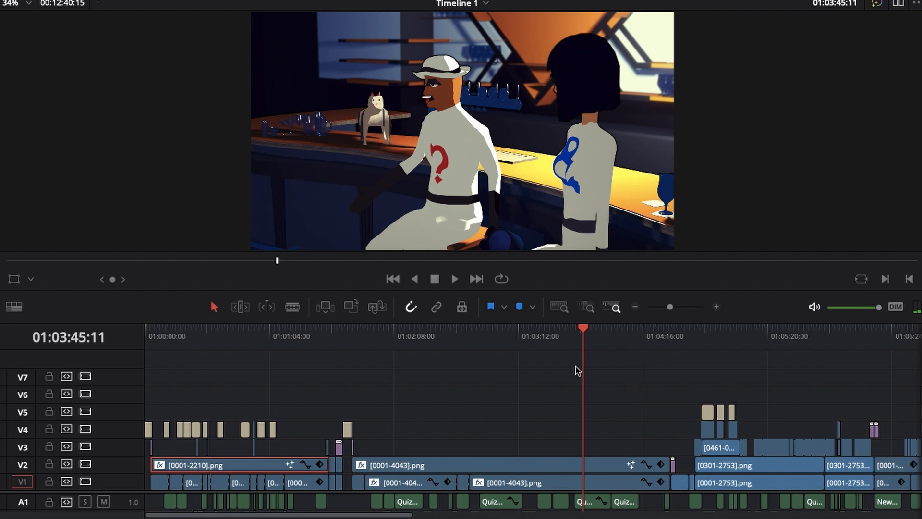
mouse_move(589, 339)
left_mouse_down()
mouse_move(609, 336)
mouse_move(596, 335)
left_mouse_up()
left_click_drag(430, 337, 616, 340)
Step: Scrub past the STAR-SPANGLED STEW title shot at 01:04:51:09 and on to the table scene at 01:05:49:18
key("ctrl+equal")
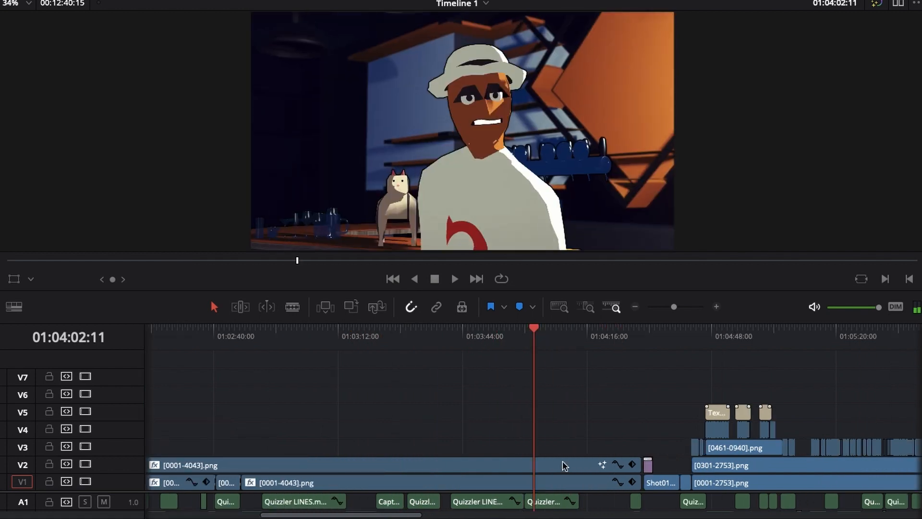
left_click_drag(406, 516, 450, 516)
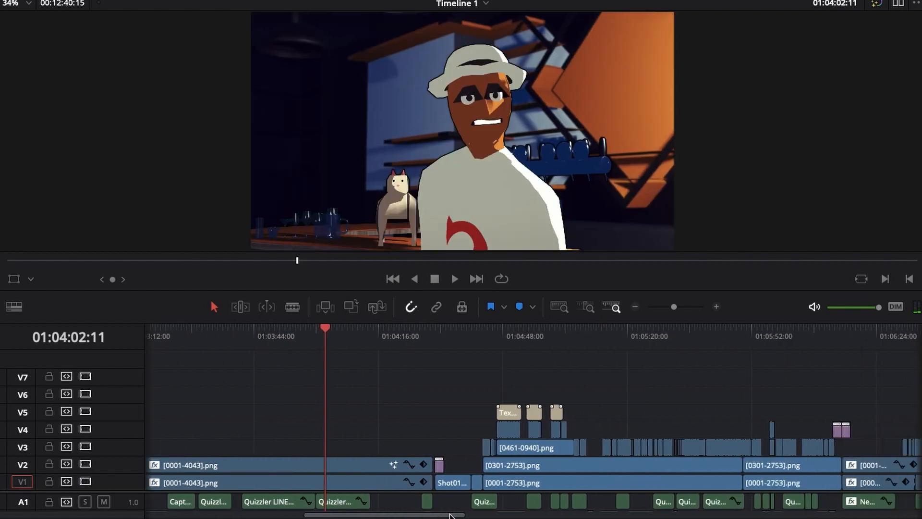
left_click_drag(361, 338, 516, 347)
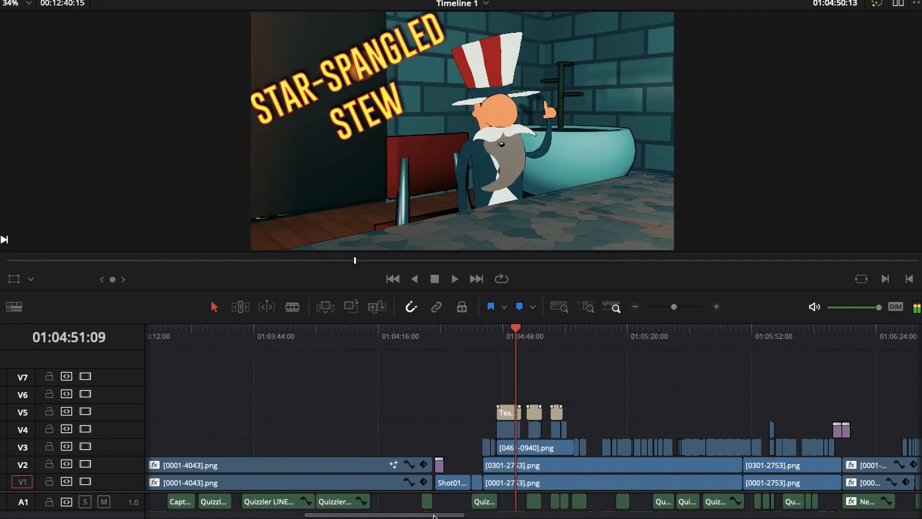
left_click_drag(434, 517, 481, 516)
left_click_drag(316, 342, 513, 339)
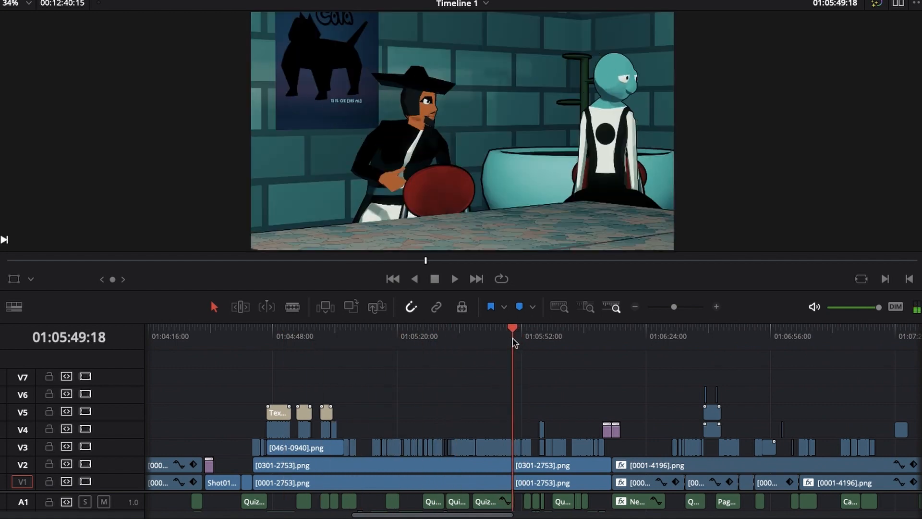
Step: Scrub closely through the V3 mouth clips between 01:05:46:20 and 01:05:49:22, ending at 01:05:49:01
scroll(512, 342, "up", 8)
left_click(504, 339)
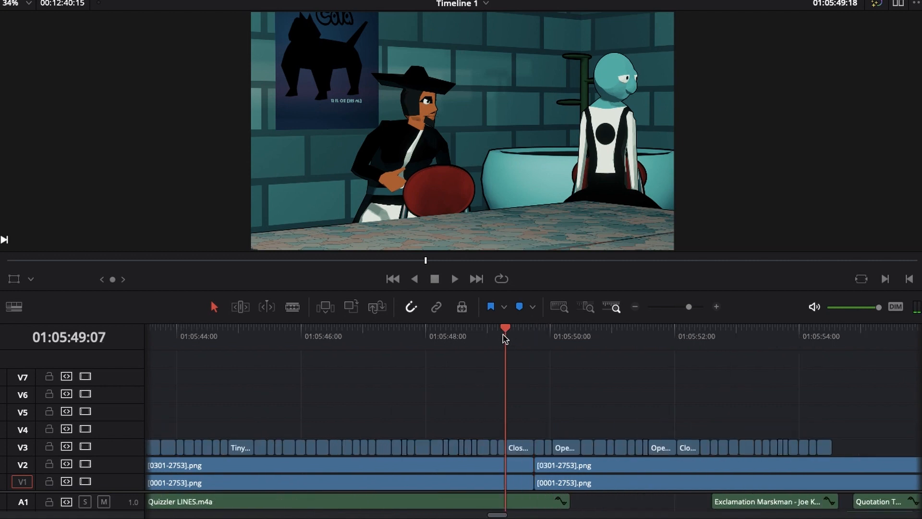
left_click_drag(504, 339, 355, 336)
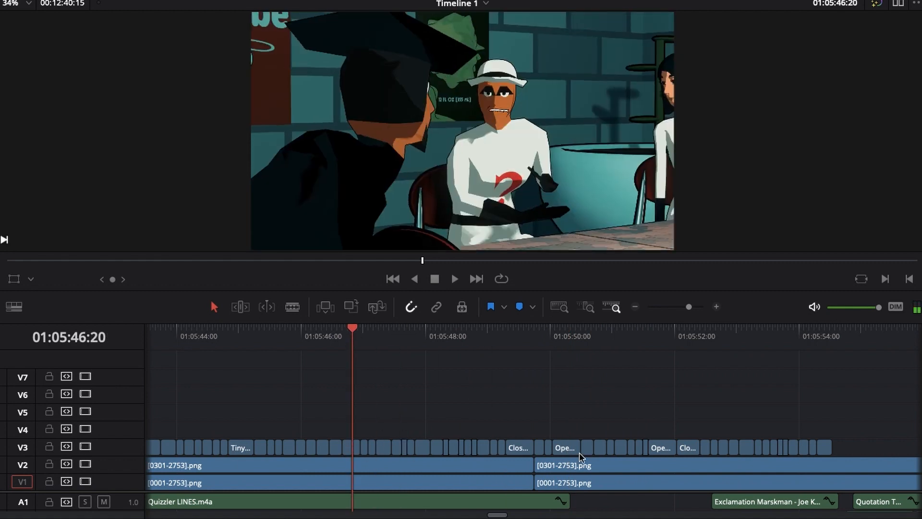
left_click_drag(373, 340, 458, 341)
mouse_move(539, 347)
left_mouse_down()
mouse_move(517, 344)
mouse_move(591, 350)
mouse_move(475, 346)
mouse_move(554, 346)
left_mouse_up()
left_click(490, 344)
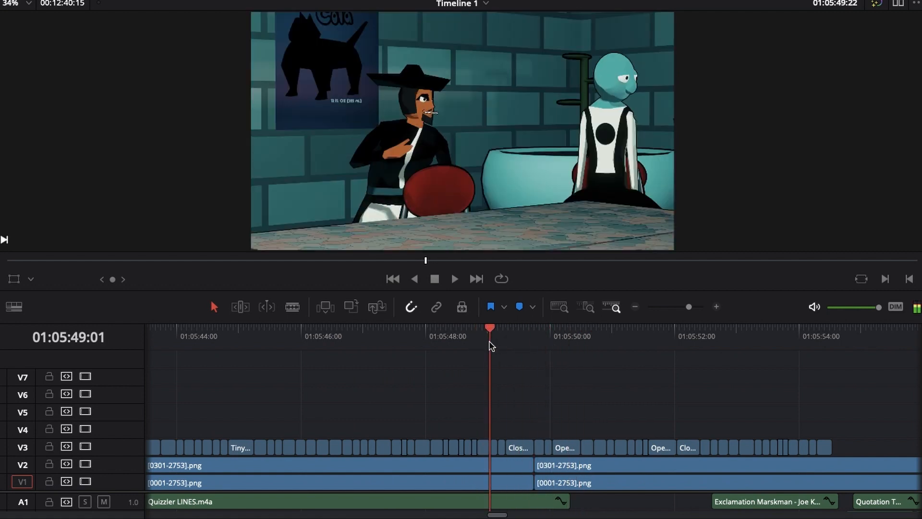
Step: Examine how the mouth clips on V3 are spread around 01:05:49:01
key("ctrl+minus")
key("ctrl+minus")
key("ctrl+minus")
key("ctrl+minus")
key("ctrl+equal")
key("ctrl+equal")
key("ctrl+equal")
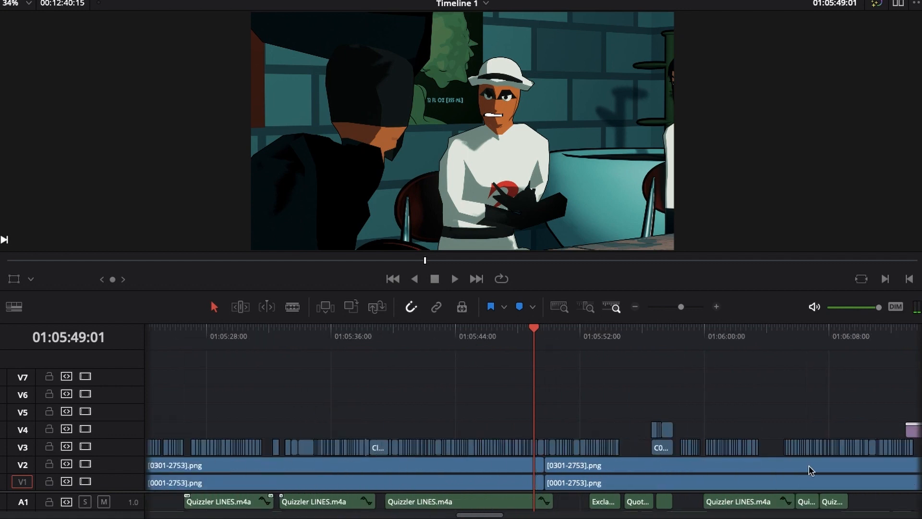
Step: View the overall timeline and move the playhead to the shot of the monitor-headed characters at 01:07:35:10
key("ctrl+minus")
key("ctrl+minus")
key("ctrl+minus")
key("ctrl+minus")
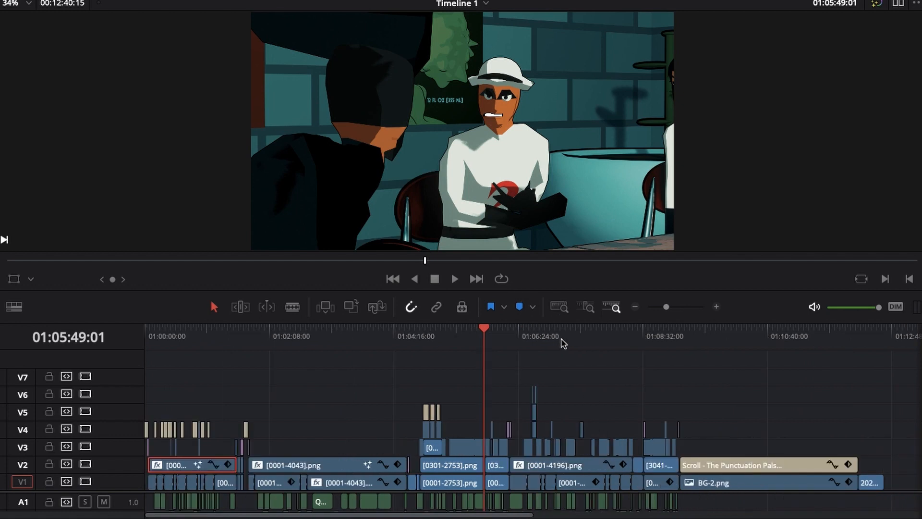
left_click_drag(569, 343, 590, 342)
key("ctrl+equal")
key("ctrl+equal")
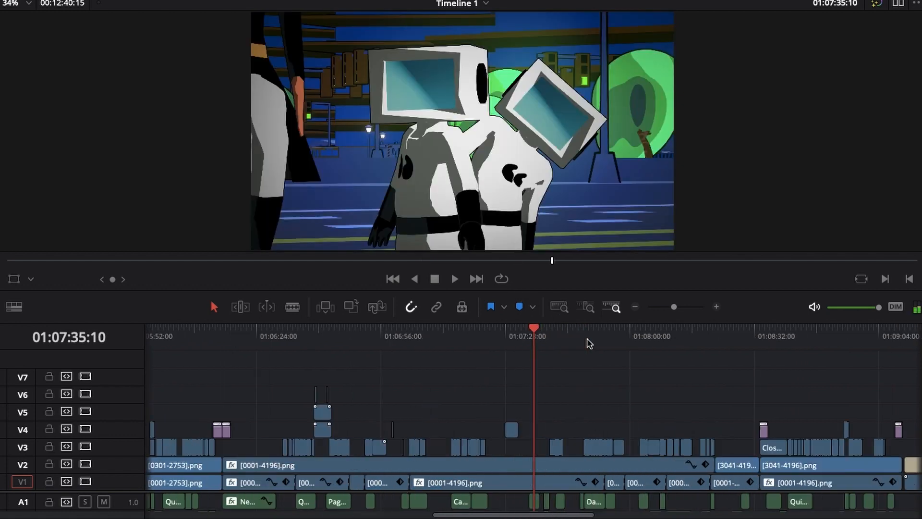
Step: Move the playhead to 01:08:30:22 and on to the cut where the V4 Solid Color clip starts, at 01:08:33:11
left_click_drag(560, 516, 609, 516)
left_click(508, 344)
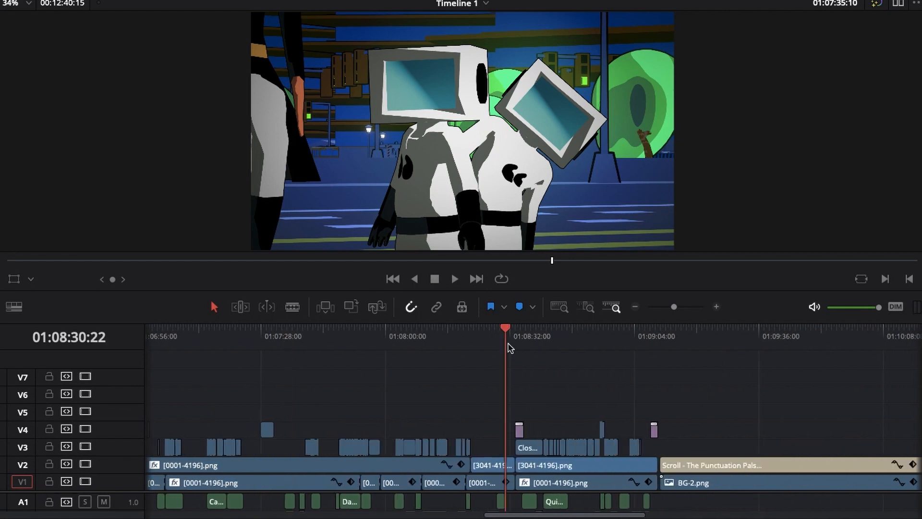
scroll(509, 347, "up", 3)
left_click(571, 343)
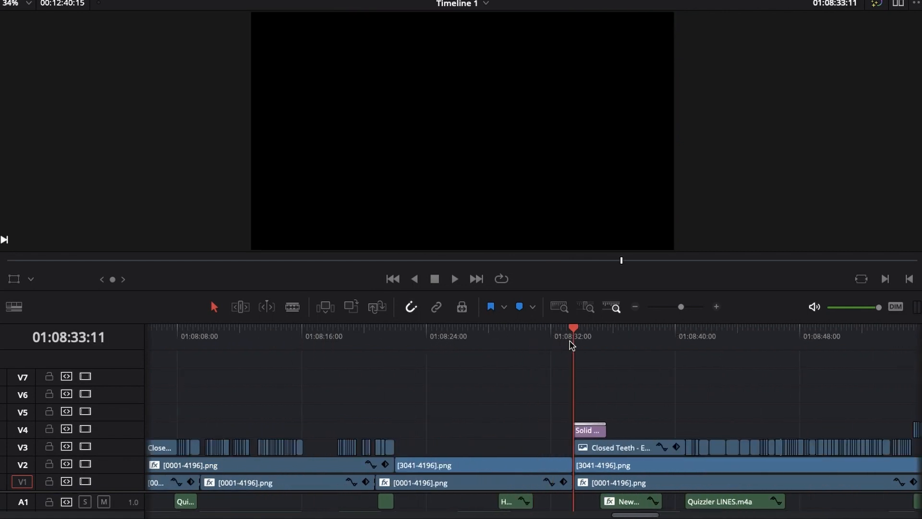
Step: Examine the Solid Color fade frame by frame from 01:08:33:11 to 01:08:33:15
scroll(571, 344, "up", 3)
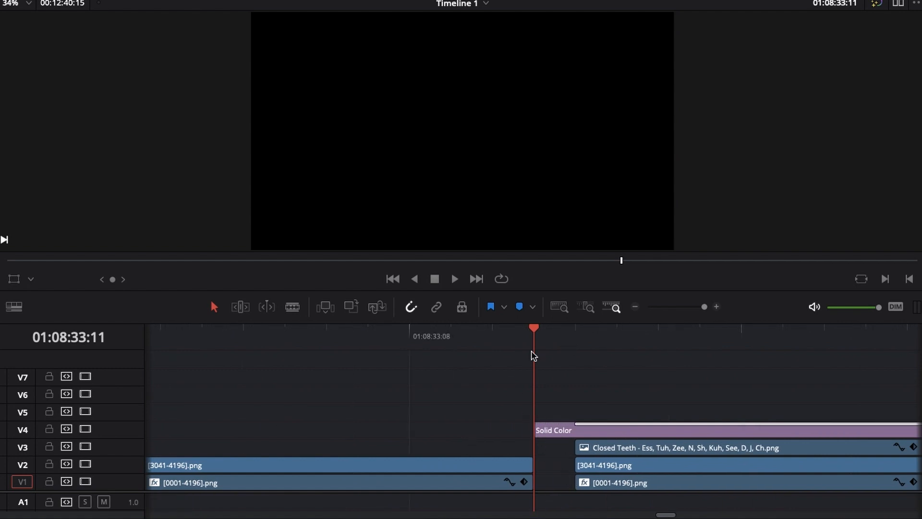
left_click(582, 343)
left_click(658, 344)
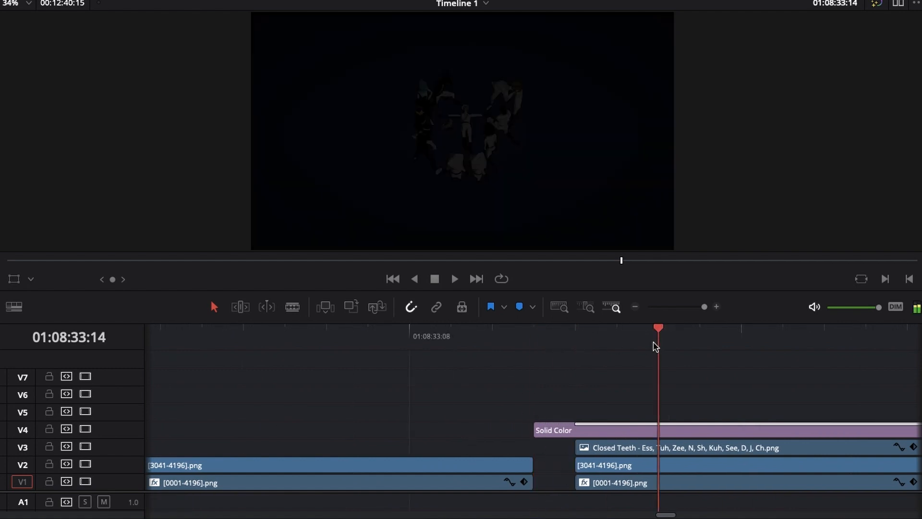
left_click(694, 338)
Step: Move the playhead back to 01:08:22:00, where the [3041-4196].png clip begins on V2
key("super+minus")
key("super+minus")
key("super+minus")
key("super+minus")
key("super+minus")
key("super+minus")
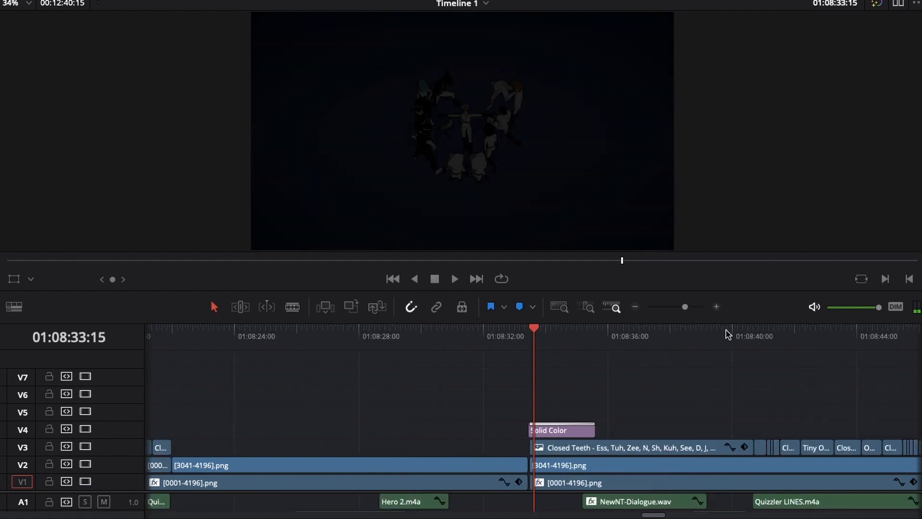
left_click(359, 336)
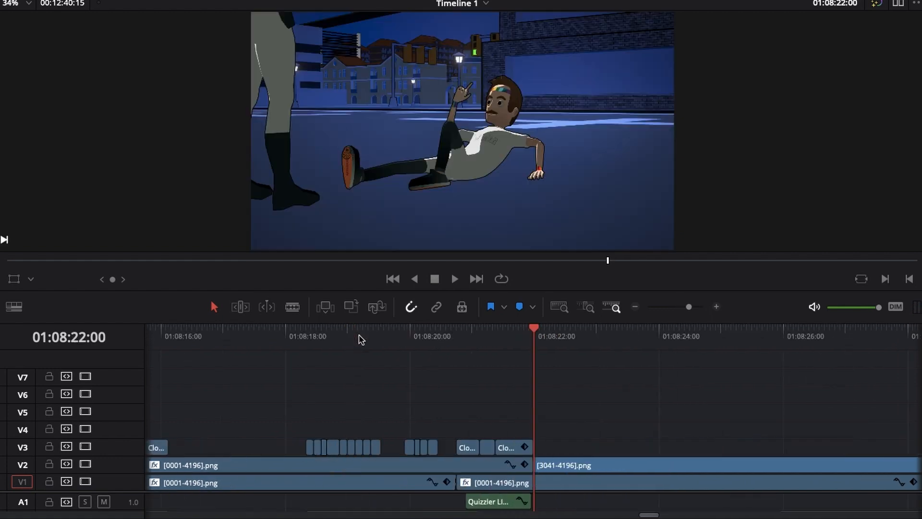
Step: Review the lead-in to the [3041-4196].png clip by scrubbing from 01:08:18:08 to 01:08:22:00
key("super+equal")
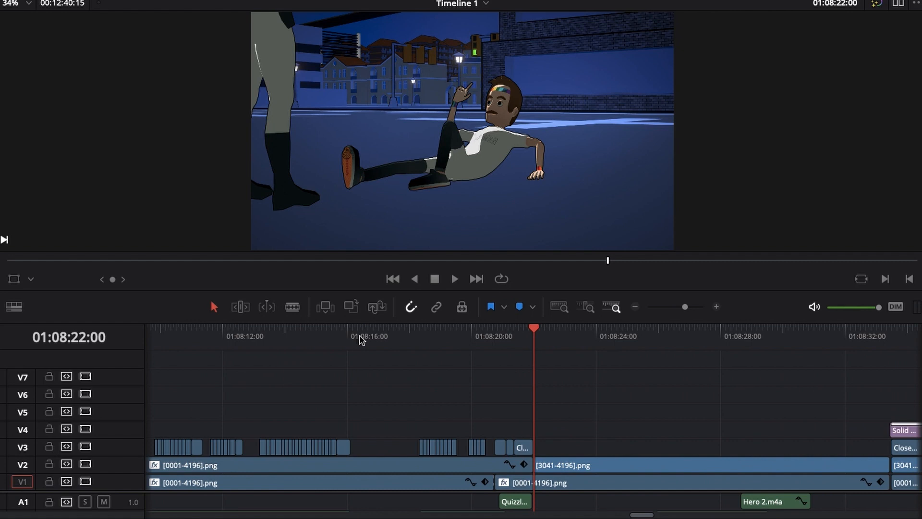
scroll(579, 381, "right", 4)
left_click(469, 332)
left_click(333, 330)
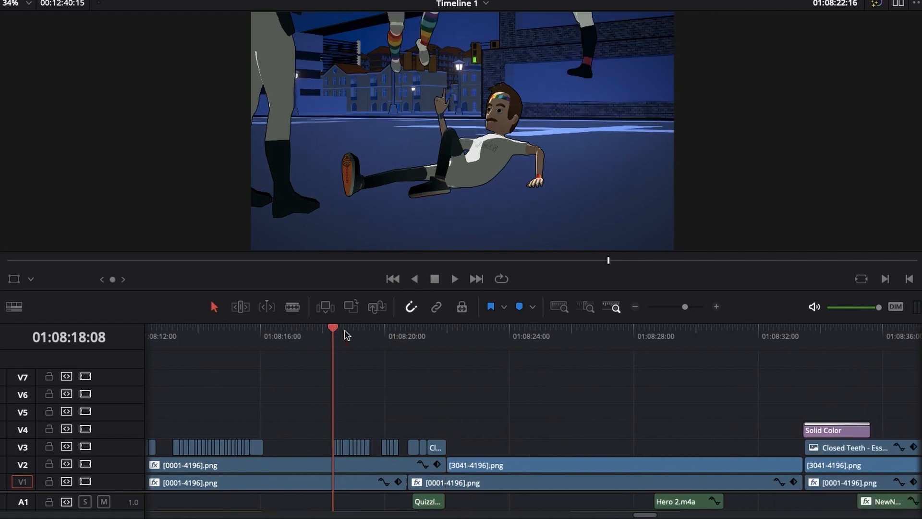
left_click_drag(345, 334, 448, 341)
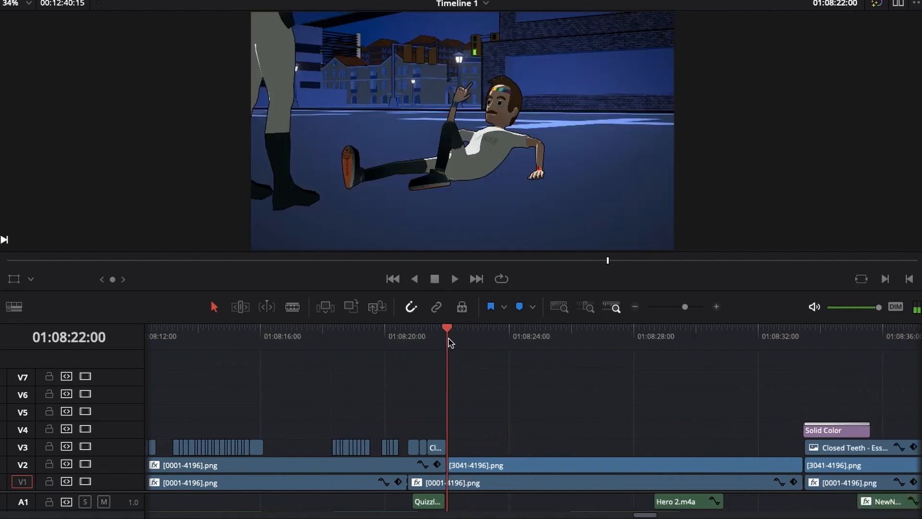
Step: Step back three frames across the V2 cut and scrub forward to the running characters at 01:08:23:01
key("Left")
key("Left")
key("Left")
left_click_drag(449, 336, 479, 336)
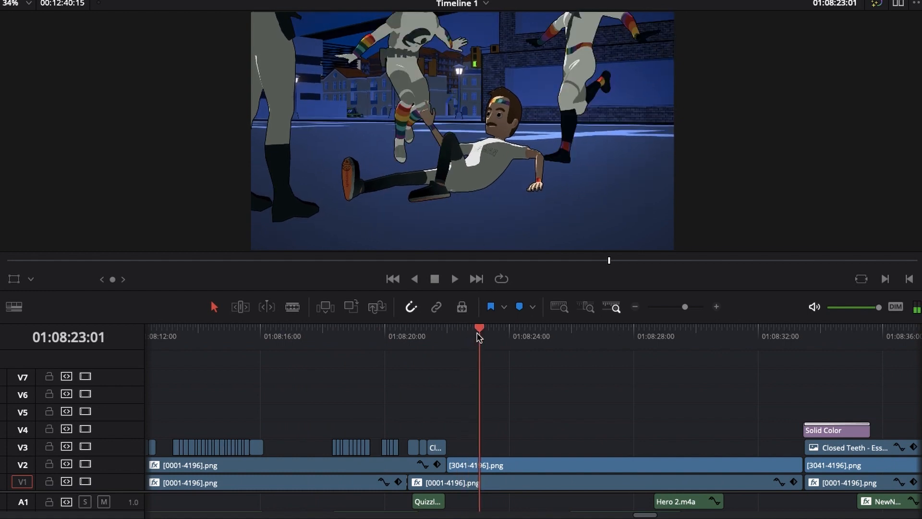
Step: Scrub forward to 01:08:23:15 and inspect the fallen man in the enlarged viewer image
left_click_drag(488, 342, 498, 342)
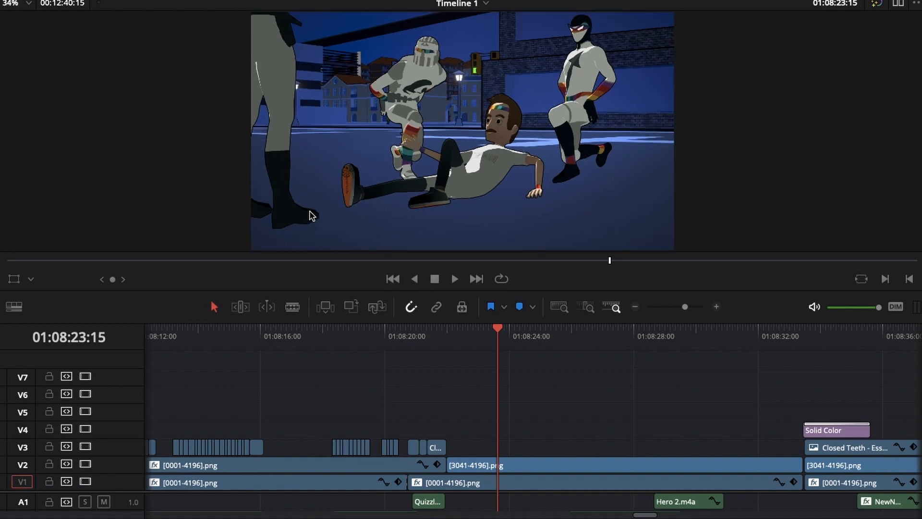
scroll(338, 199, "down", 1)
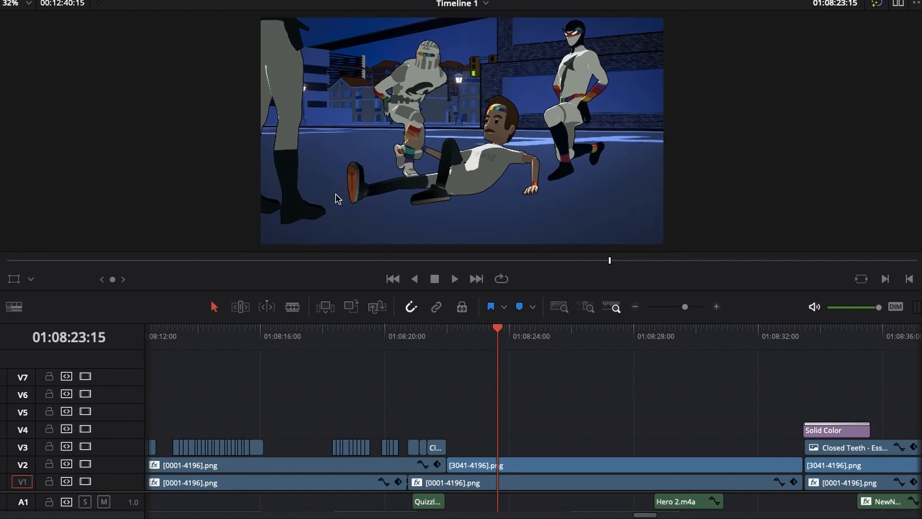
scroll(499, 412, "right", 5)
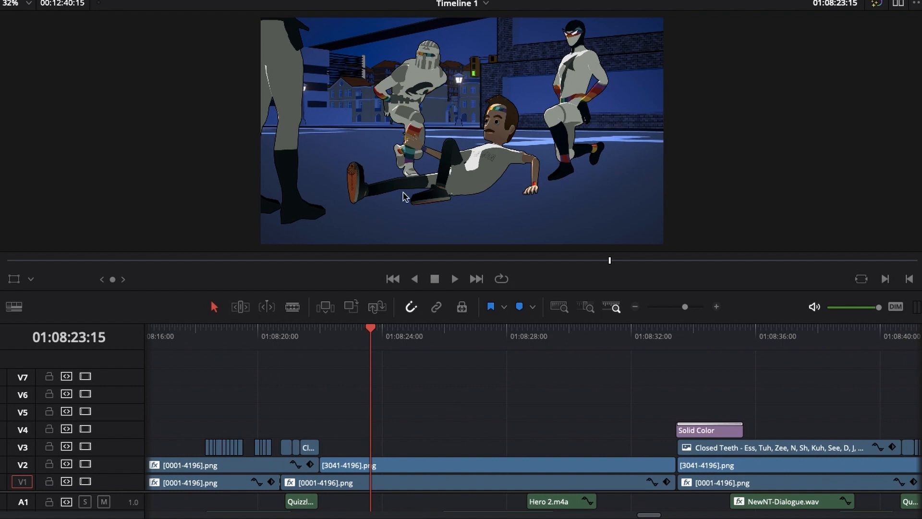
scroll(512, 150, "up", 5)
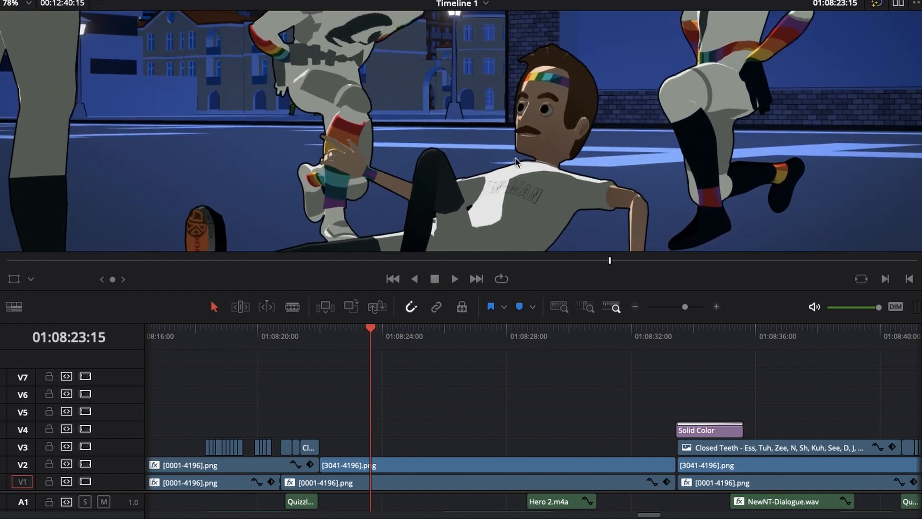
scroll(528, 154, "down", 4)
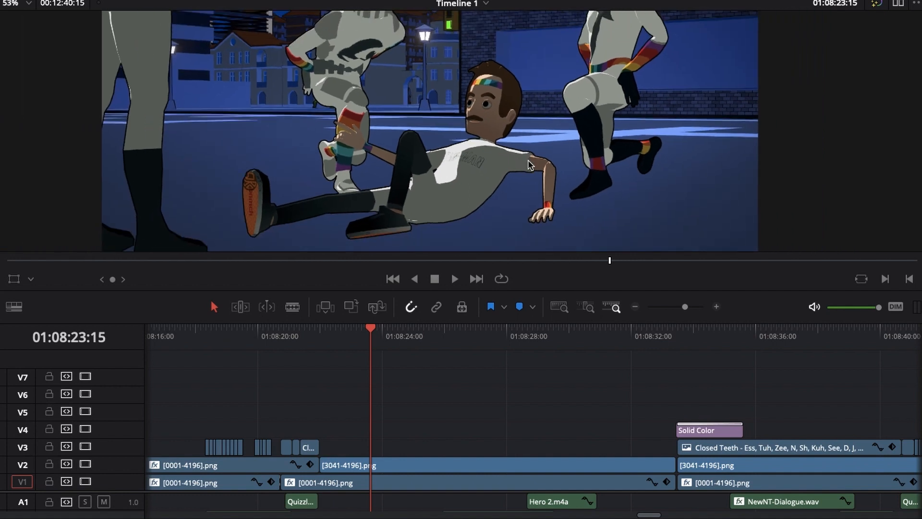
scroll(529, 150, "down", 2)
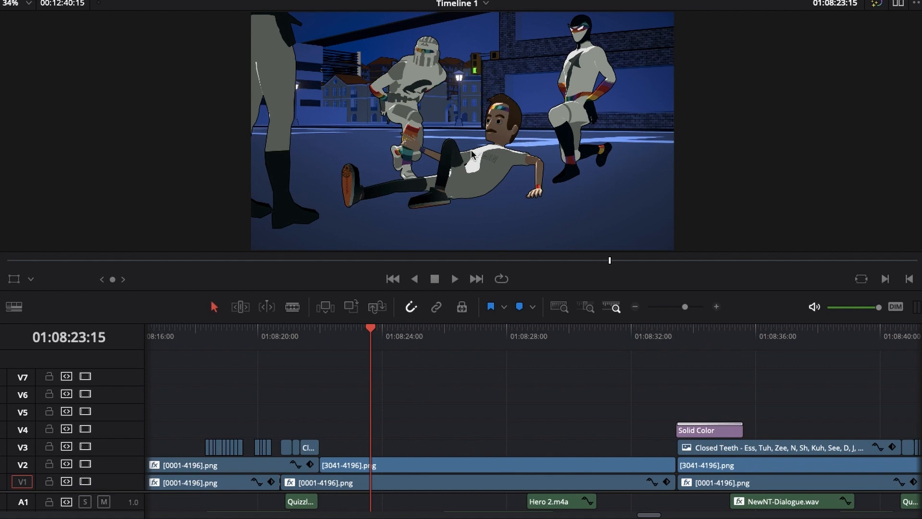
Step: Examine the kneeling helmeted hero up close in the viewer at 01:08:23:15
scroll(471, 153, "up", 8)
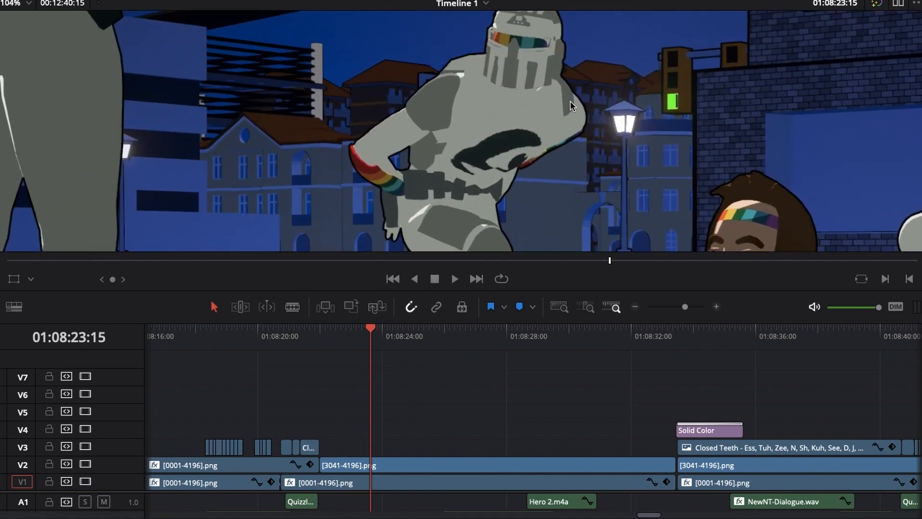
left_click_drag(569, 101, 551, 142)
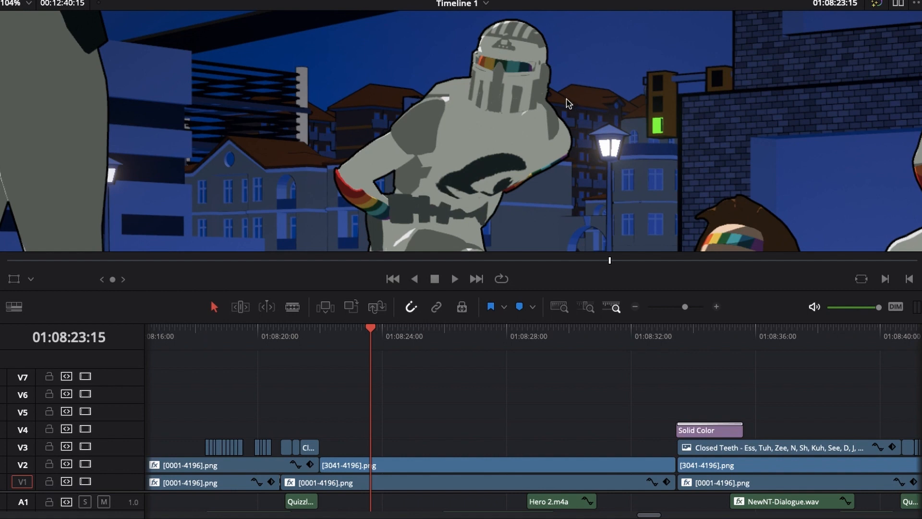
scroll(502, 153, "down", 4)
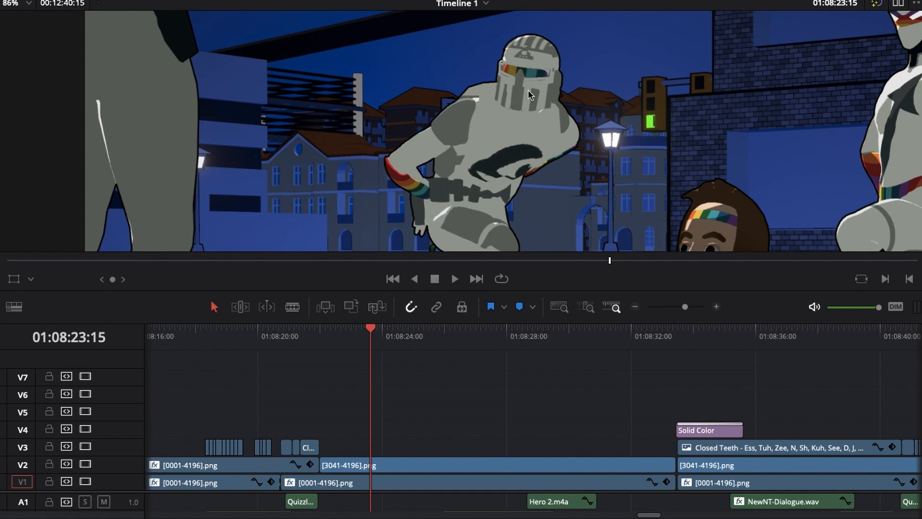
scroll(556, 141, "down", 6)
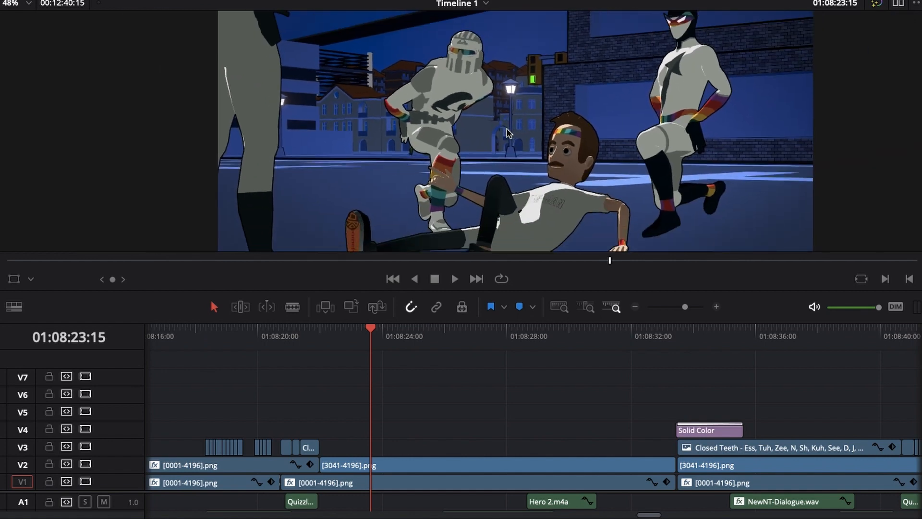
scroll(508, 133, "down", 2)
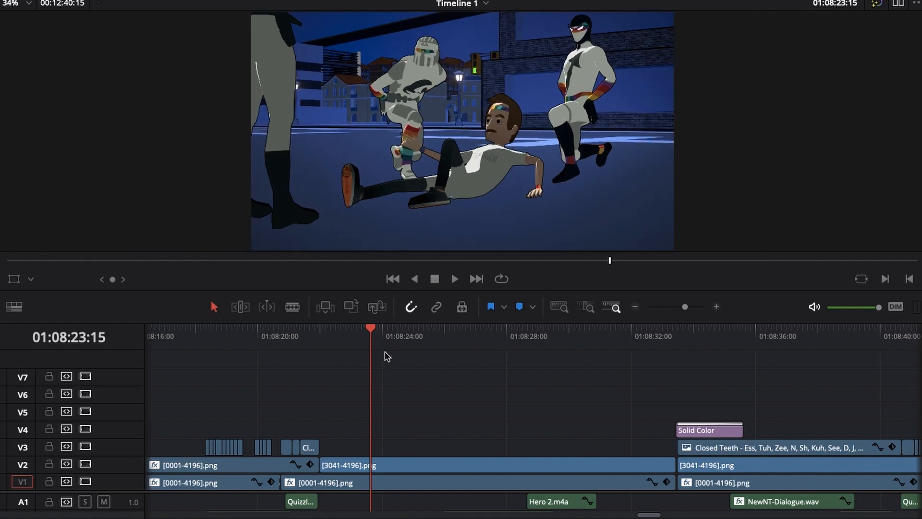
Step: Examine the black-masked hero up close and fit the whole frame back into the viewer
scroll(397, 96, "up", 5)
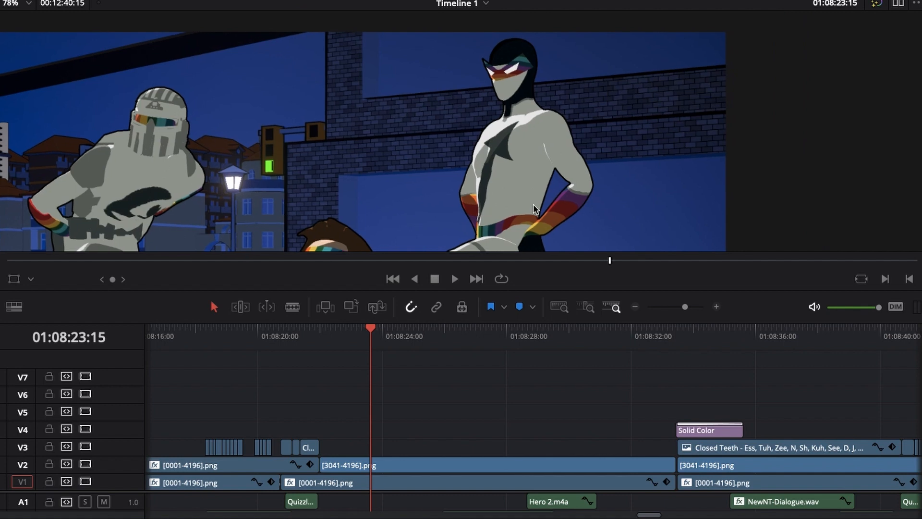
scroll(534, 203, "up", 2)
left_click_drag(546, 174, 470, 94)
key("shift+z")
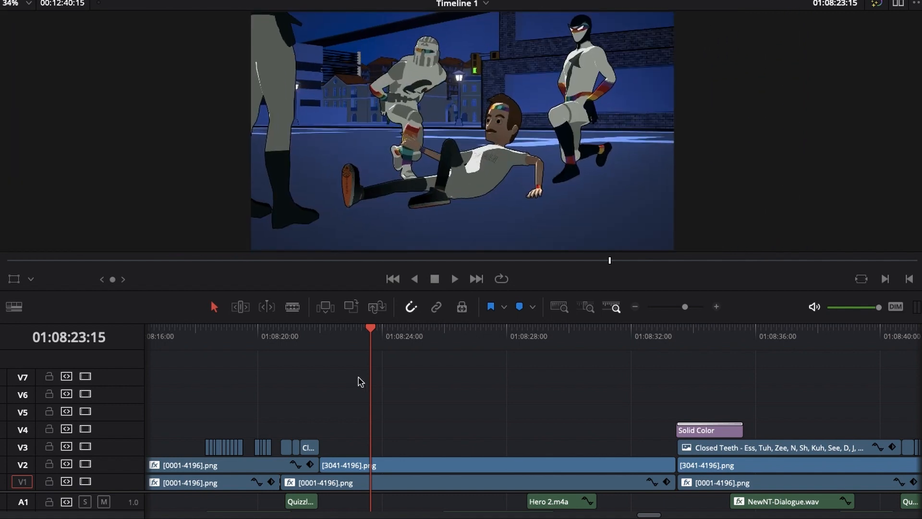
Step: Scrub through the kneeling heroes shot and past the Solid Color fade to the overhead shot at 01:08:39:19
left_click_drag(371, 342, 607, 346)
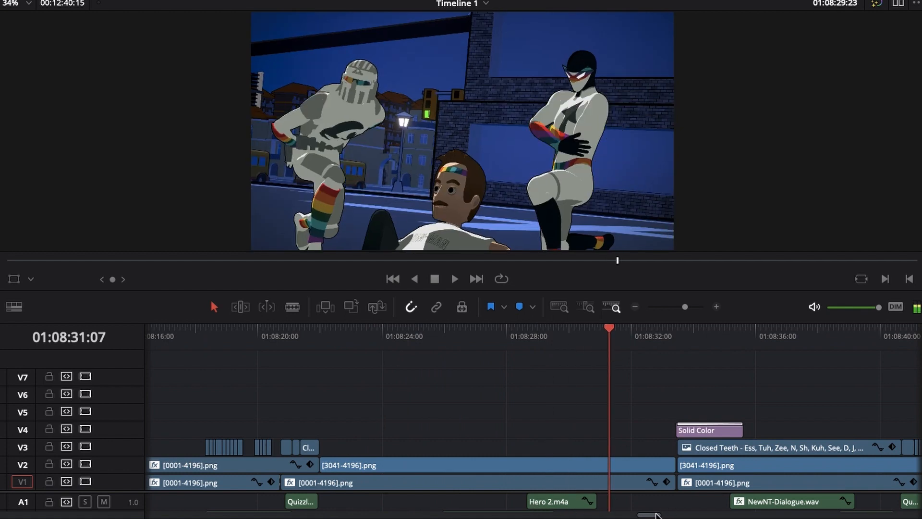
left_click_drag(657, 514, 670, 514)
left_click_drag(263, 335, 527, 345)
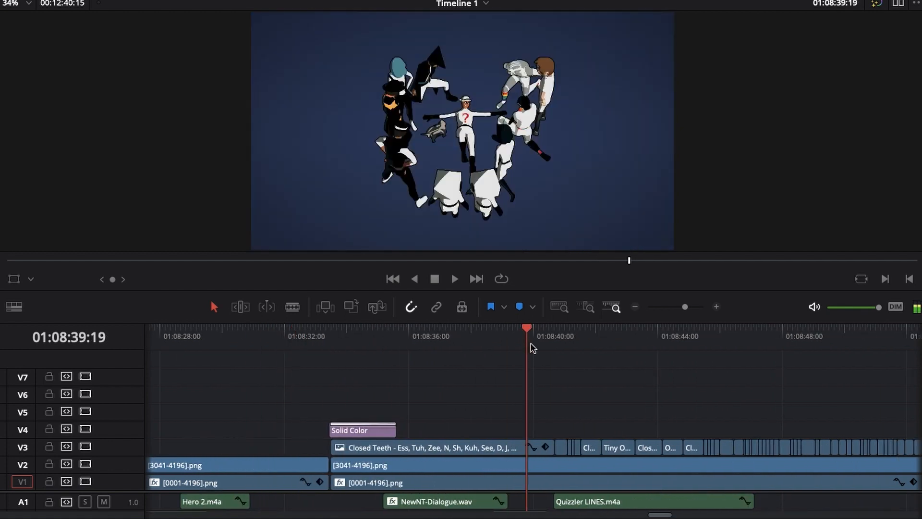
Step: Inspect the overhead group shot up close and move the playhead back to 01:08:39:06
scroll(480, 385, "right", 3)
scroll(552, 132, "up", 5)
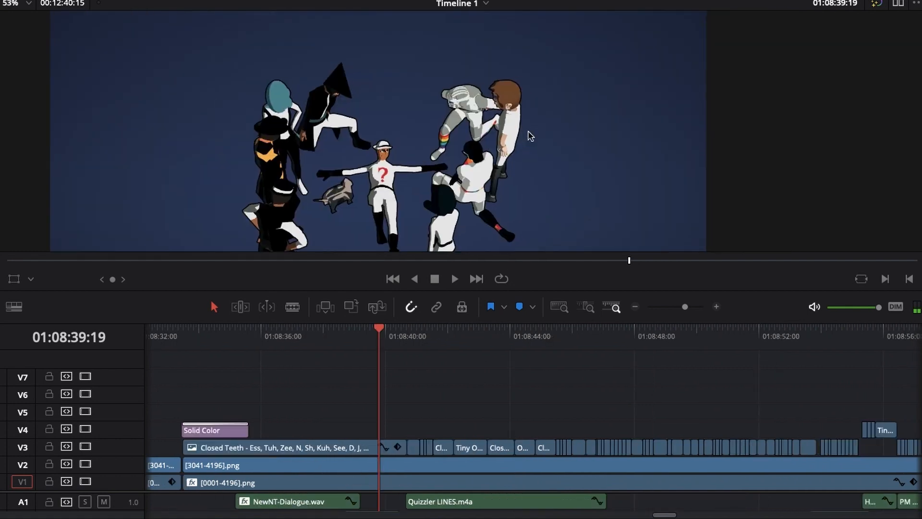
mouse_move(386, 342)
left_mouse_down()
mouse_move(560, 342)
mouse_move(375, 349)
left_mouse_up()
scroll(532, 123, "down", 5)
Step: Show the whole timeline and scrub from its start to 01:03:38:10, moving on to 01:03:59:22
scroll(375, 349, "down", 10)
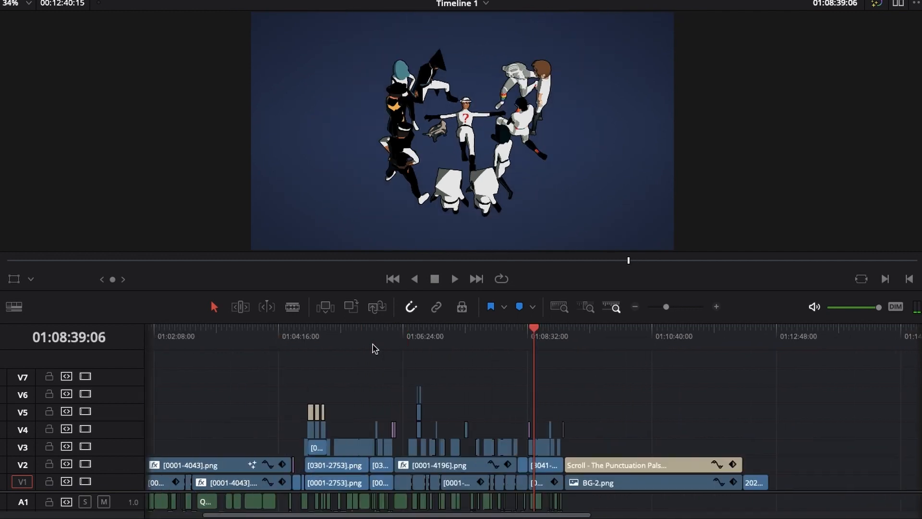
key("Home")
left_click_drag(166, 331, 358, 364)
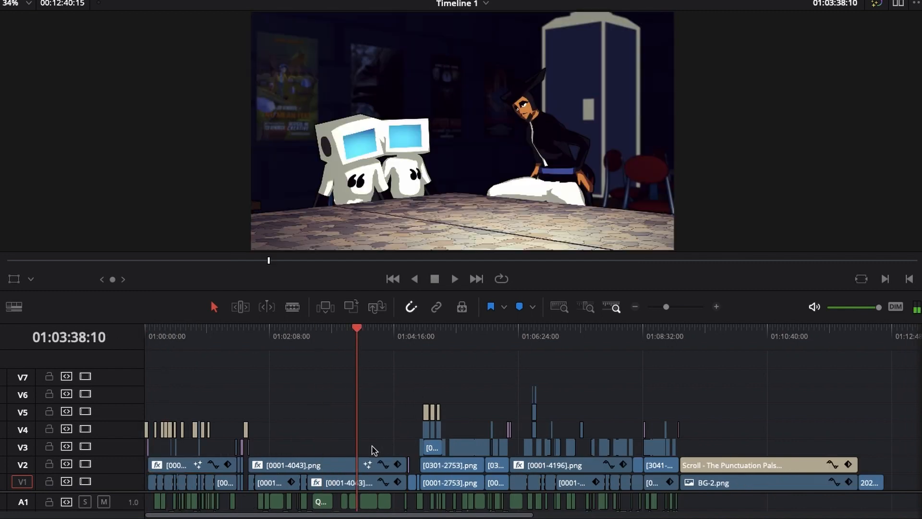
left_click(374, 340)
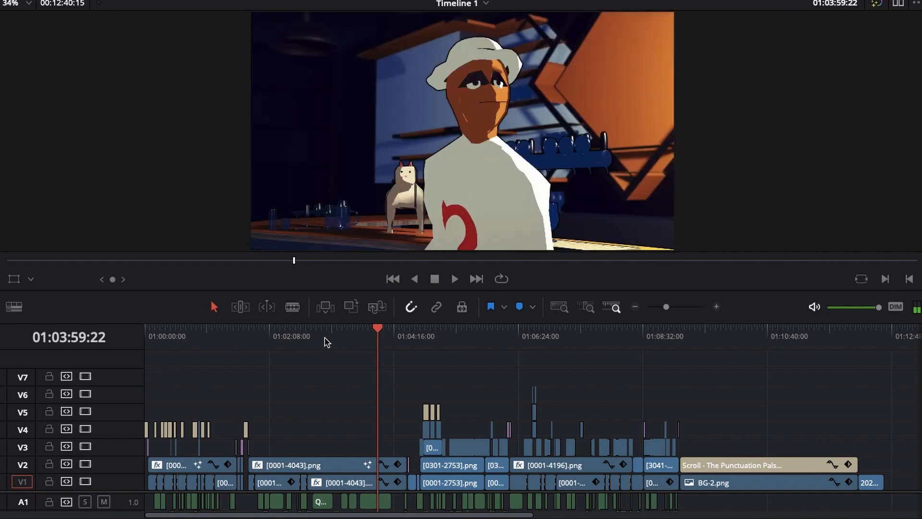
Step: Return to the timeline start, enlarge the opening section and jump to 01:01:20:08
key("Home")
key("ctrl+equal")
key("ctrl+equal")
key("ctrl+equal")
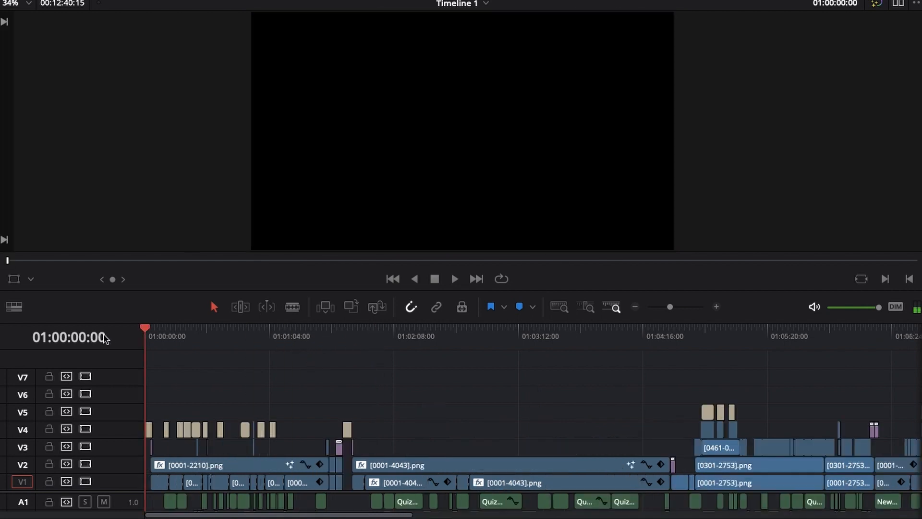
key("ctrl+minus")
key("ctrl+minus")
key("ctrl+minus")
key("ctrl+equal")
key("ctrl+equal")
left_click(456, 335)
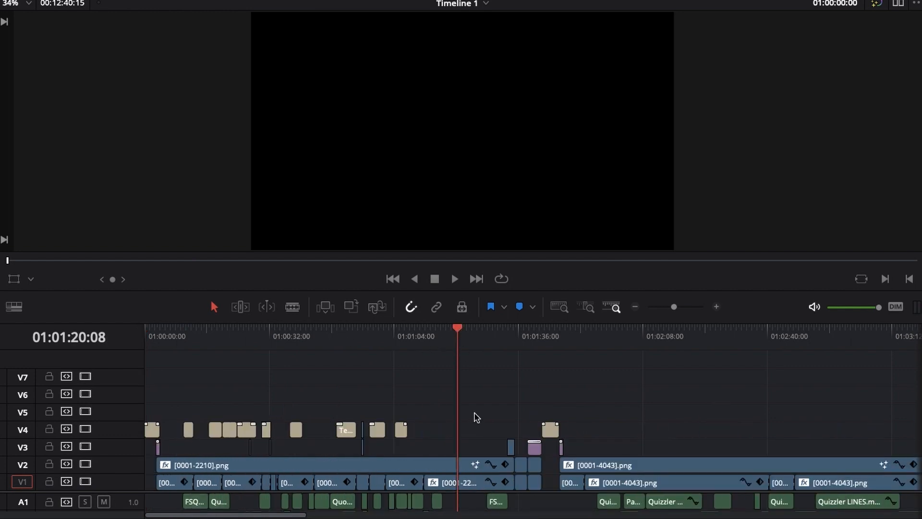
Step: Review the opening shots at 01:01:25:13 and 01:01:00:06, scrubbing back to 01:00:34:14
left_click(477, 339)
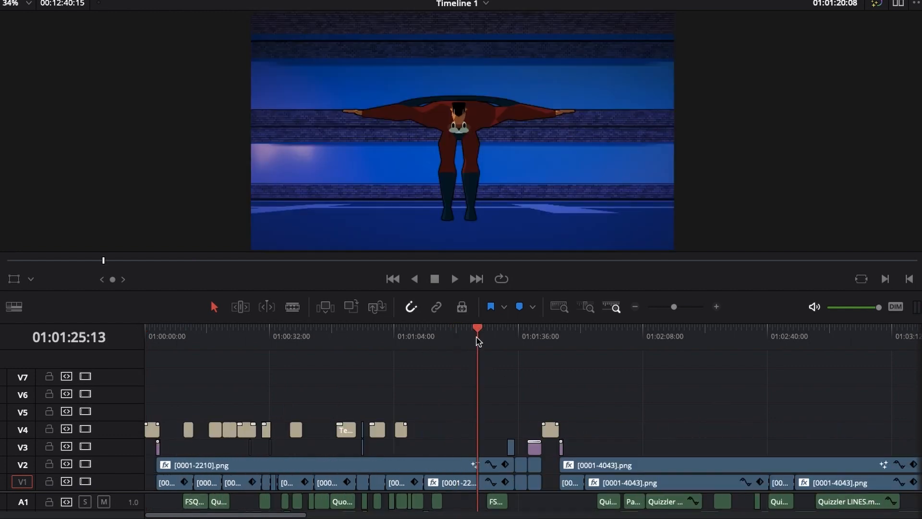
left_click(379, 330)
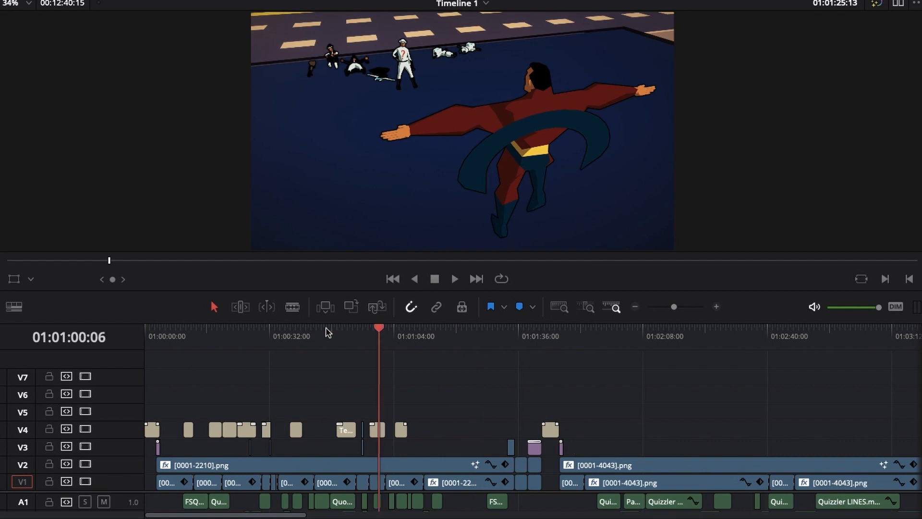
left_click_drag(325, 332, 281, 342)
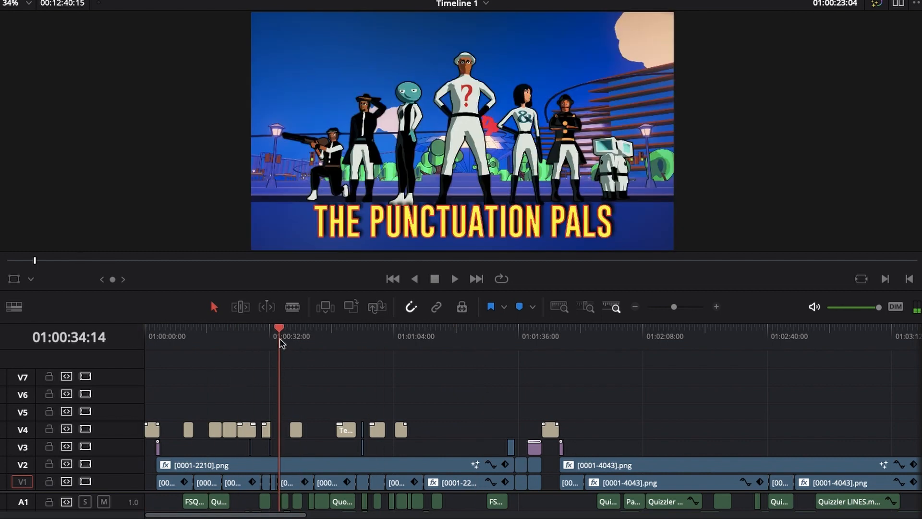
Step: Check the flash overlays on V3 under the THE EXCLAMATION MARKSMAN title at 01:00:32:03 and MADAME AMPERSAND at 01:00:27:00
scroll(281, 343, "up", 4)
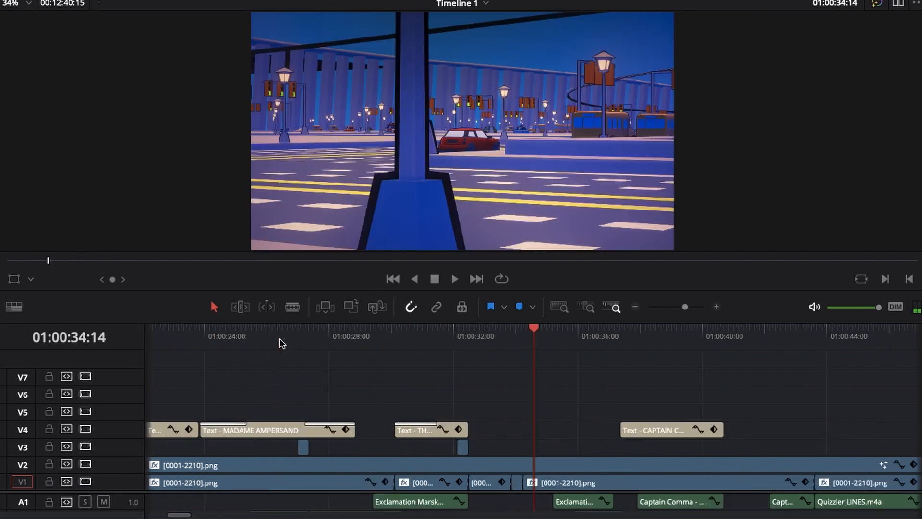
left_click(381, 337)
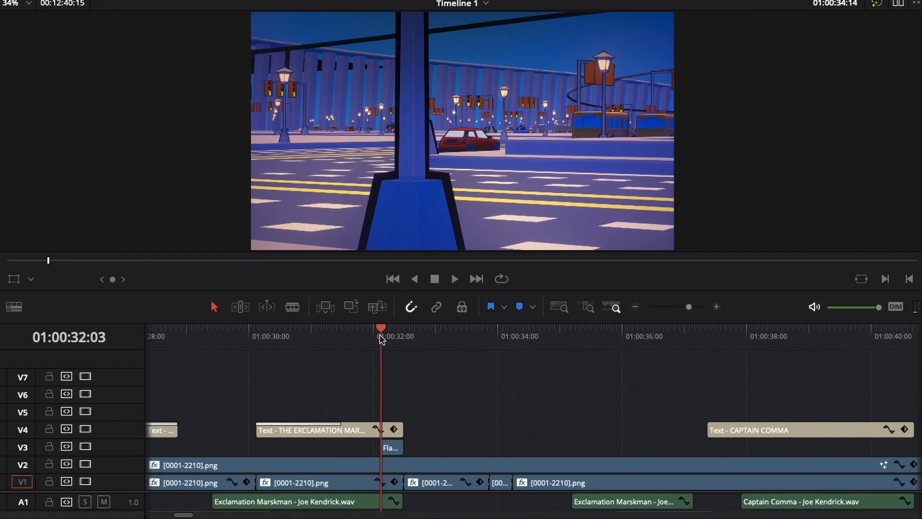
scroll(321, 381, "left", 4)
left_click(268, 338)
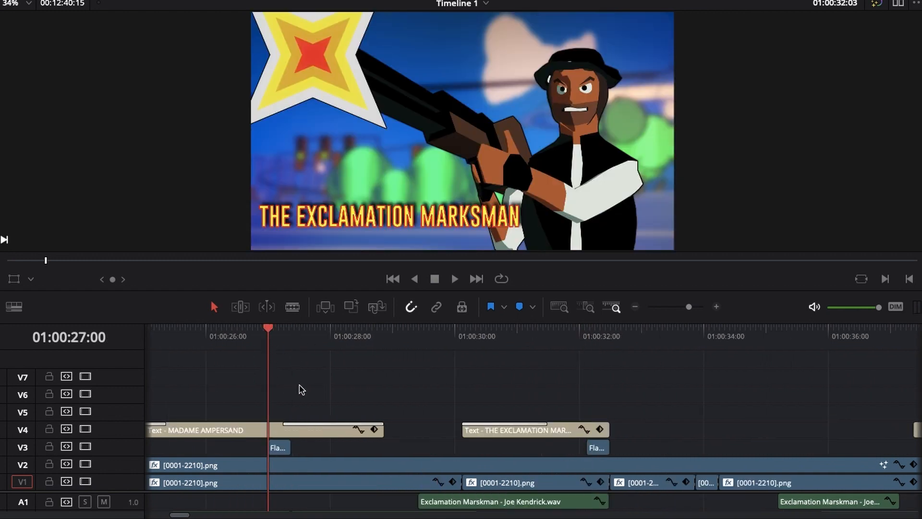
scroll(367, 442, "left", 5)
scroll(176, 515, "left", 6)
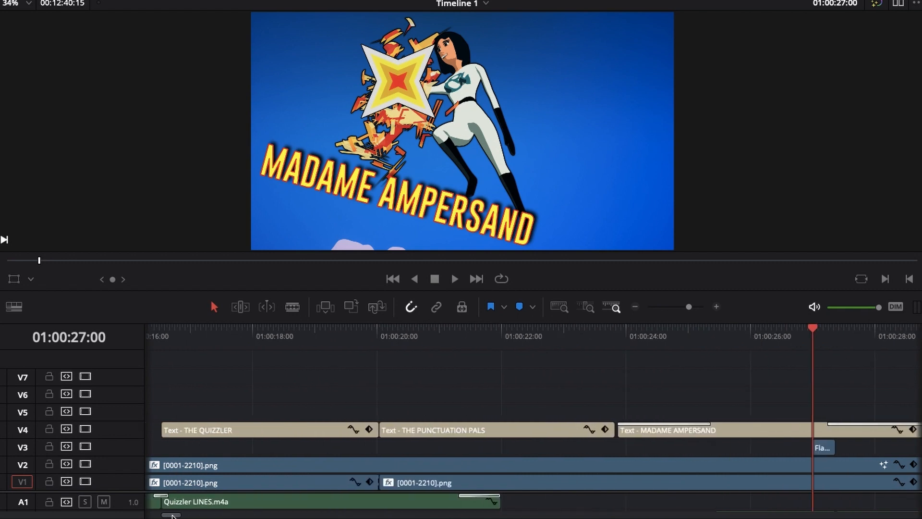
Step: Show the whole timeline and compare the shots at 01:01:11:21, 01:03:21:20, 01:05:36:15 and 01:07:46:16
scroll(173, 515, "down", 6)
scroll(170, 516, "down", 3)
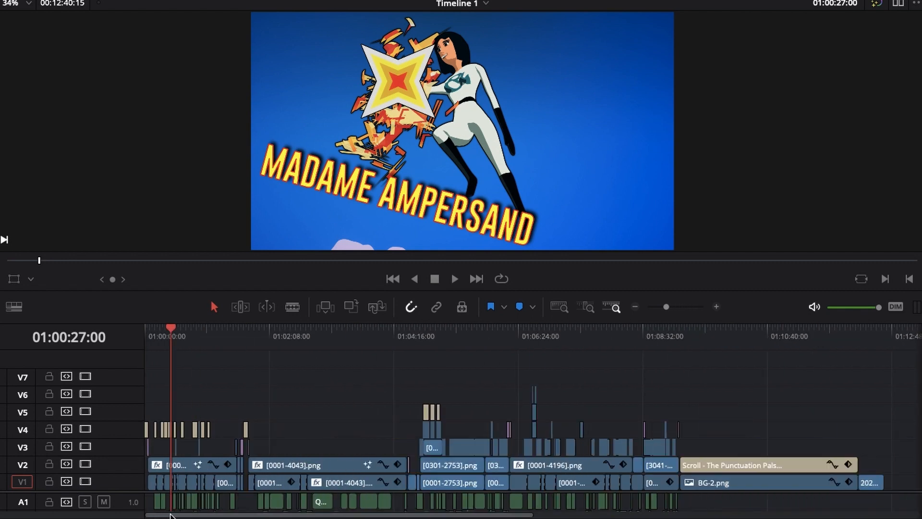
left_click_drag(210, 336, 215, 339)
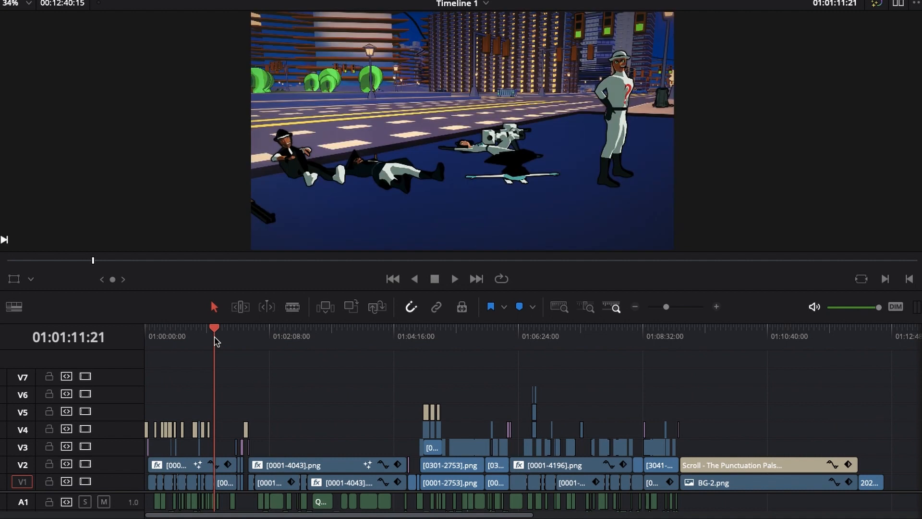
left_click(340, 337)
left_click(470, 340)
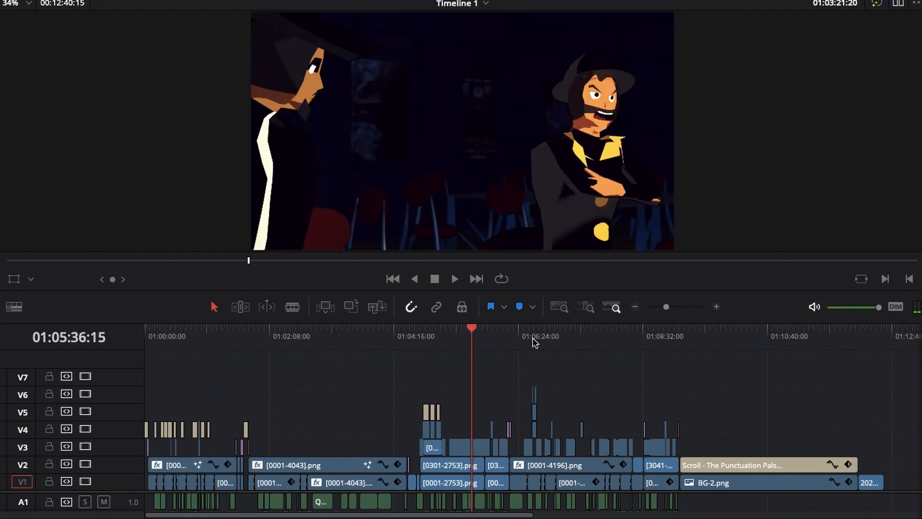
left_click(599, 342)
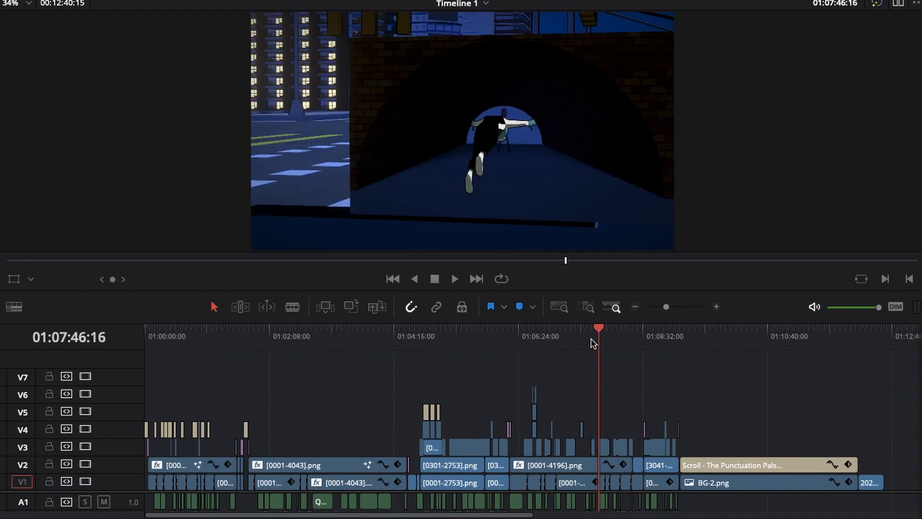
Step: Scrub back from 01:01:10:10 to 01:00:23:21 and view the bar scene at 01:02:08:20 and 01:02:22:14
left_click(212, 338)
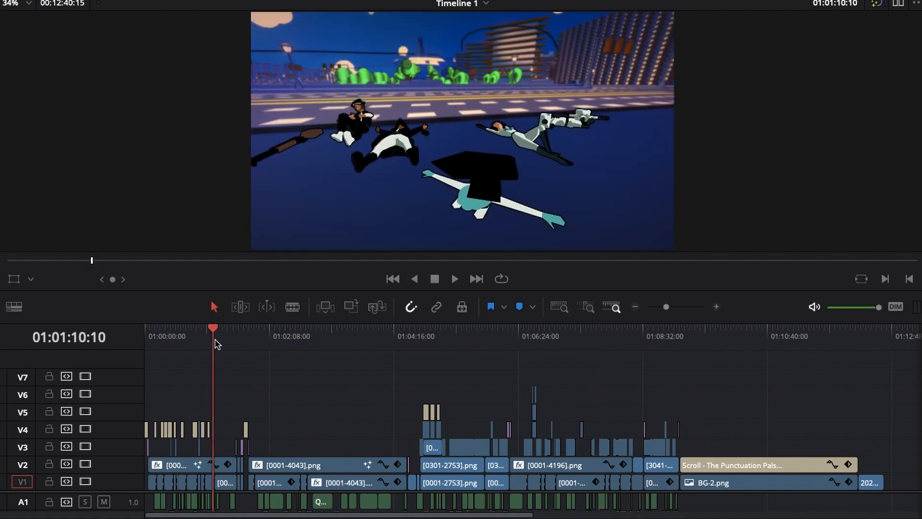
left_click_drag(212, 339, 169, 341)
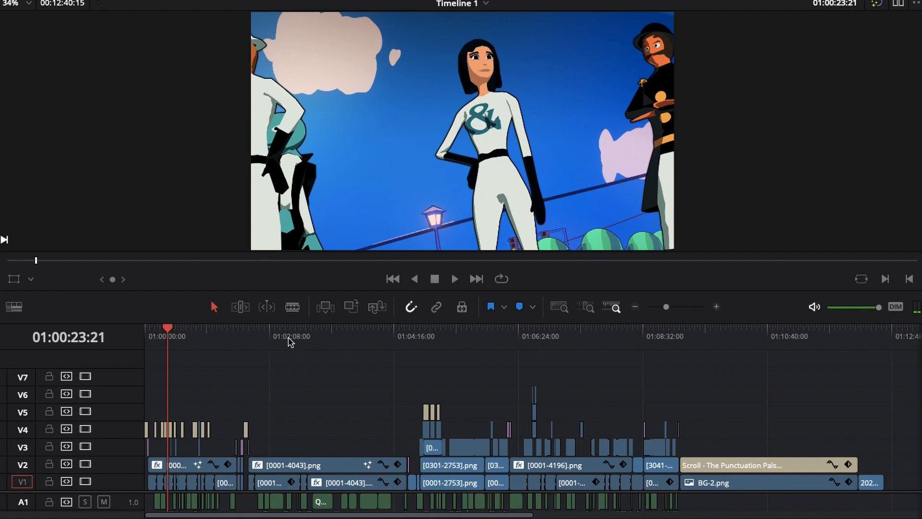
left_click(271, 339)
left_click(283, 339)
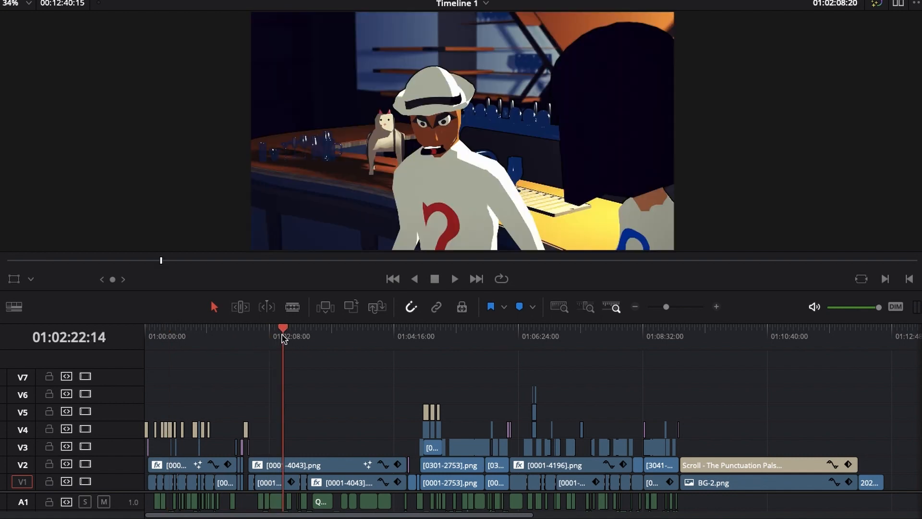
Step: Compare the shots at 01:05:25:06 and 01:08:05:01 with THE PUNCTUATION PALS title shot at 01:00:20:01
left_click(445, 339)
left_click(460, 340)
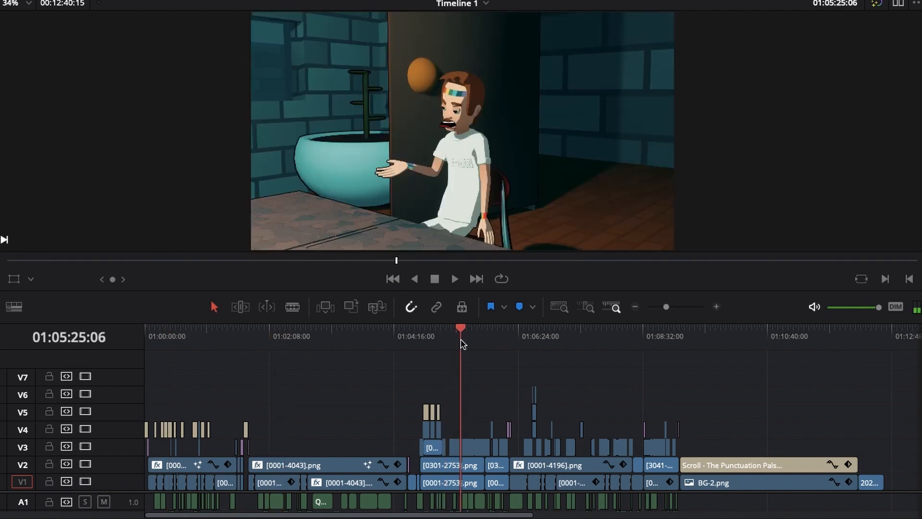
left_click(583, 339)
left_click(617, 341)
left_click(616, 339)
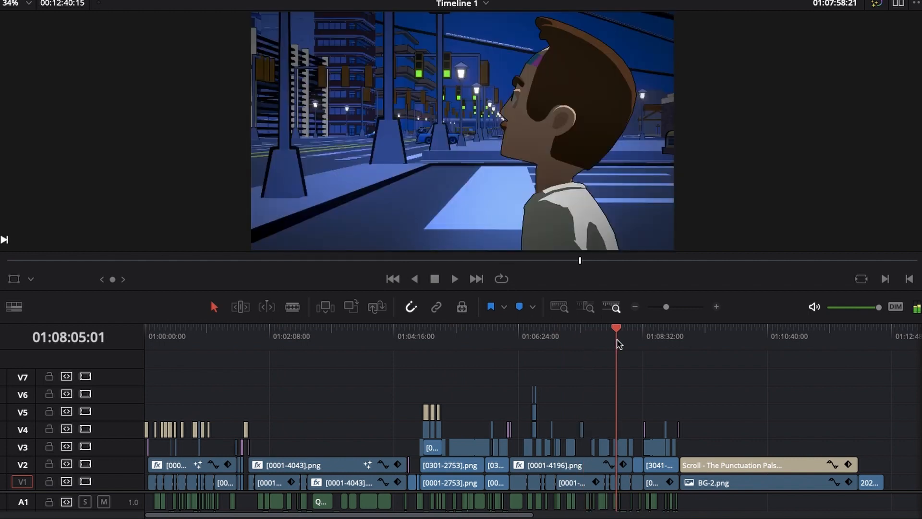
left_click(164, 340)
scroll(164, 340, "up", 6)
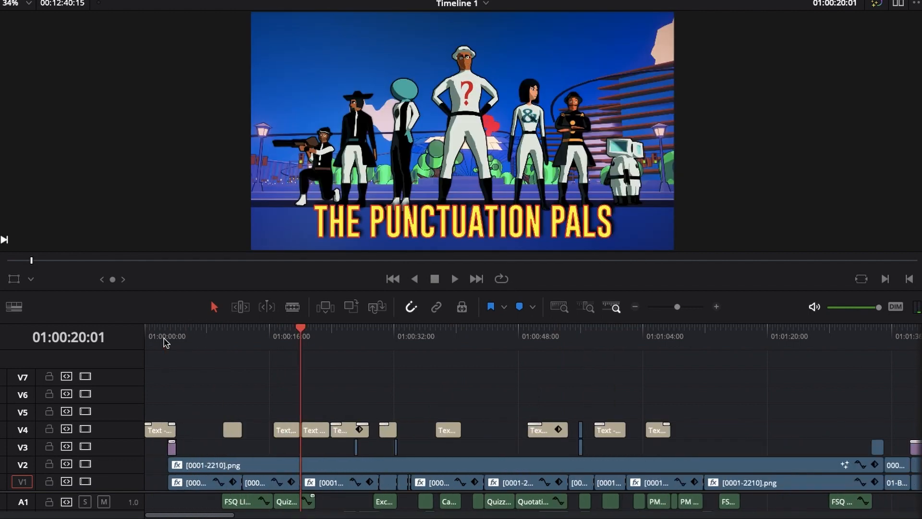
scroll(164, 340, "down", 6)
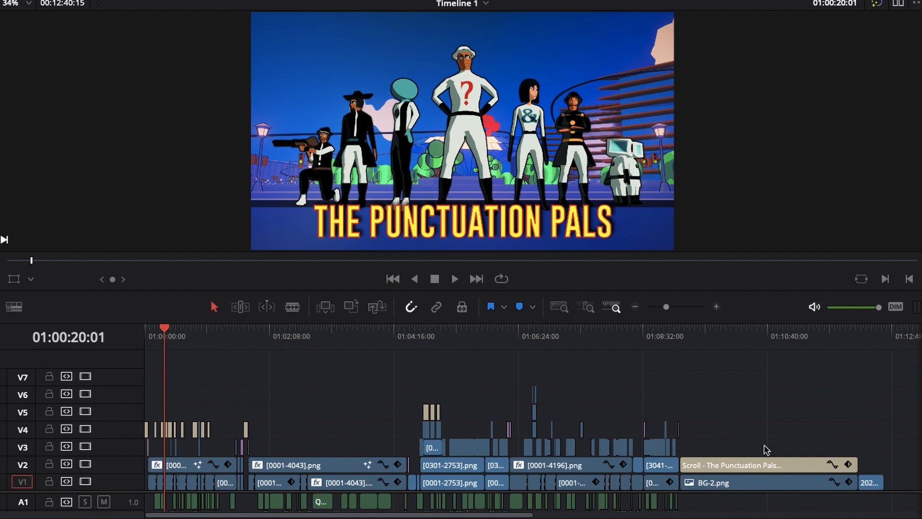
Step: Inspect the flare clips on V3 and V4 over the twins' shot at 01:00:55:23
left_click(199, 337)
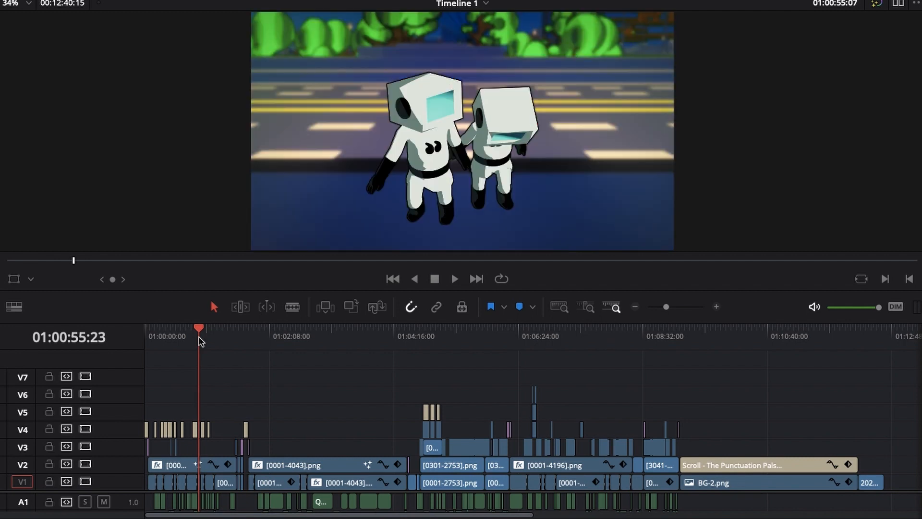
key("ctrl+equal")
key("ctrl+equal")
key("ctrl+equal")
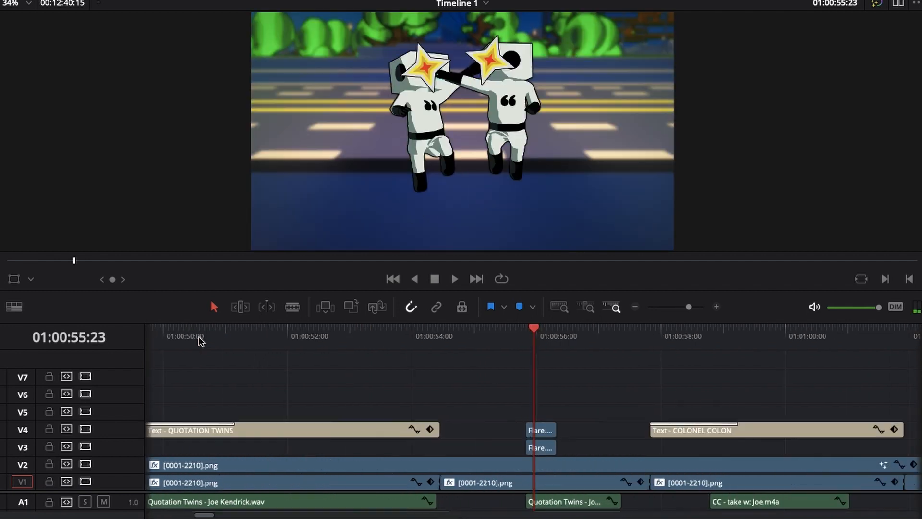
key("ctrl+minus")
key("ctrl+minus")
key("ctrl+minus")
key("ctrl+minus")
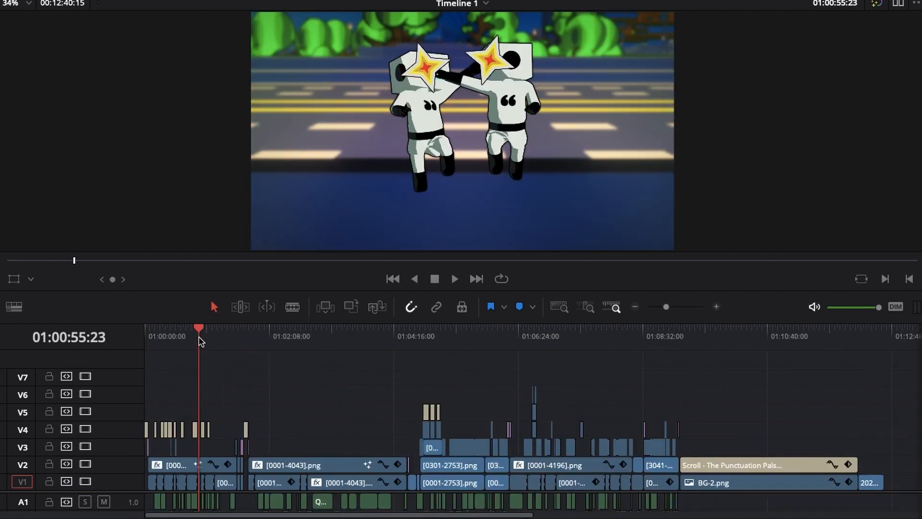
Step: View the FLYING SQUIRREL MAN title at 01:00:11:04, THE QUIZZLER at 01:00:18:06 and THE PUNCTUATION PALS at 01:00:23:03
left_click(171, 339)
key("ctrl+equal")
key("ctrl+equal")
key("ctrl+equal")
key("ctrl+equal")
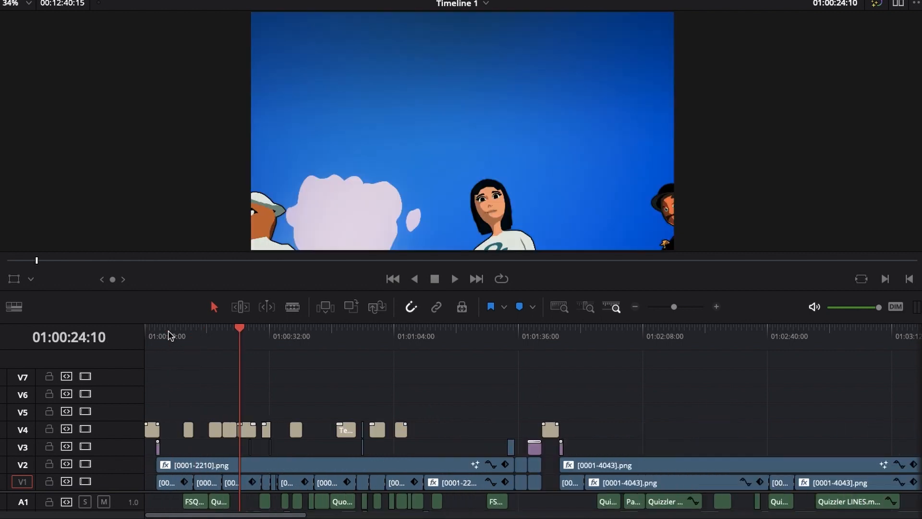
left_click(319, 346)
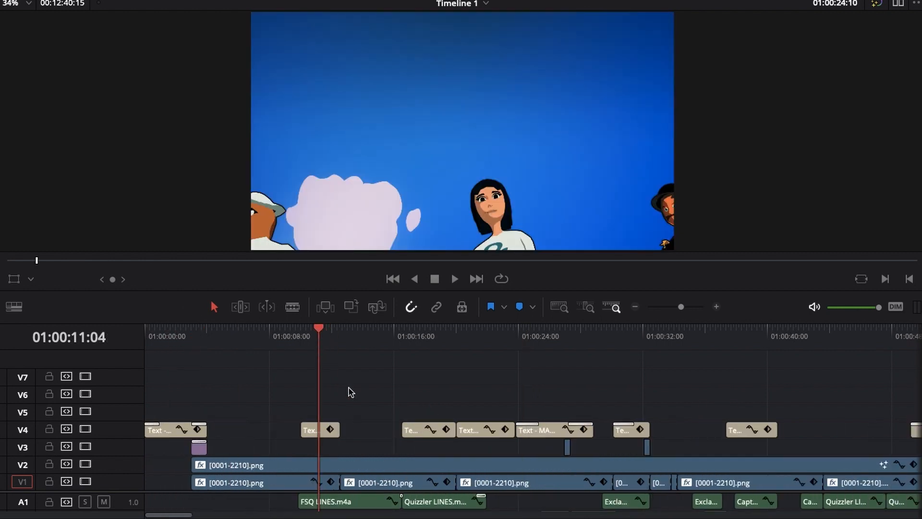
left_click(360, 339)
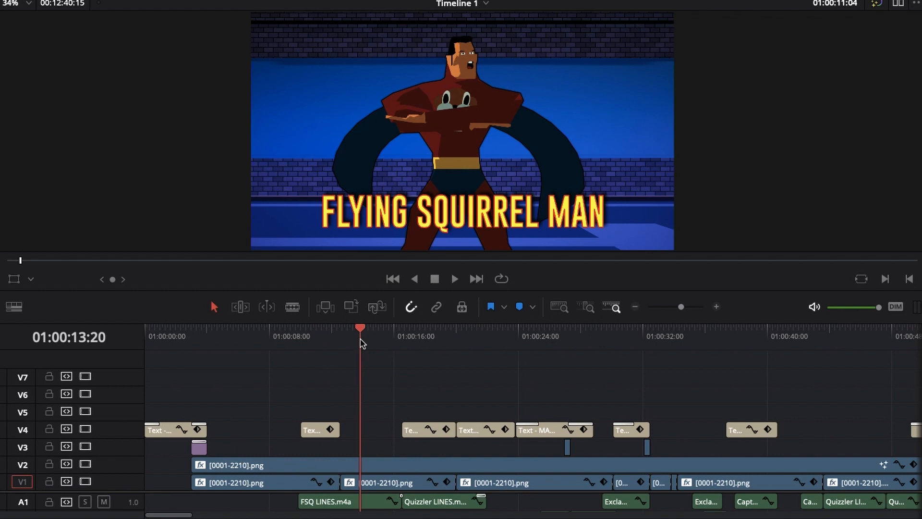
left_click(375, 342)
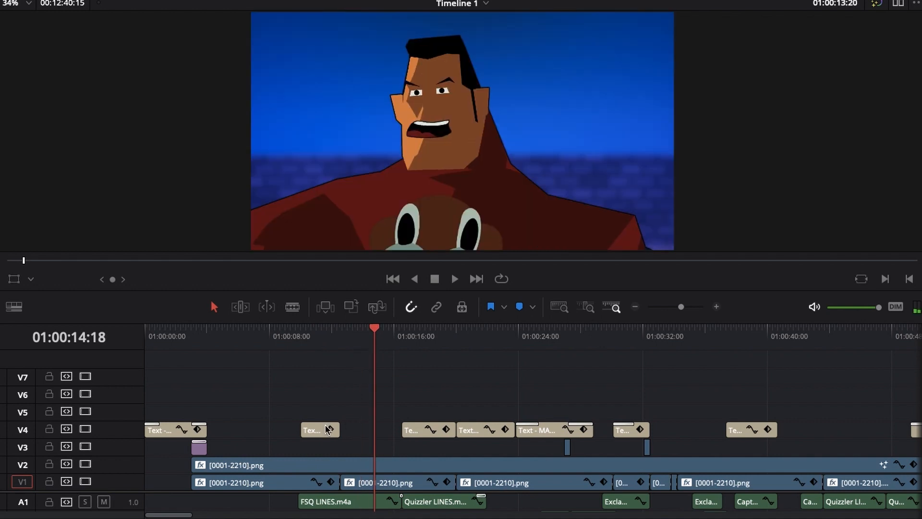
left_click(429, 341)
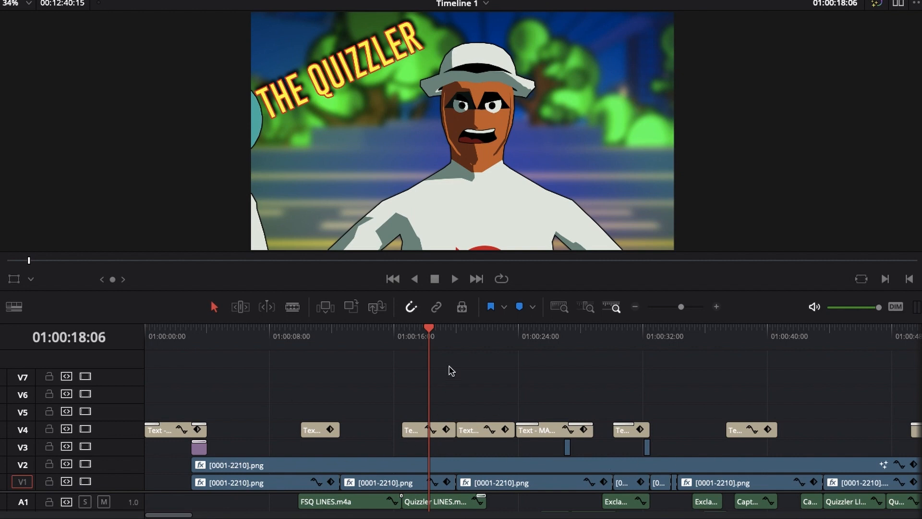
left_click_drag(473, 342, 504, 345)
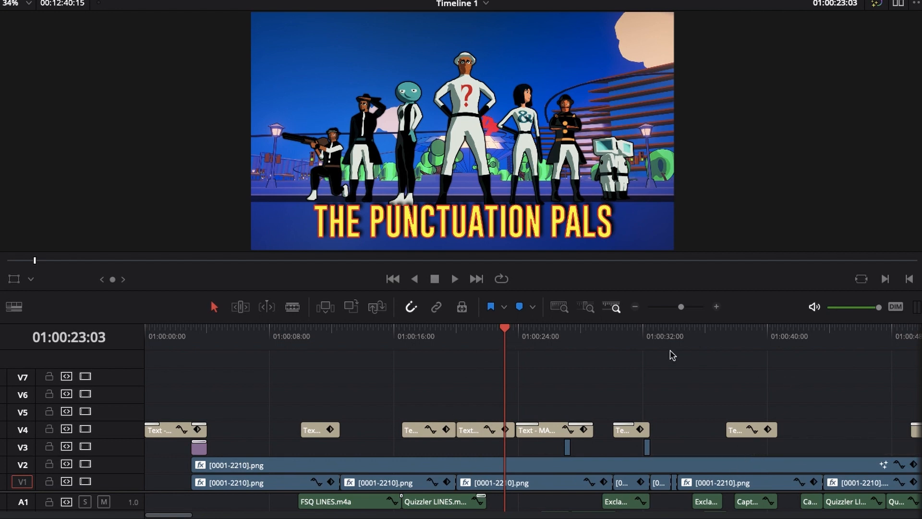
Step: Compare the two backgrounds on either side of the cut between 01:00:43:14 and 01:00:43:15 frame by frame
scroll(597, 387, "right", 5)
scroll(591, 360, "right", 1)
left_click_drag(611, 341, 619, 342)
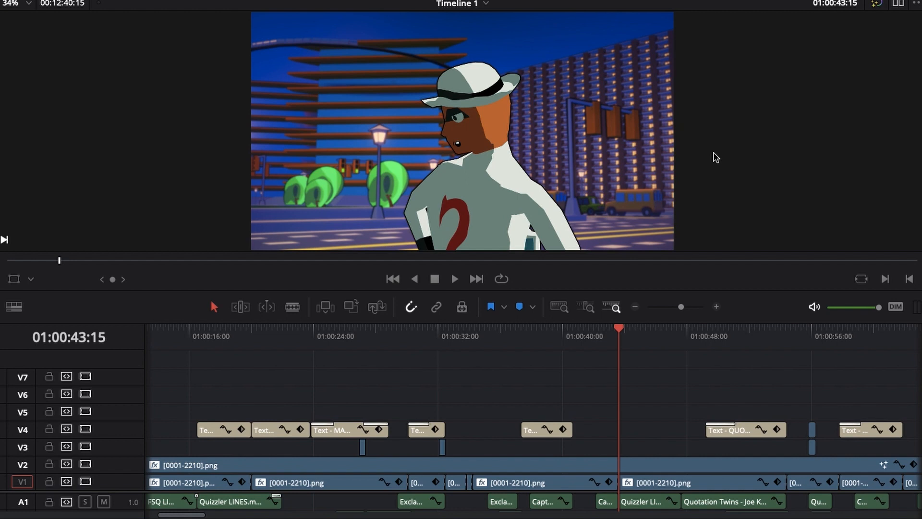
key("Left")
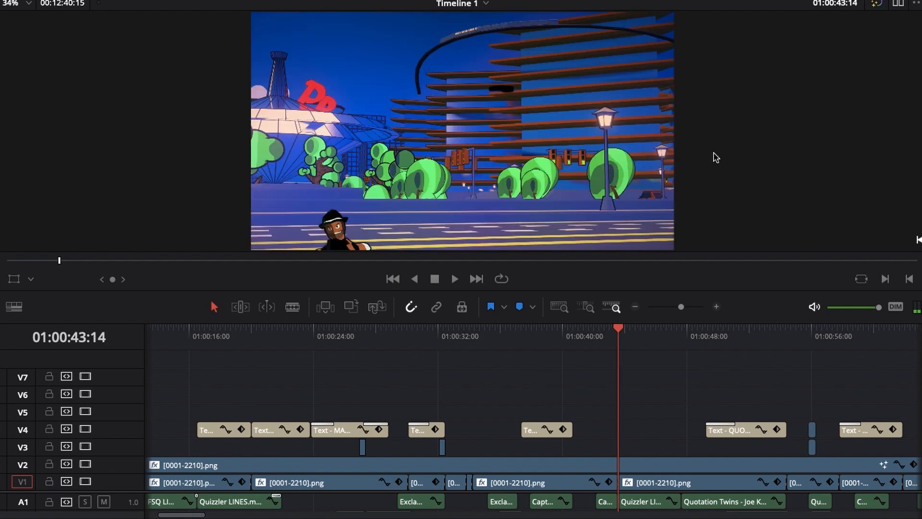
key("Right")
key("Left")
key("Right")
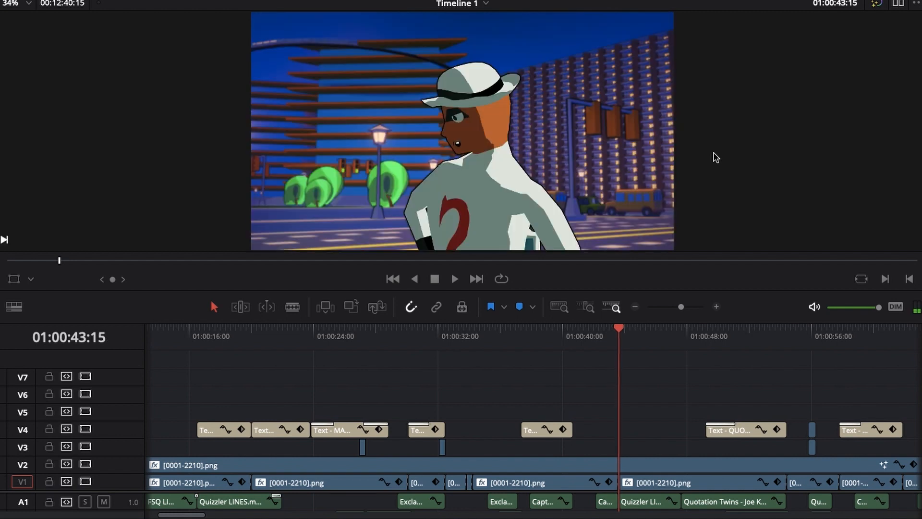
Step: View the shot at 01:00:36:07 and inspect the dense V3 overlay clips around 01:05:52:00
left_click_drag(601, 332, 505, 342)
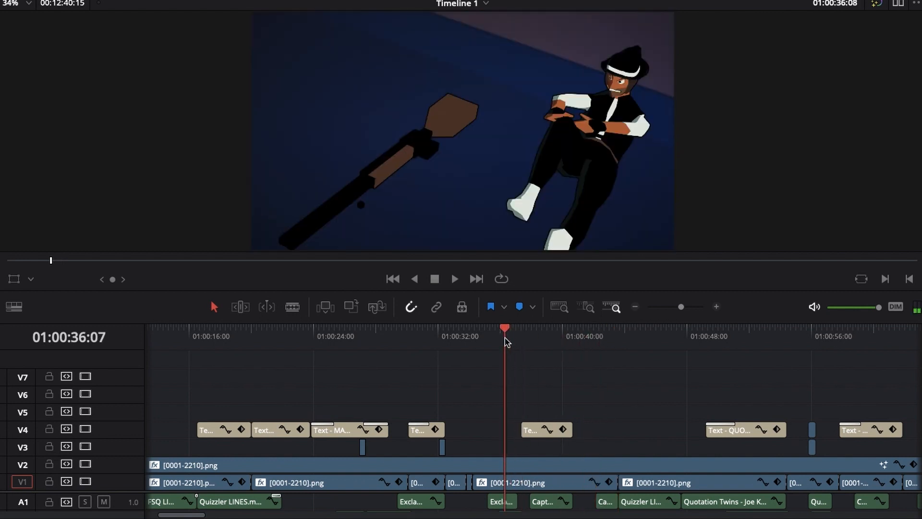
left_click_drag(174, 514, 479, 514)
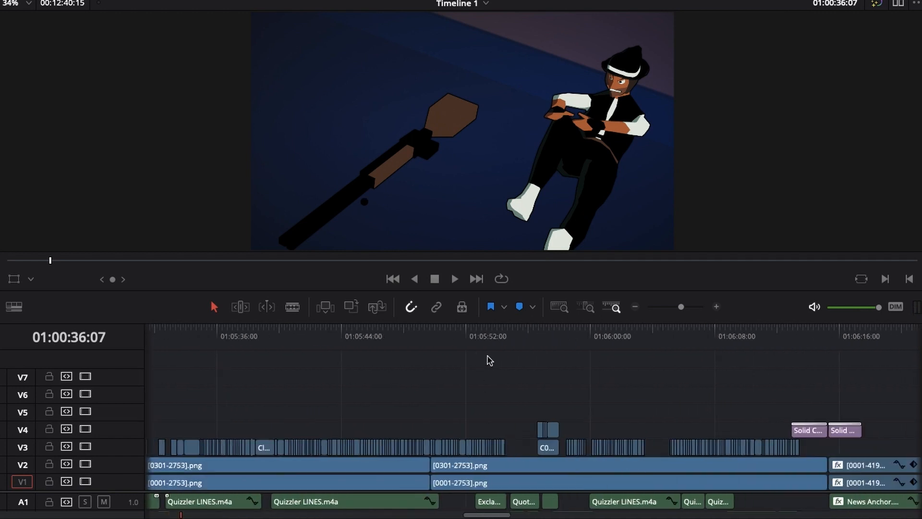
scroll(487, 360, "down", 5)
scroll(487, 361, "up", 1)
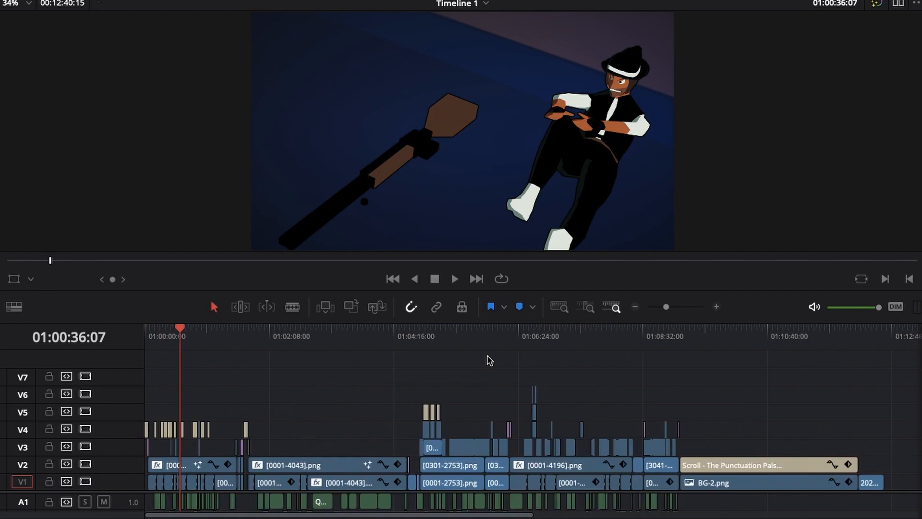
Step: Check the shots at 01:00:47:16 and 01:00:25:11, and park the playhead on the group title at 01:00:23:03
mouse_move(185, 333)
left_mouse_down()
mouse_move(131, 336)
mouse_move(191, 339)
left_mouse_up()
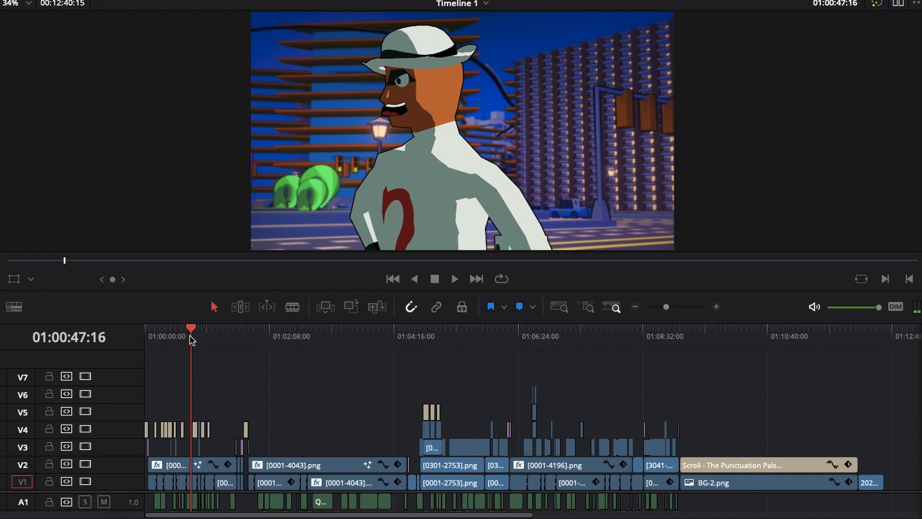
scroll(191, 339, "up", 3)
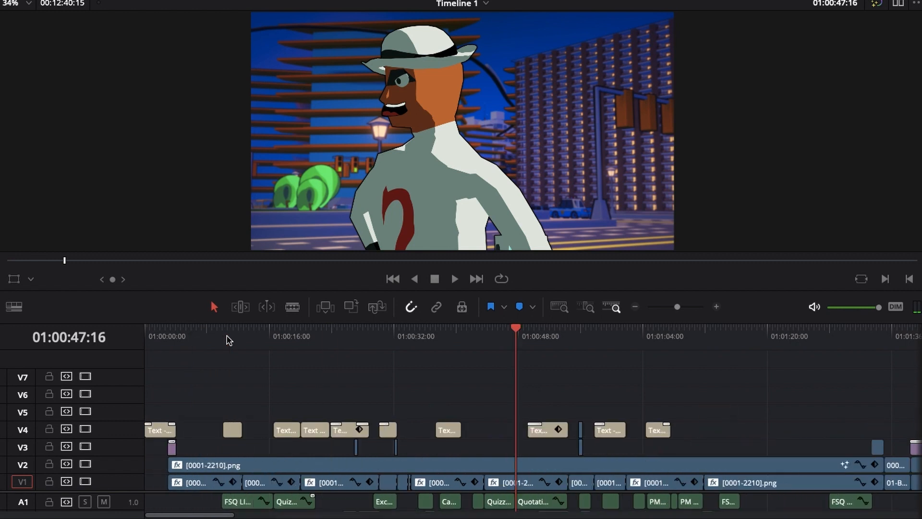
left_click(344, 337)
key("super+equal")
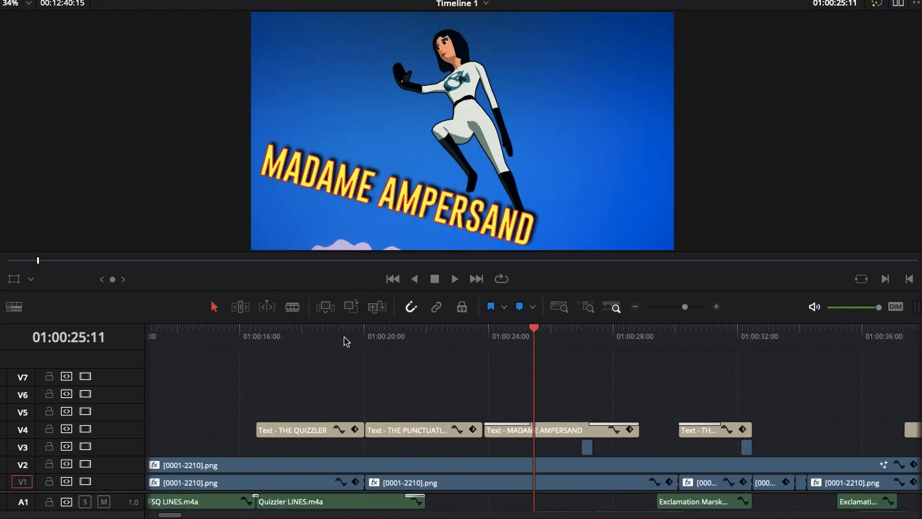
left_click(447, 340)
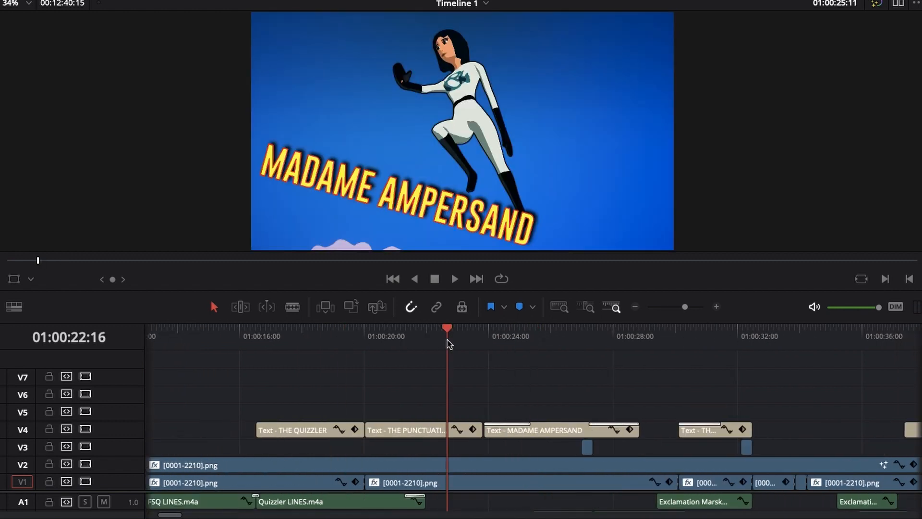
left_click(460, 341)
key("shift+z")
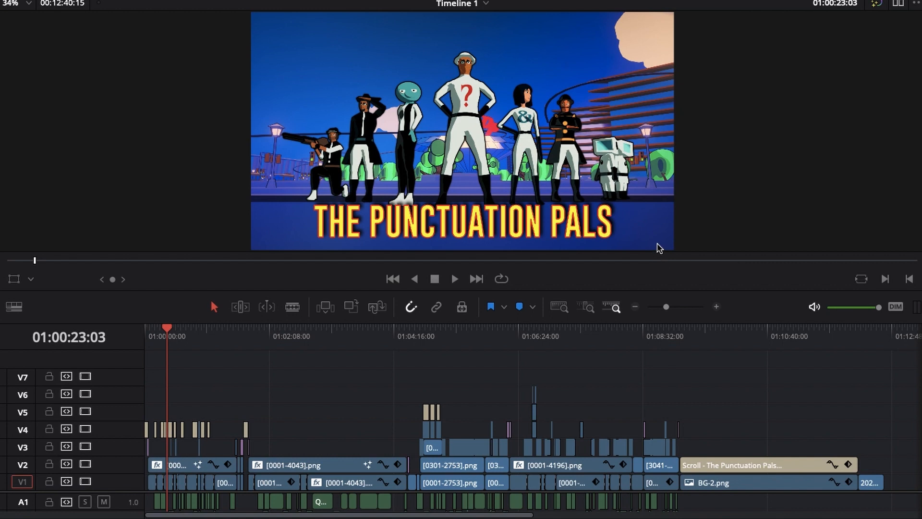
Step: Examine the outlines of the teal-headed character and his neighbours against the background in an enlarged preview
scroll(653, 187, "down", 1)
scroll(653, 187, "up", 1)
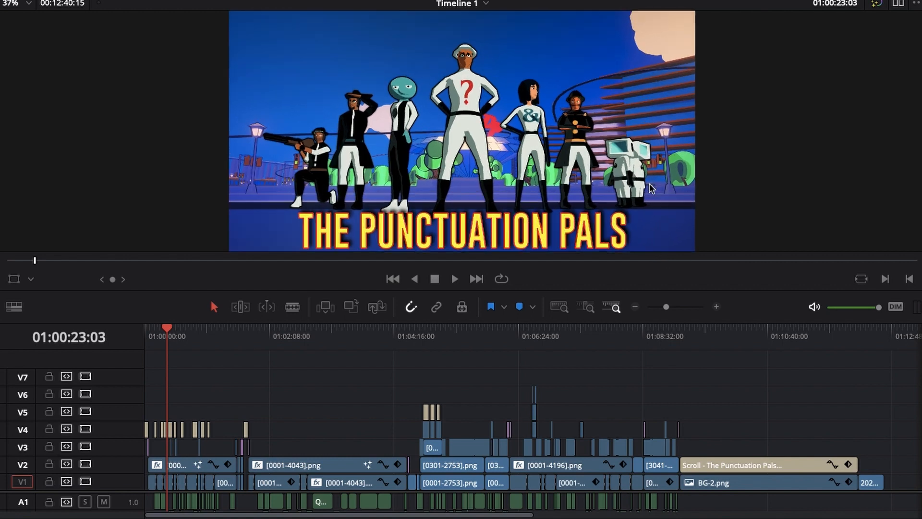
scroll(653, 188, "down", 2)
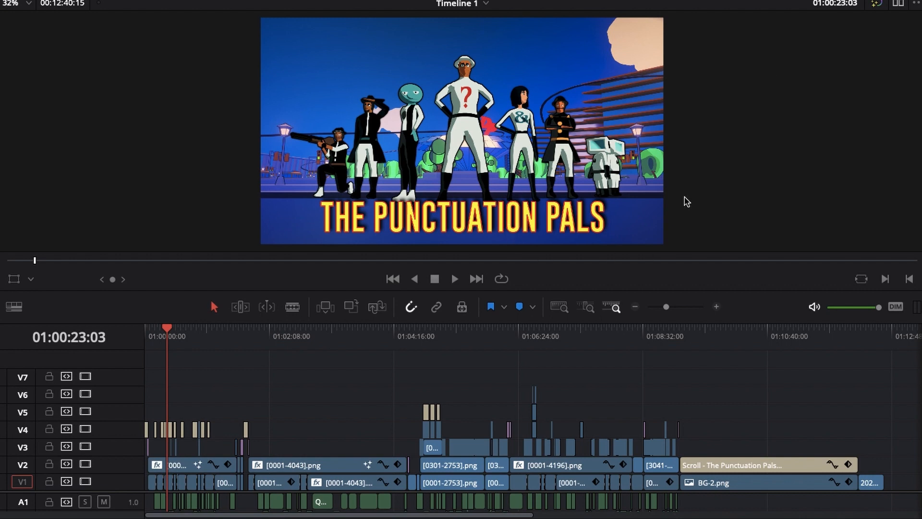
scroll(538, 124, "up", 5)
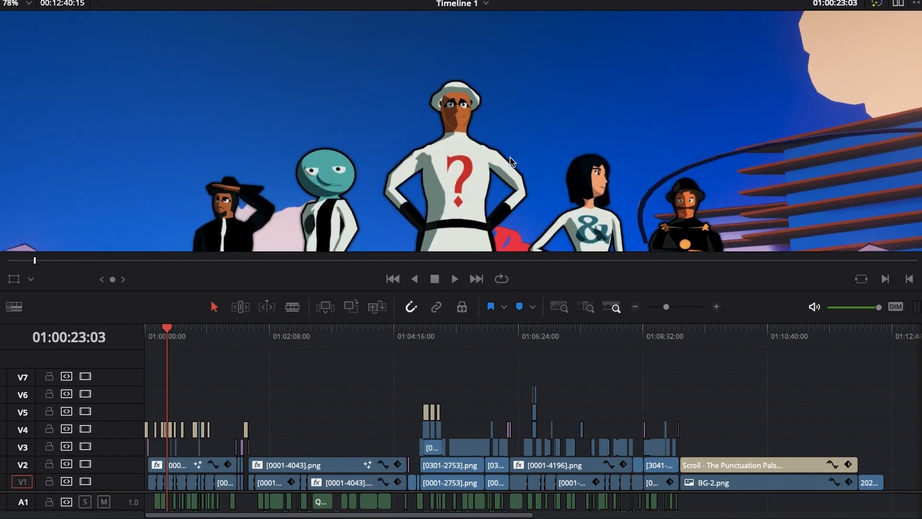
scroll(510, 157, "up", 5)
left_click_drag(326, 235, 552, 108)
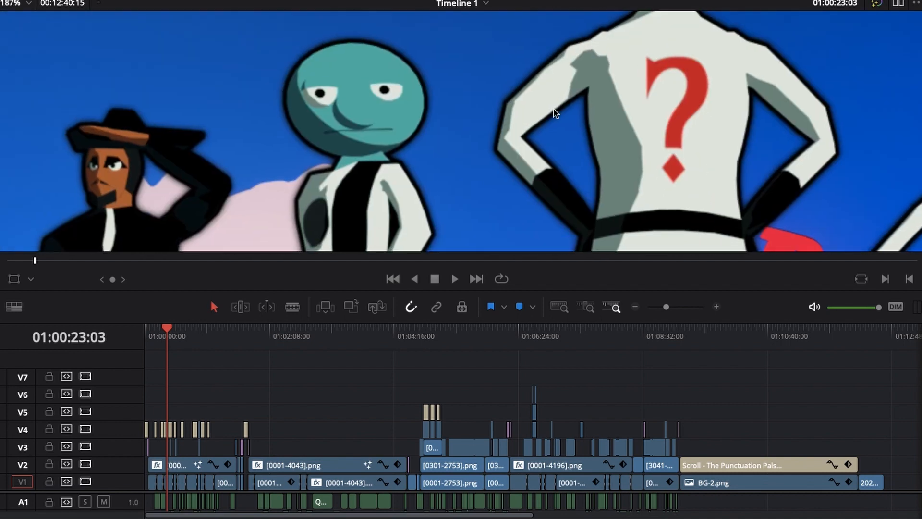
left_click_drag(399, 144, 698, 64)
scroll(700, 67, "down", 4)
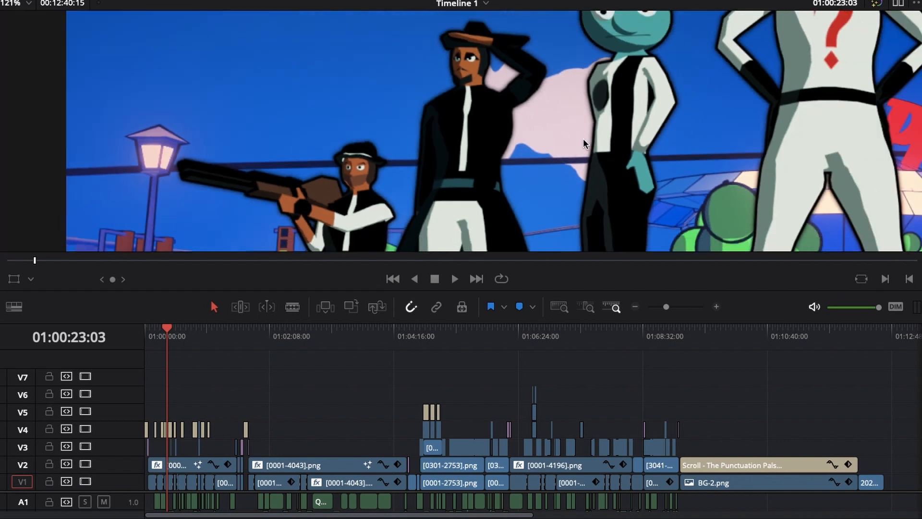
scroll(459, 152, "up", 7)
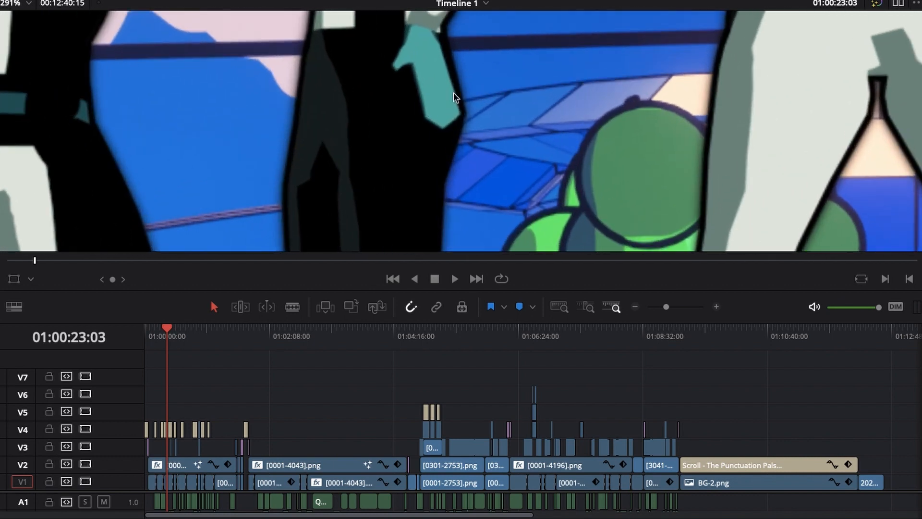
scroll(463, 144, "down", 3)
scroll(463, 150, "up", 1)
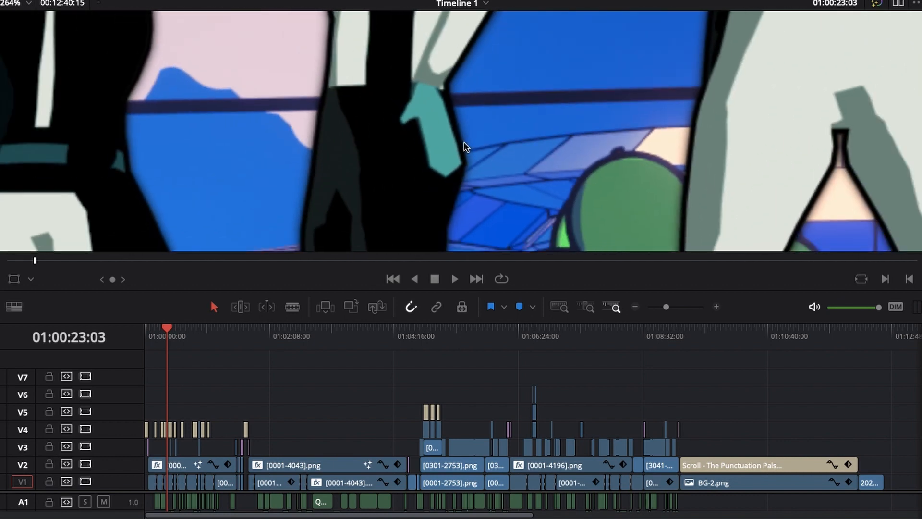
Step: Inspect the two box-headed twins and the street background up close, and return to the full frame
scroll(464, 146, "down", 5)
scroll(482, 191, "up", 2)
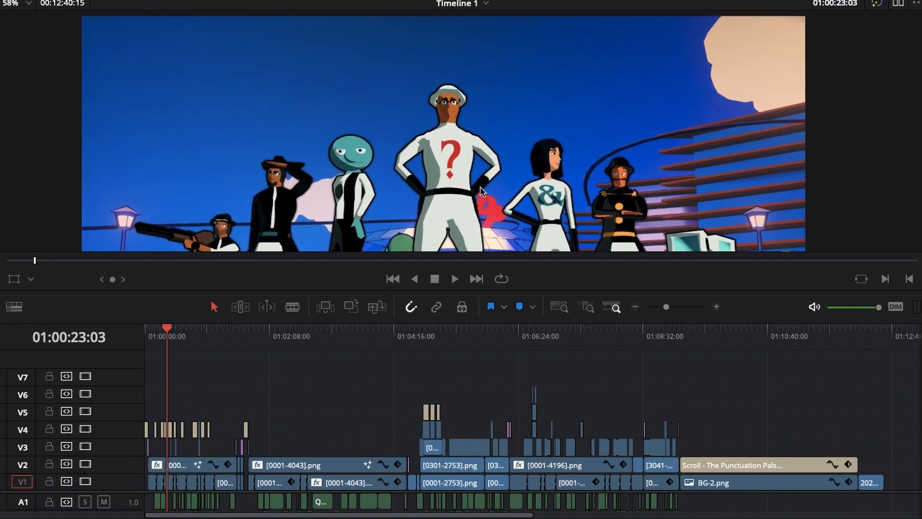
scroll(481, 190, "up", 3)
left_click_drag(759, 196, 415, 48)
left_click_drag(609, 179, 476, 117)
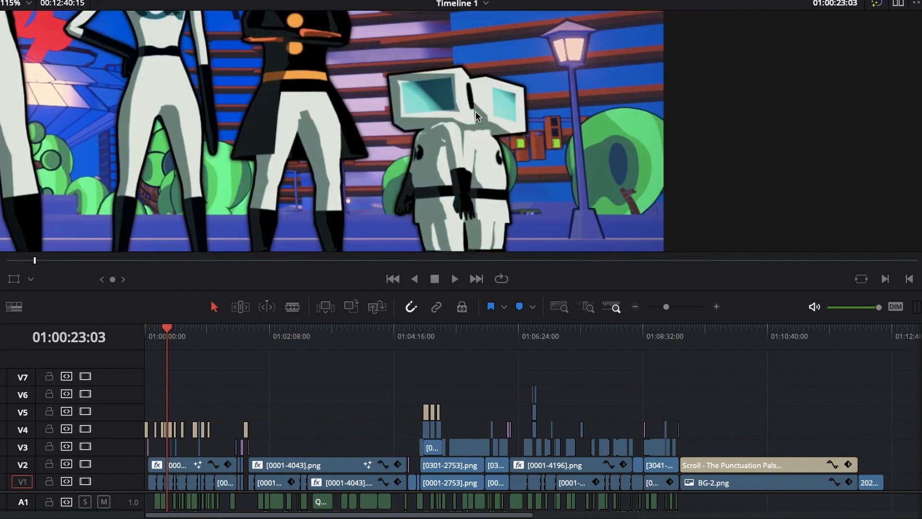
scroll(477, 116, "down", 3)
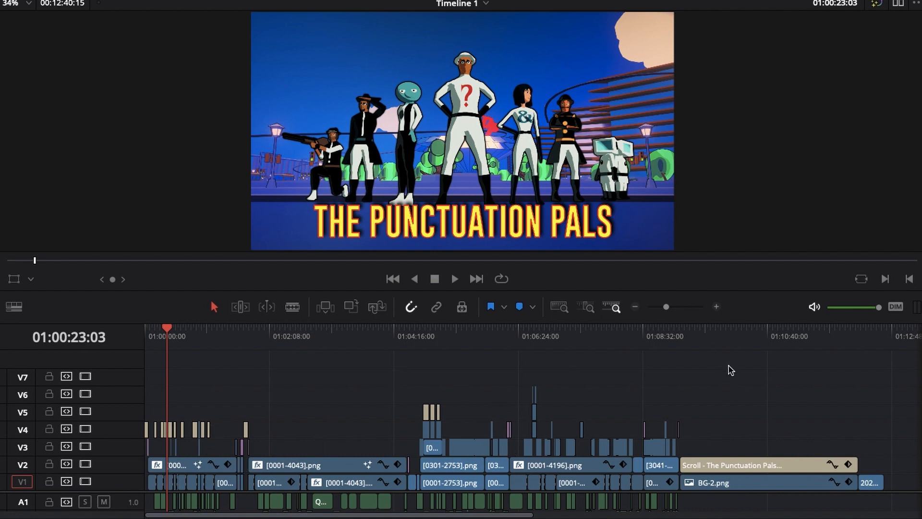
Step: Shrink the preview and enlarge the timeline's audio area to expose tracks A1 to A12
left_click_drag(743, 294, 737, 144)
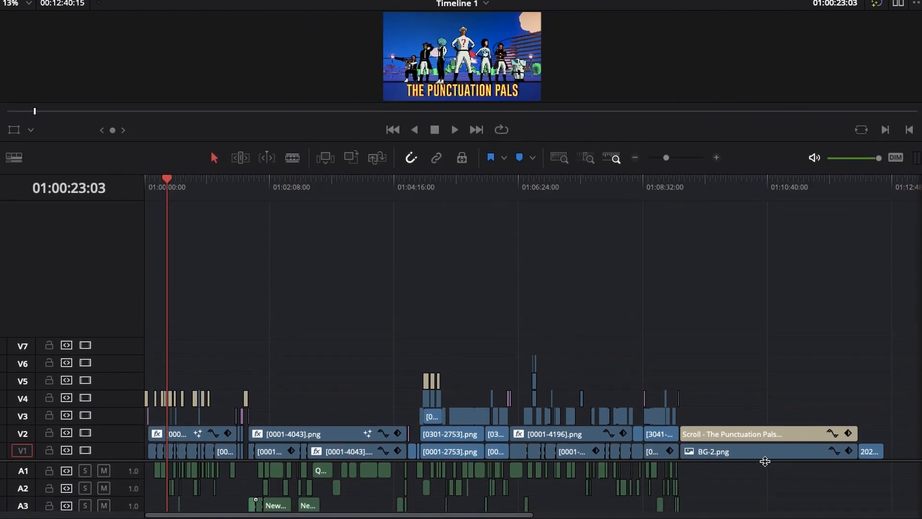
left_click_drag(763, 460, 734, 274)
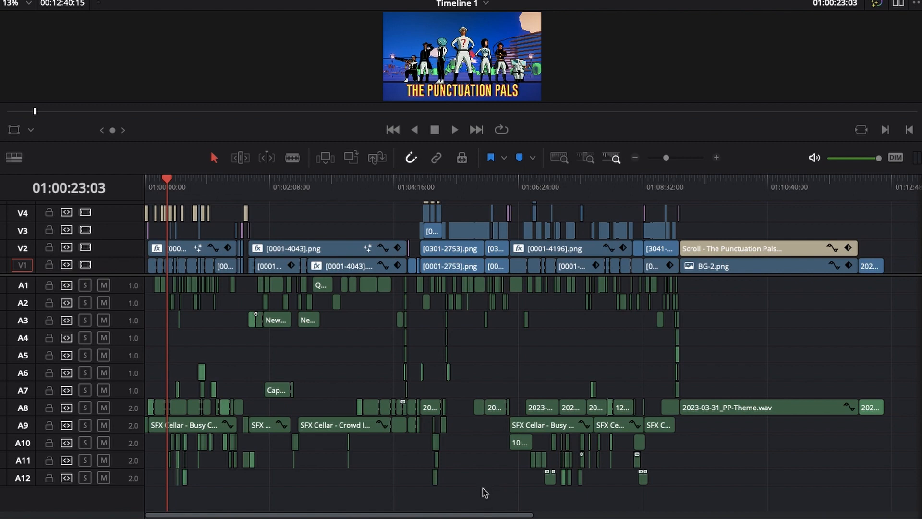
Step: Compare the bar scene shots at 01:02:22:14, 01:02:53:00, 01:03:59:22 and 01:03:45:11 with the meeting-table shot at 01:05:39:11
left_click_drag(274, 188, 277, 185)
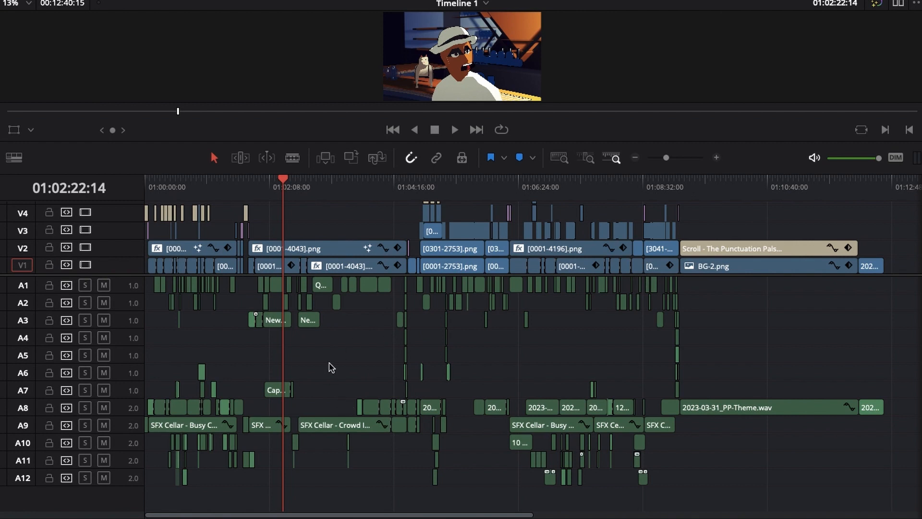
left_click(315, 189)
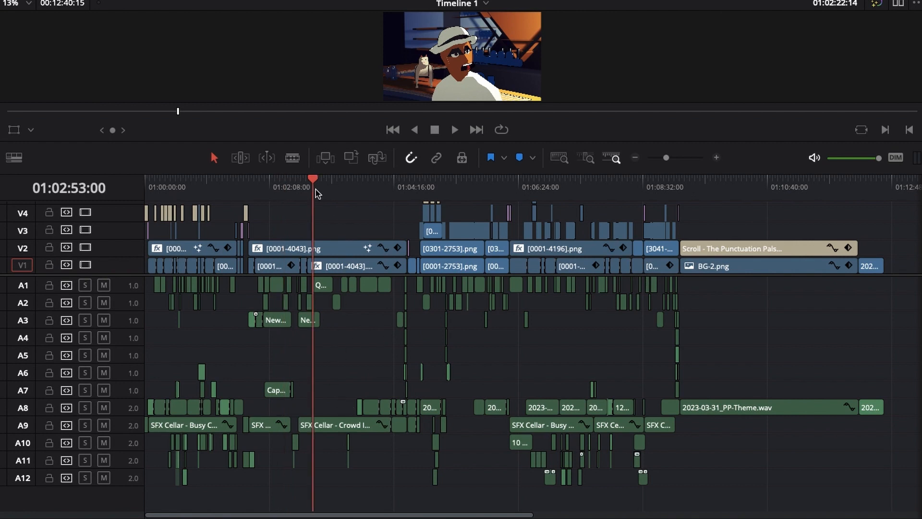
left_click_drag(315, 191, 377, 193)
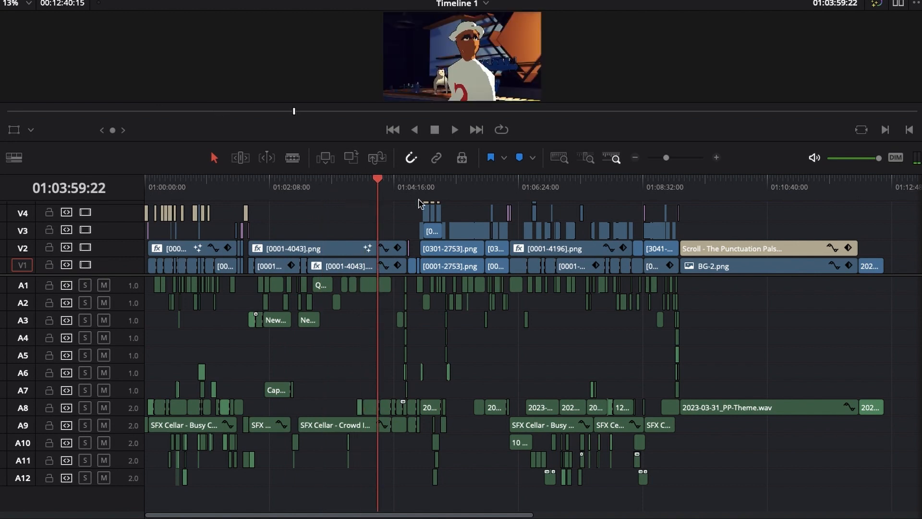
left_click(474, 194)
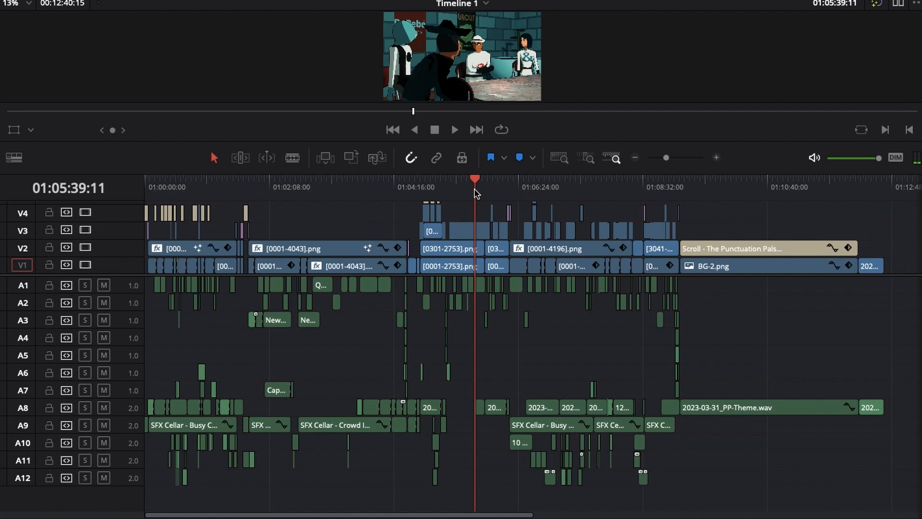
left_click_drag(286, 189, 363, 196)
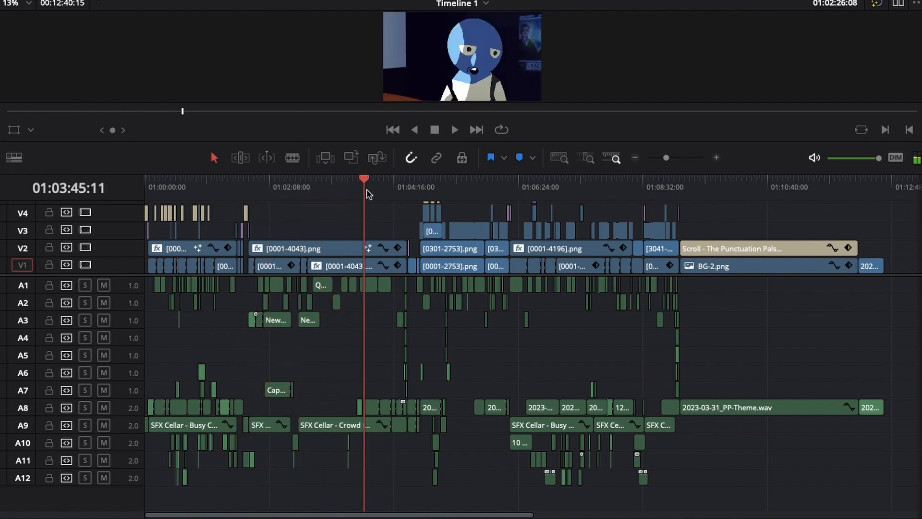
Step: View the street shot at 01:00:43:04 up close and the caped figure's shot at 01:01:20:08
left_click_drag(283, 188, 187, 187)
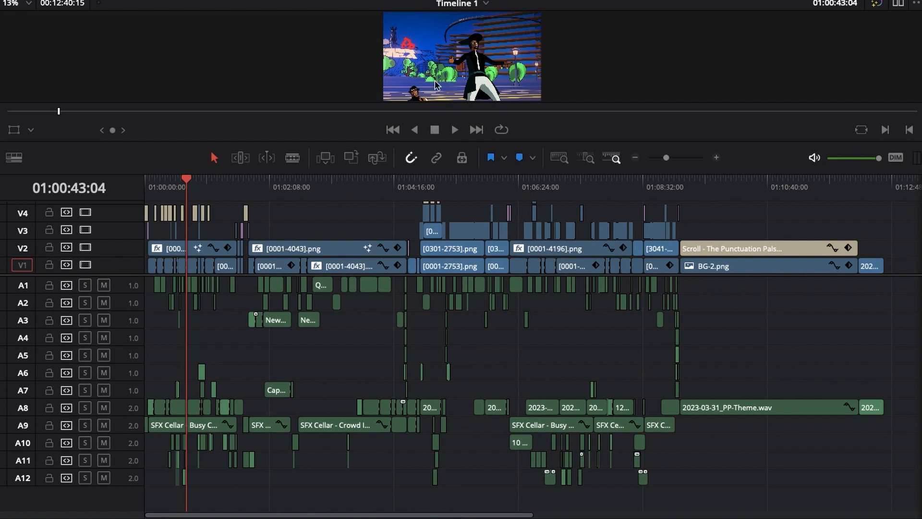
scroll(447, 76, "down", 1)
scroll(446, 76, "up", 1)
left_click_drag(219, 187, 222, 189)
Step: Sample the scenes' shots at 01:02:22:14, 01:03:45:11, 01:05:36:15, 01:06:29:05 and 01:08:27:17
left_click(282, 189)
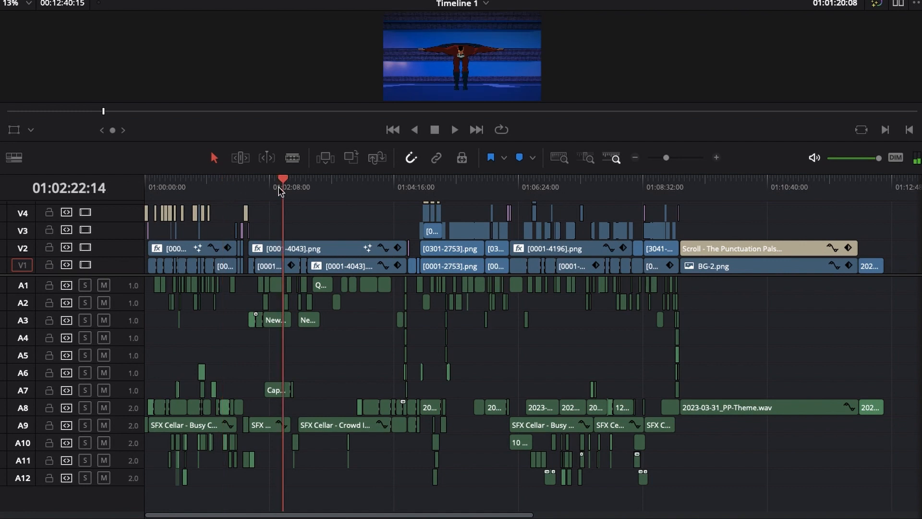
left_click(356, 189)
left_click(363, 192)
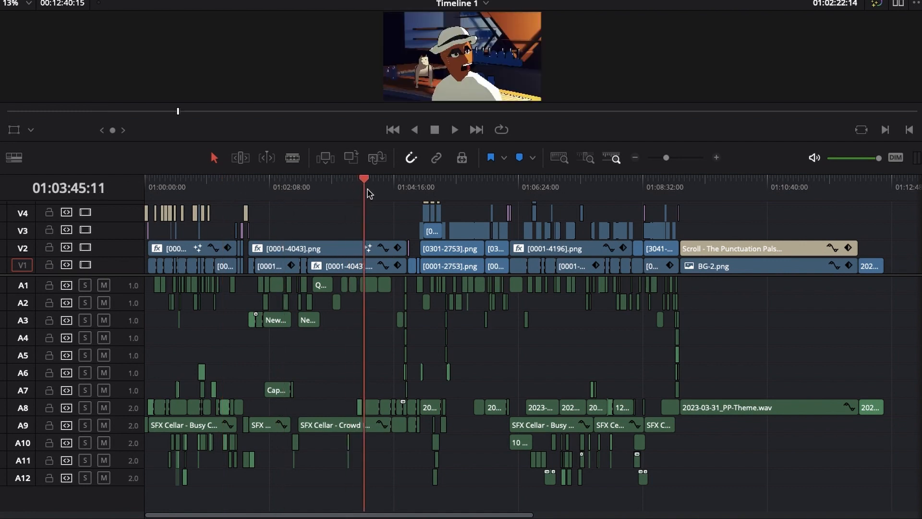
left_click(377, 190)
left_click(473, 190)
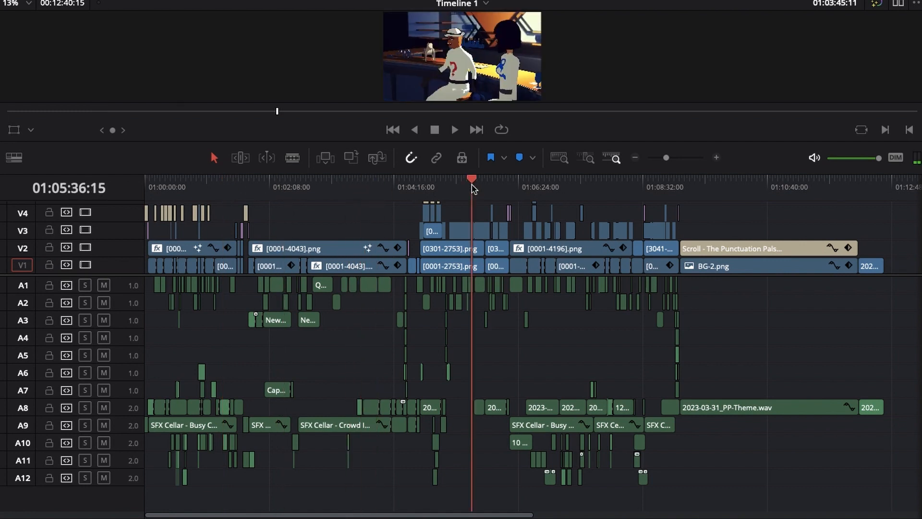
left_click(523, 190)
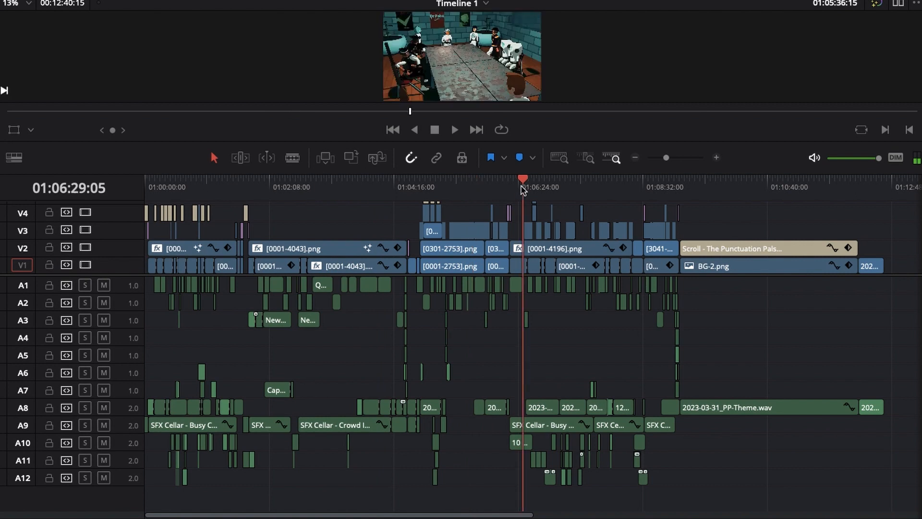
left_click(586, 190)
left_click(613, 189)
left_click(638, 191)
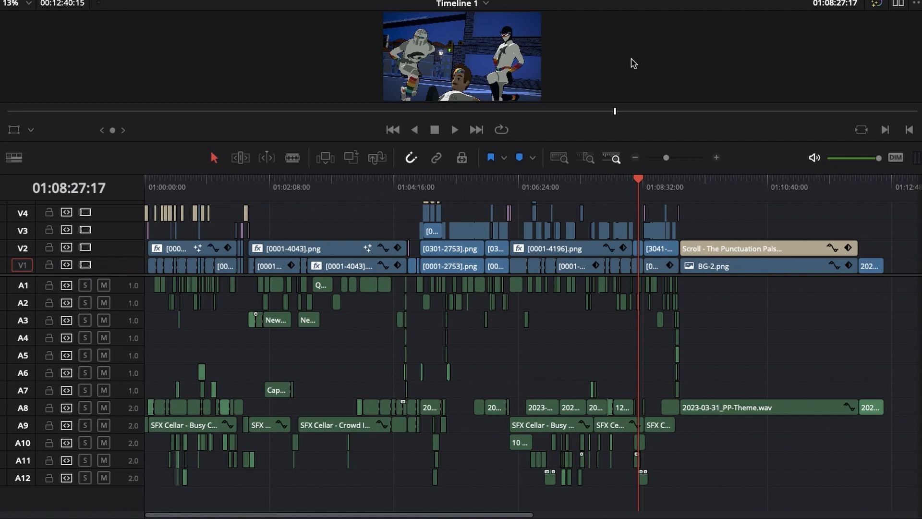
Step: Check the night shot at 01:08:27:17 in the preview and inspect the video layers from V1 to V5
scroll(633, 63, "down", 1)
scroll(632, 64, "up", 1)
scroll(632, 64, "down", 1)
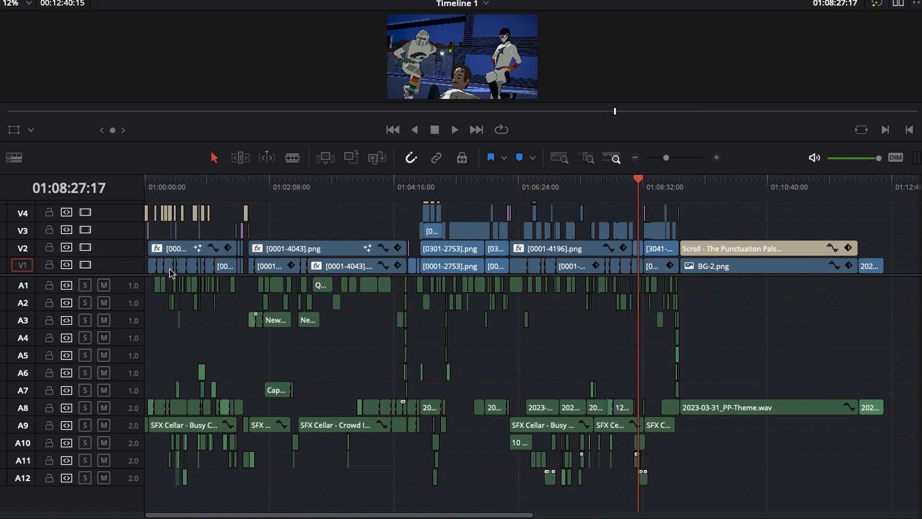
scroll(368, 245, "up", 3)
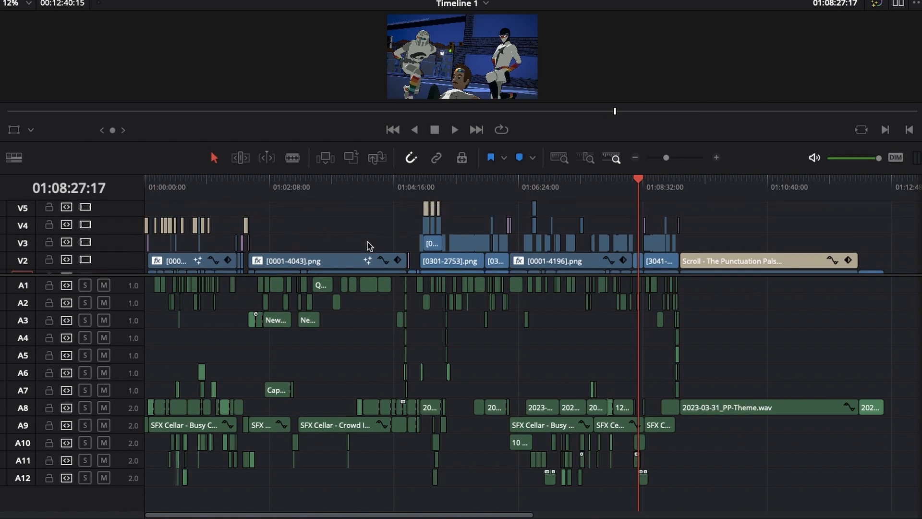
scroll(385, 254, "down", 3)
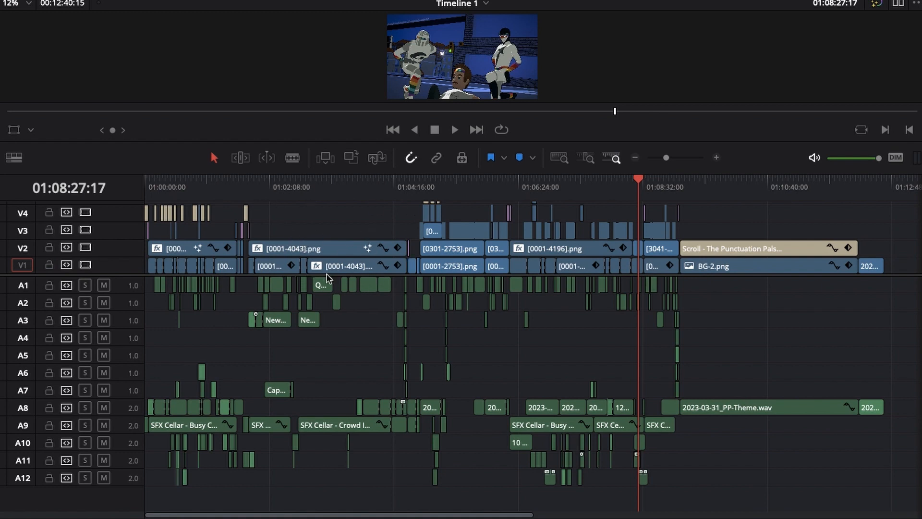
Step: Review the opening scene's shots at 01:01:17:10, 01:00:42:12, 01:00:39:20, 01:00:21:07 and 01:00:16:09
left_click(220, 192)
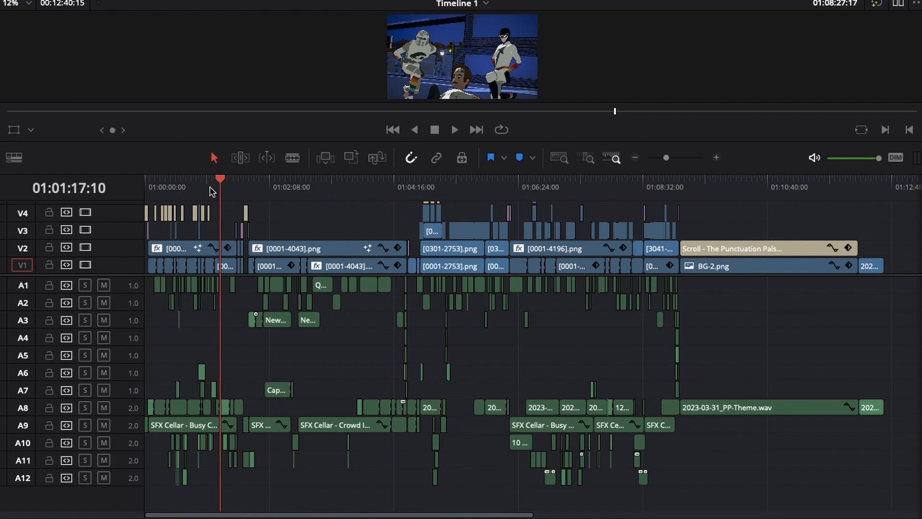
left_click(185, 190)
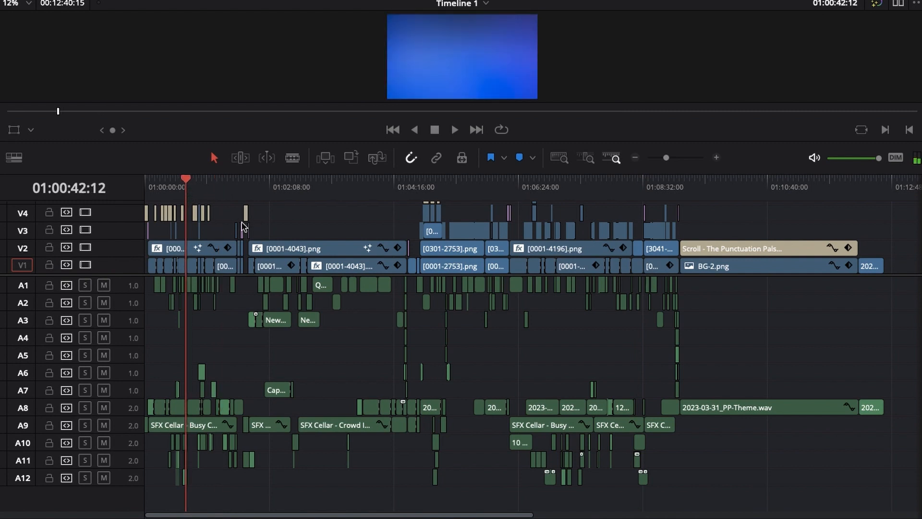
left_click(183, 186)
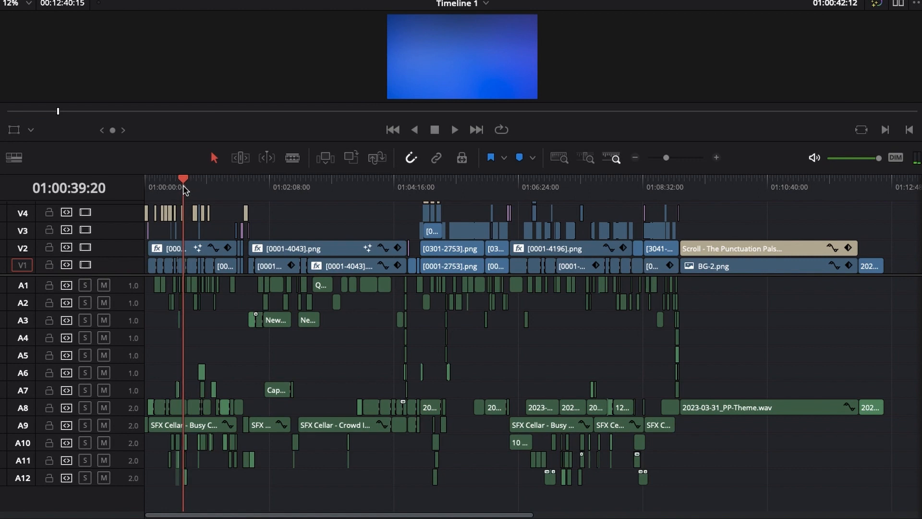
left_click(165, 186)
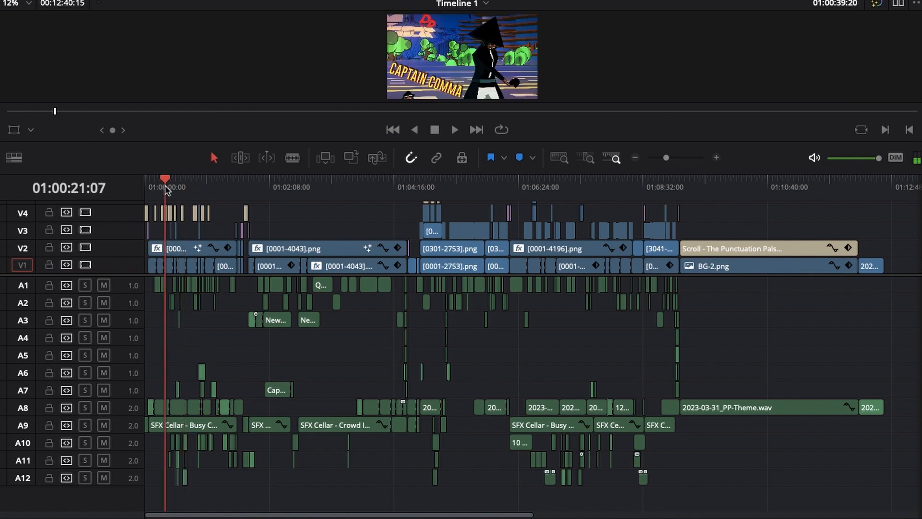
left_click(160, 187)
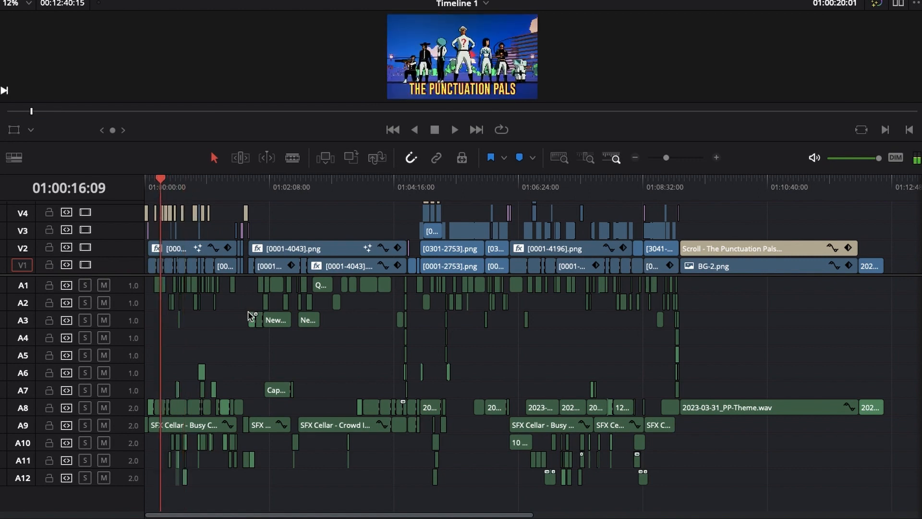
Step: Examine the opening scene's dialogue, music, ambience and sound-effect clips on A1 to A12 around 01:00:16:09 at several magnifications
key("super+equal")
key("super+equal")
key("super+equal")
key("super+equal")
key("super+minus")
key("super+minus")
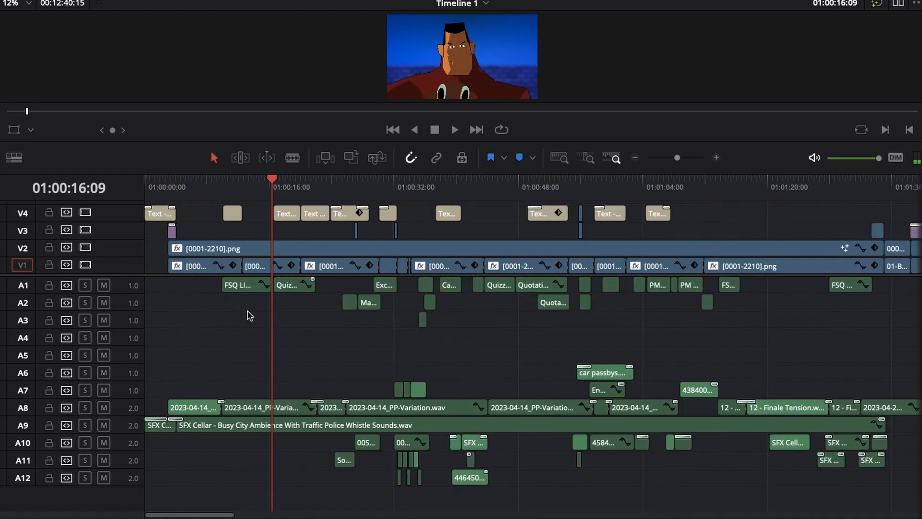
key("super+minus")
key("super+minus")
key("super+equal")
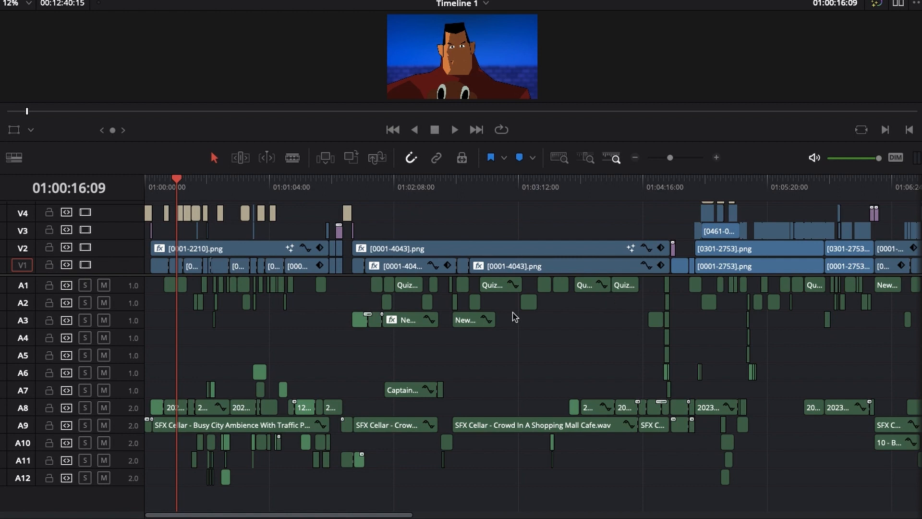
Step: Park the playhead at 01:02:15:15 in the bar scene and open the settings of the News Anchor.m4a clip under it on A3
left_click(408, 190)
key("super+equal")
key("super+equal")
key("super+equal")
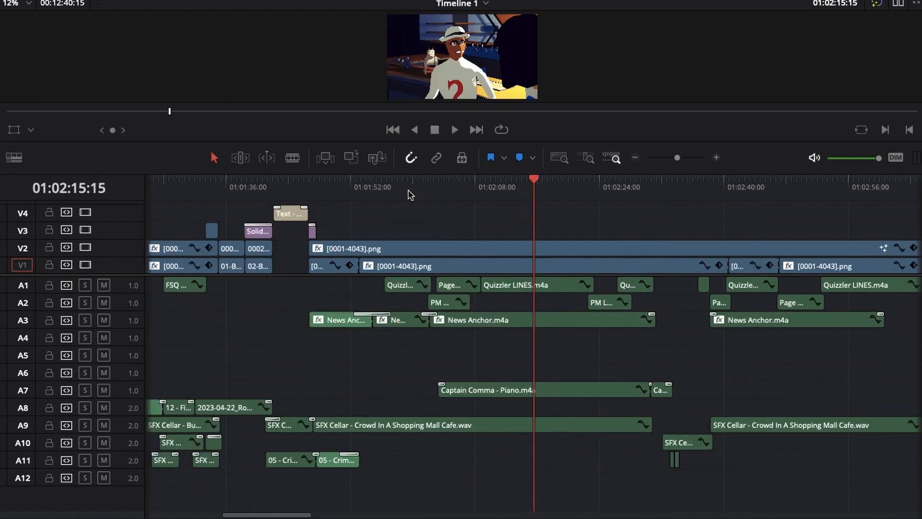
key("super+minus")
left_click(565, 318)
left_click(852, 2)
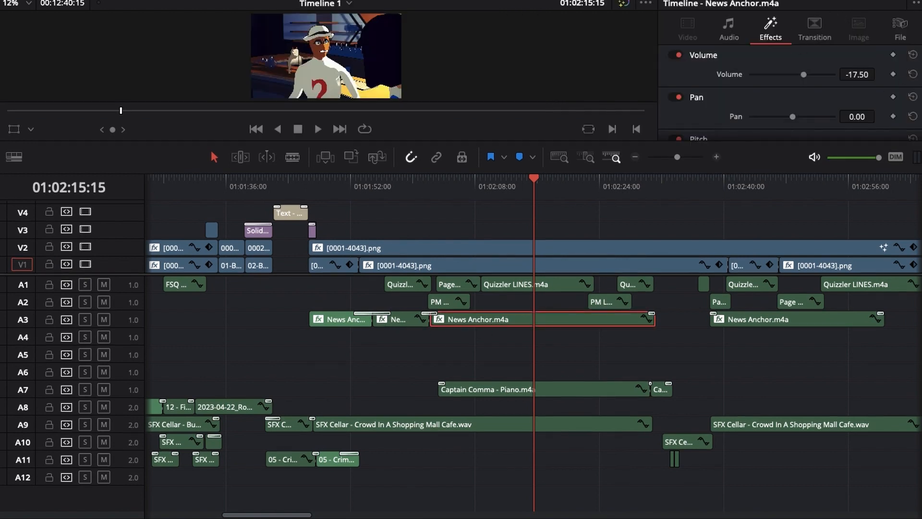
Step: Examine the News Anchor clip's volume and pan settings and its equalizer curve with the Band 4 high-frequency cut
scroll(790, 96, "down", 10)
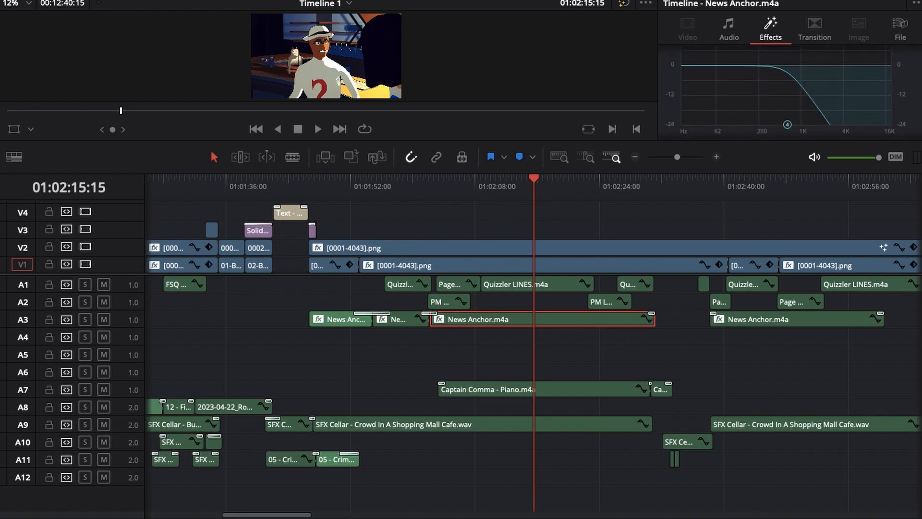
scroll(787, 94, "up", 1)
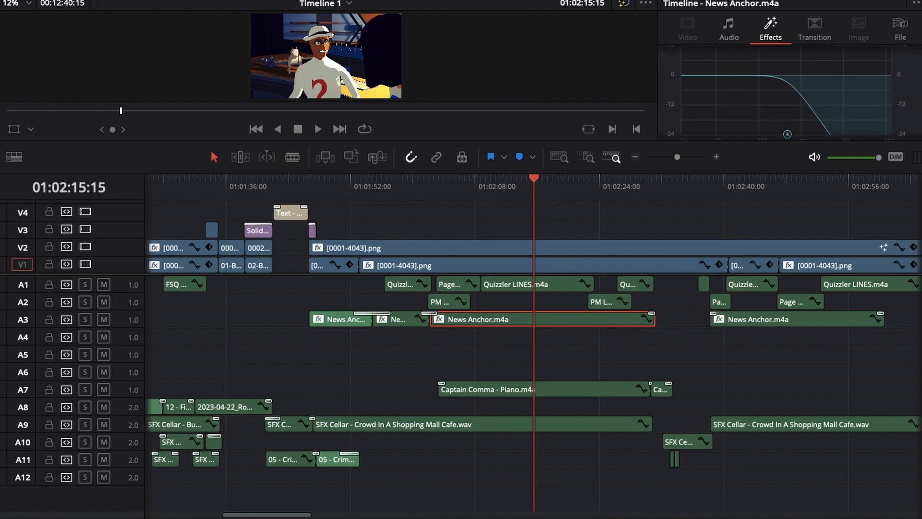
scroll(787, 94, "down", 3)
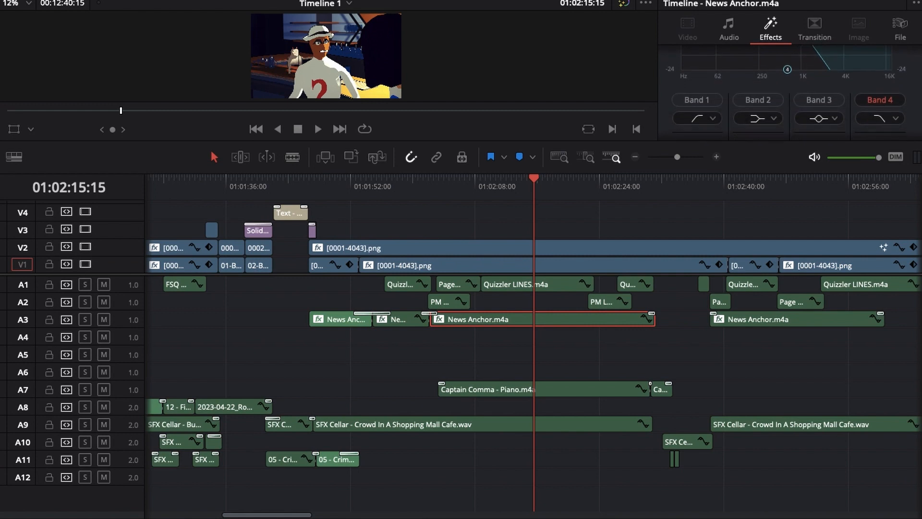
scroll(787, 93, "down", 4)
scroll(918, 98, "up", 6)
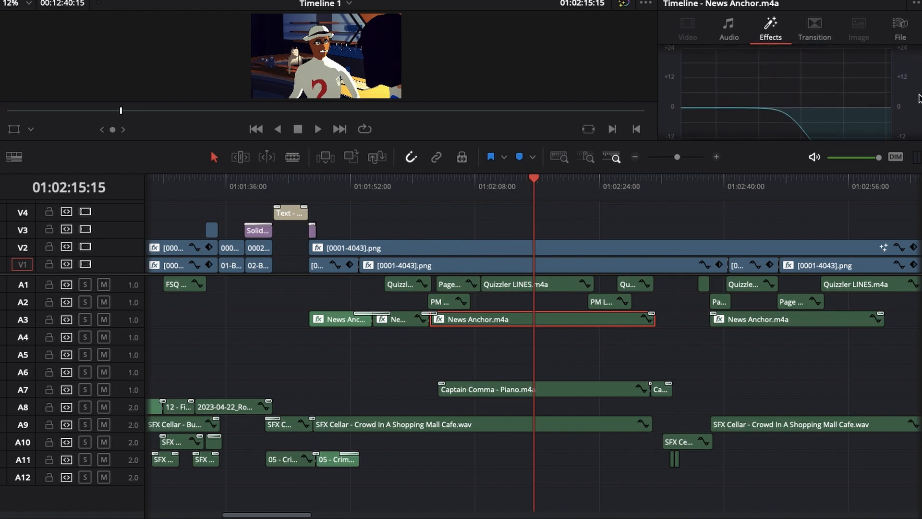
scroll(919, 98, "up", 8)
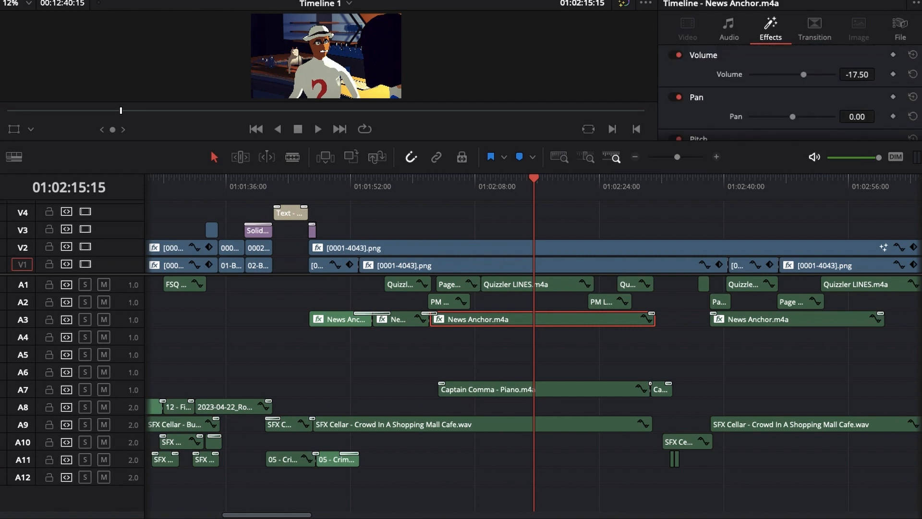
scroll(787, 94, "down", 8)
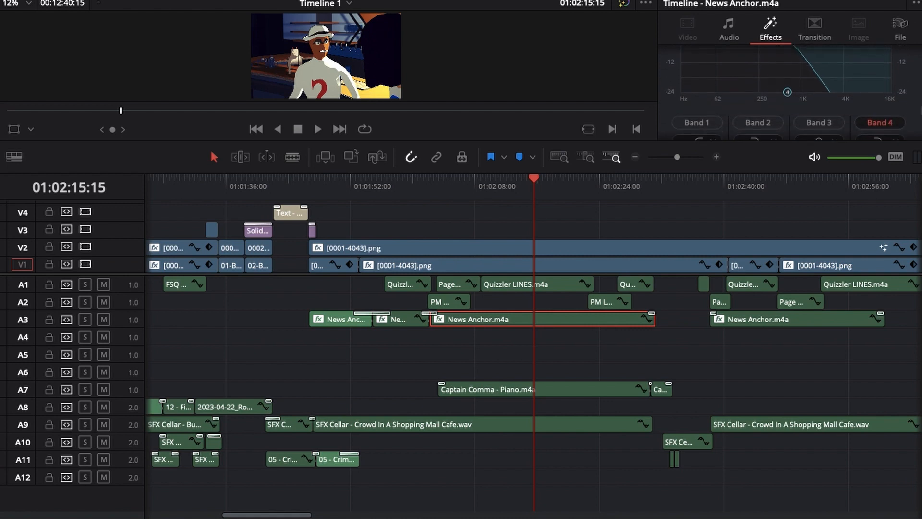
scroll(787, 92, "up", 1)
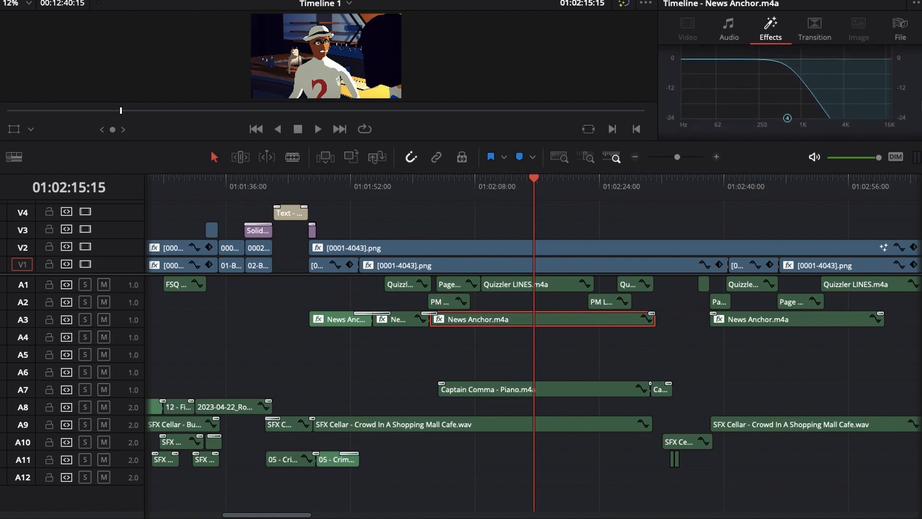
Step: Select the first News Anchor clip on A3 and inspect its Distortion and reverb effect settings
left_click(344, 322)
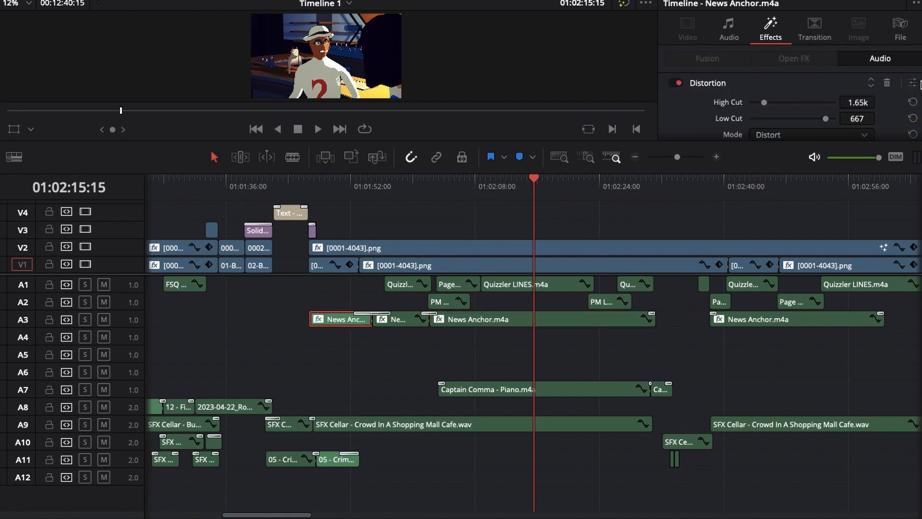
scroll(920, 107, "down", 10)
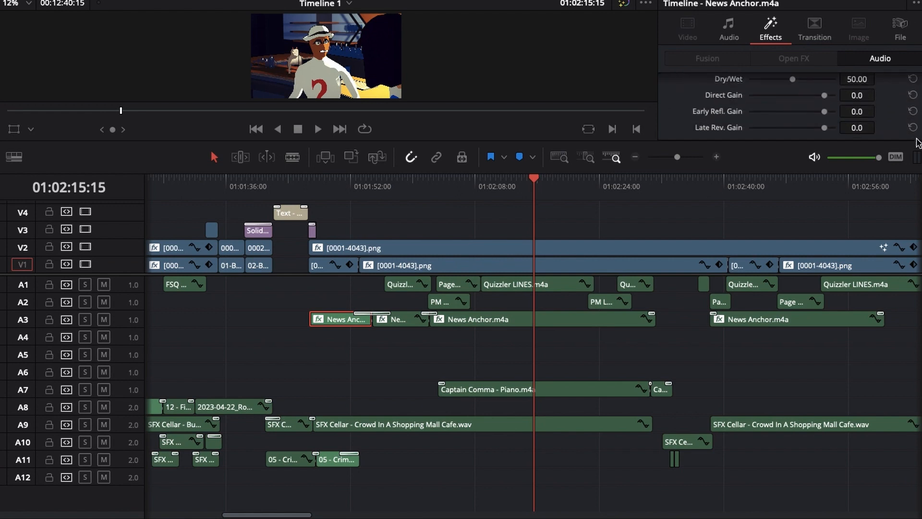
scroll(920, 106, "up", 5)
scroll(919, 108, "up", 6)
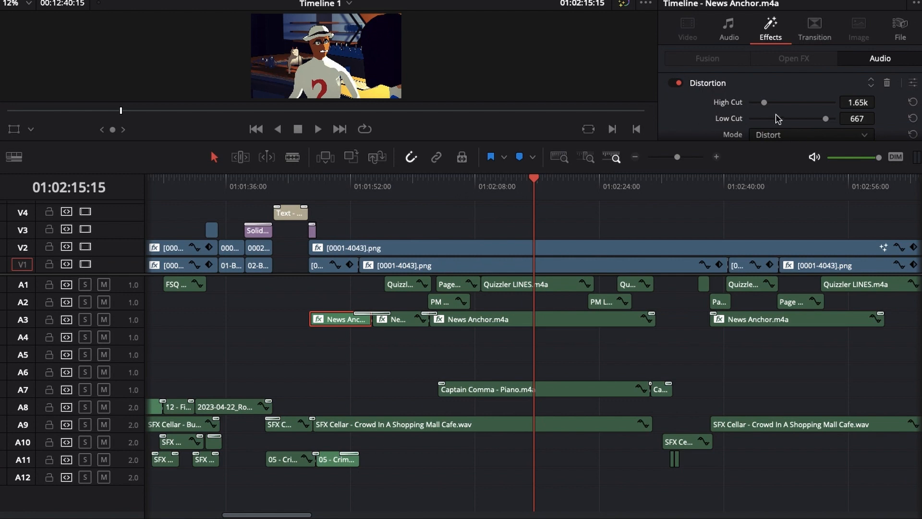
Step: Hide the clip settings and scrub through the bar scene from 01:02:22:14 to 01:02:46:05
left_click(905, 1)
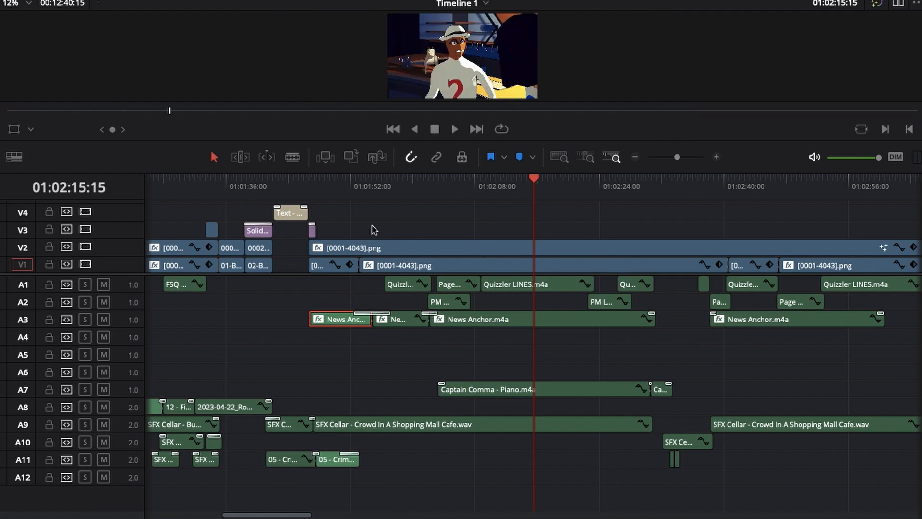
left_click_drag(387, 186, 580, 196)
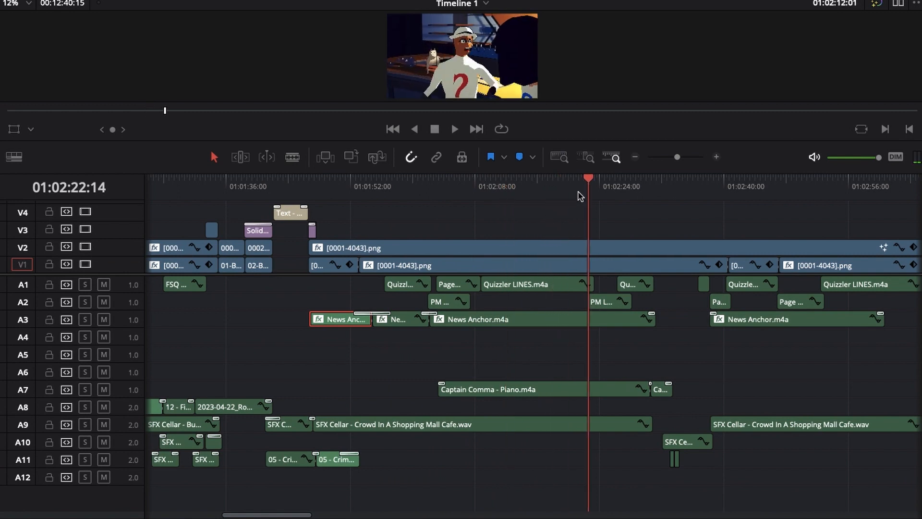
left_click(325, 514)
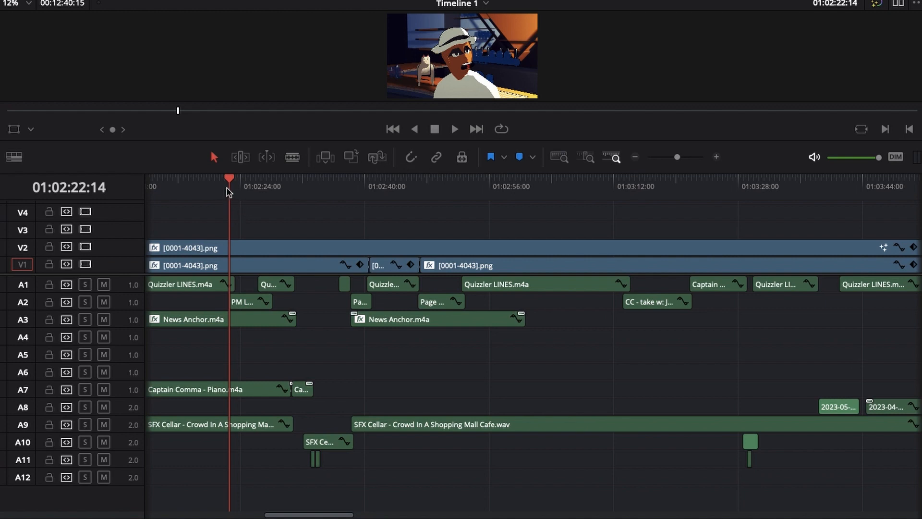
left_click_drag(228, 191, 415, 187)
left_click_drag(348, 514, 430, 515)
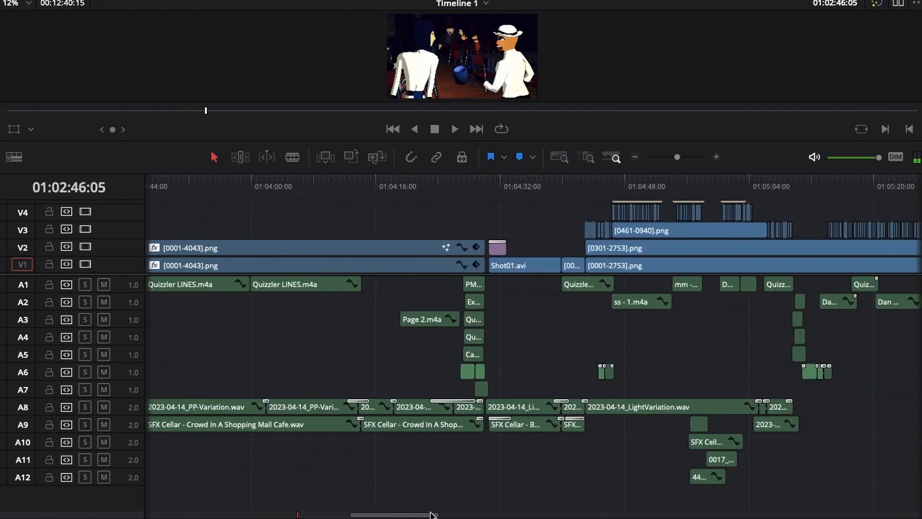
Step: View the bar scene's end at 01:04:28:15, the table scene at 01:05:10:07 and the closing street scene at 01:09:07:03
left_click(474, 191)
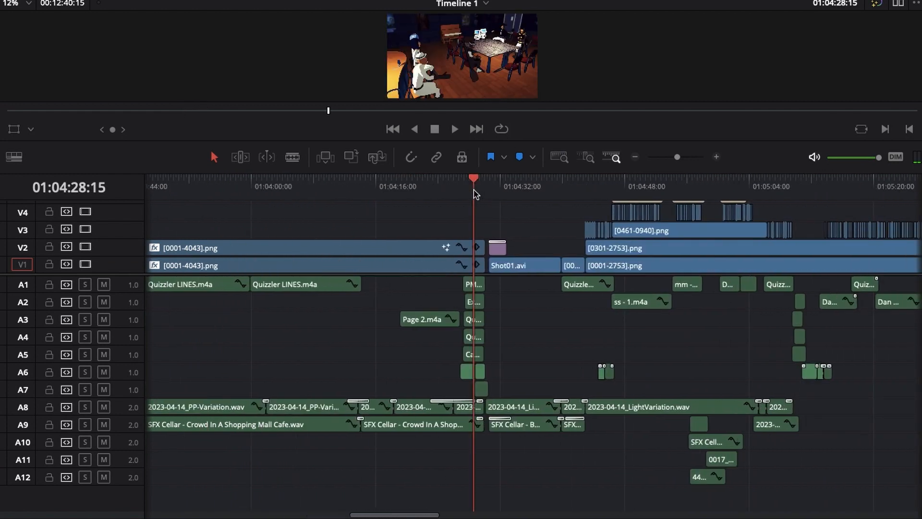
left_click_drag(422, 515, 445, 501)
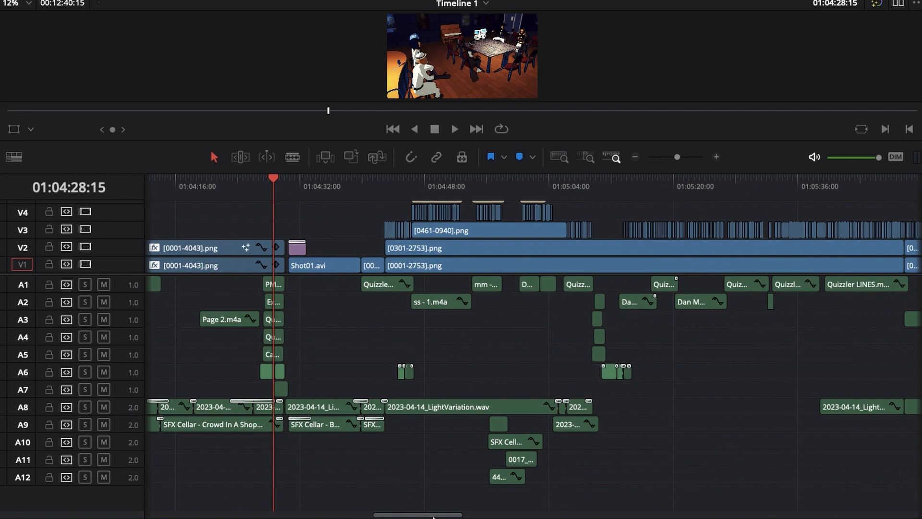
left_click_drag(434, 515, 447, 516)
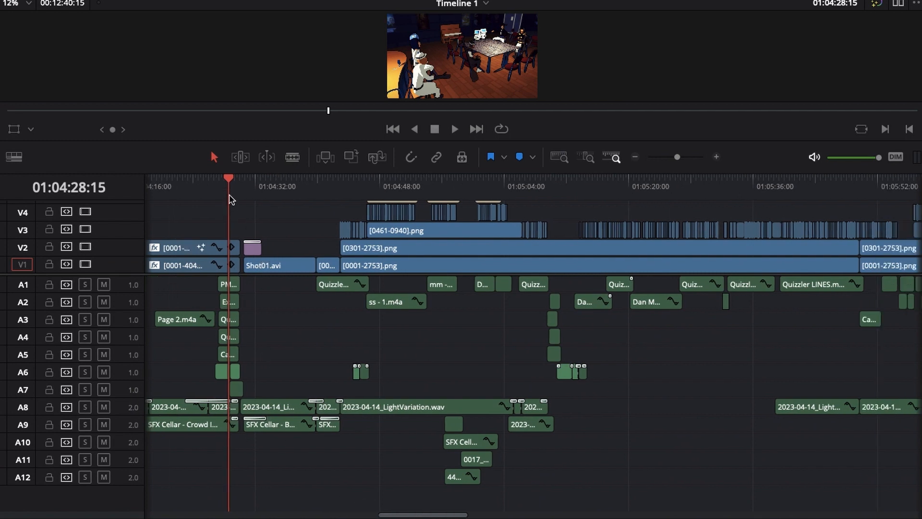
left_click(551, 190)
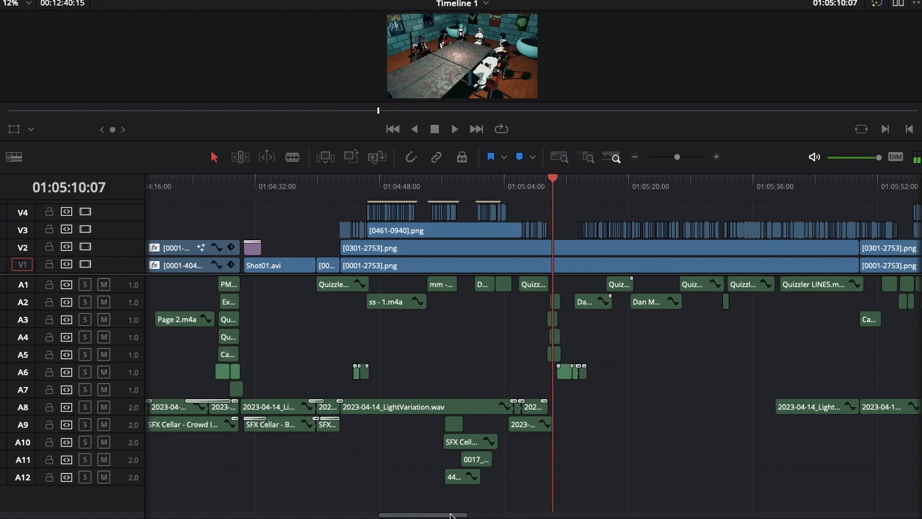
left_click_drag(451, 516, 178, 509)
left_click(306, 188)
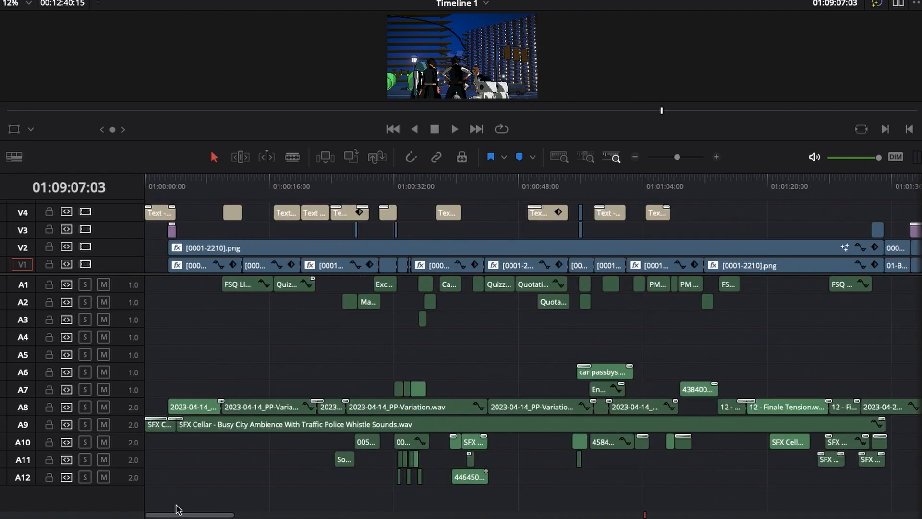
Step: With snapping turned on, select the second opening-scene music clip on A8 and park the playhead at 01:00:47:16
left_click(410, 157)
left_click(288, 409)
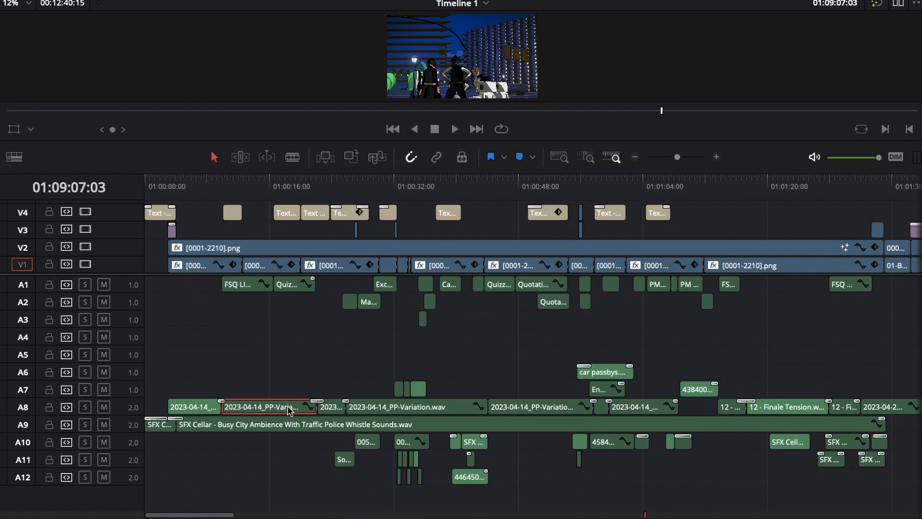
left_click(505, 191)
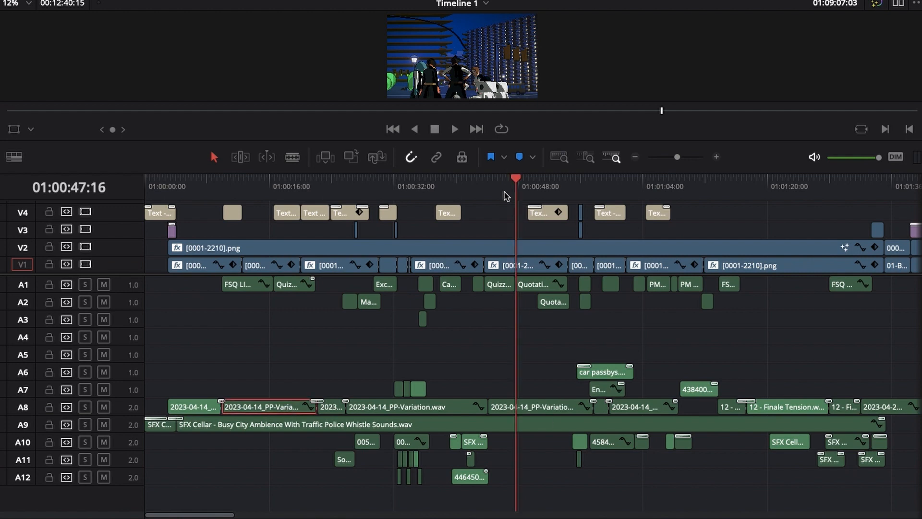
Step: Examine how the music clips on A8 run from the opening scene through to the end credits
scroll(506, 196, "up", 3)
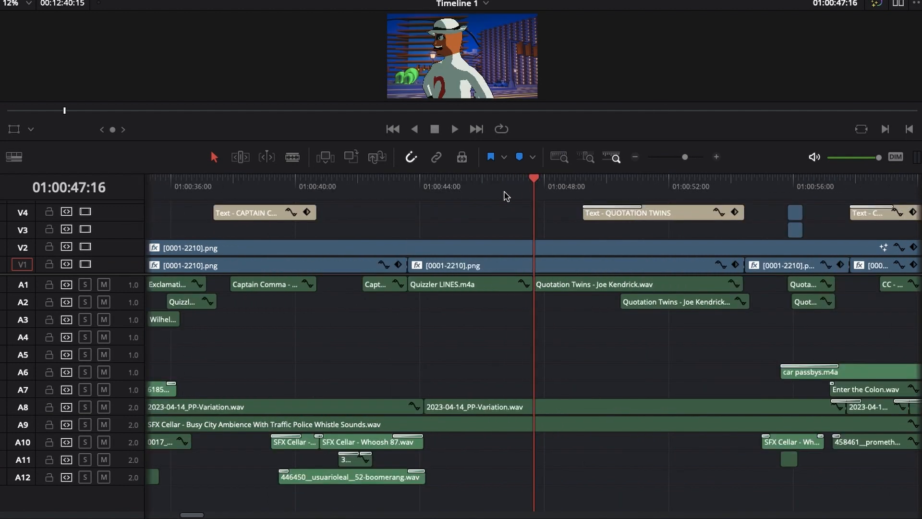
scroll(505, 196, "down", 5)
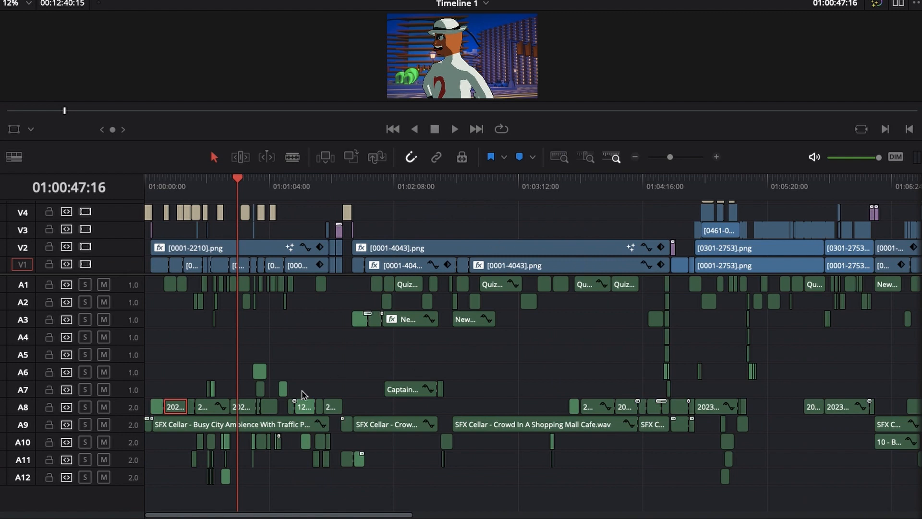
scroll(523, 400, "right", 10)
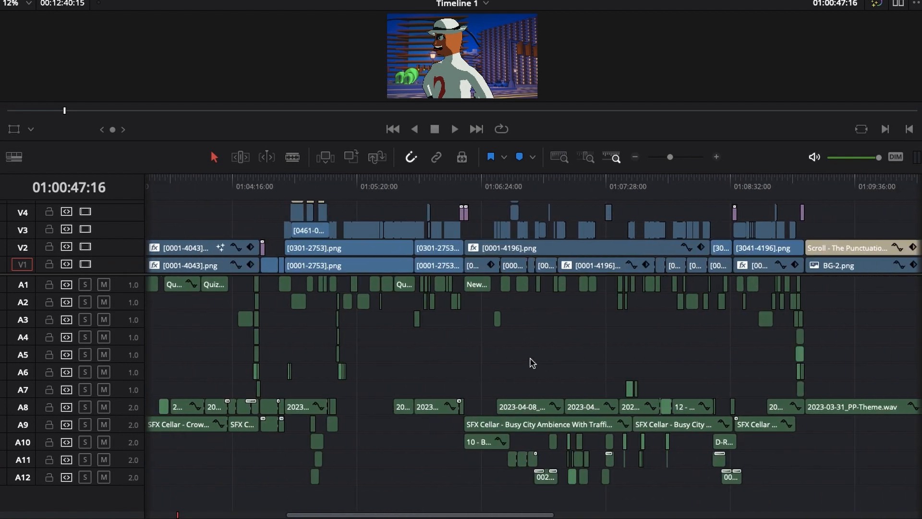
scroll(506, 367, "right", 6)
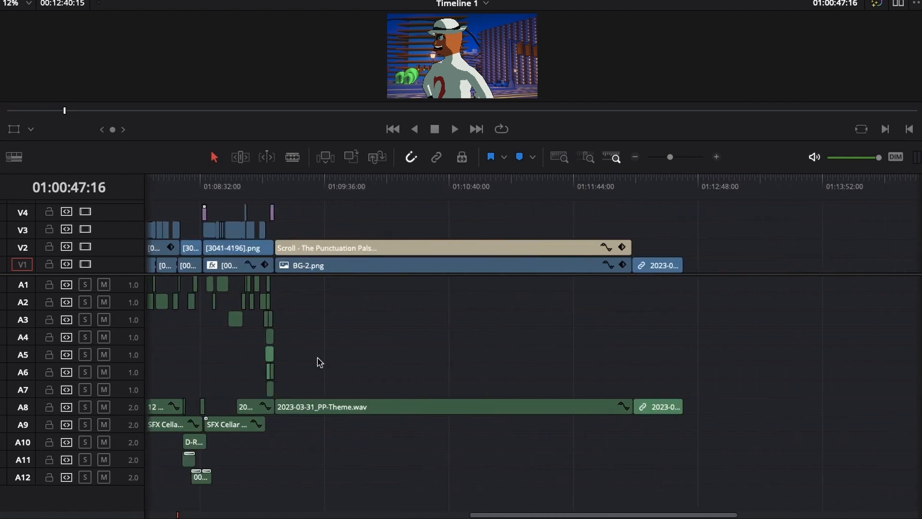
scroll(559, 347, "left", 15)
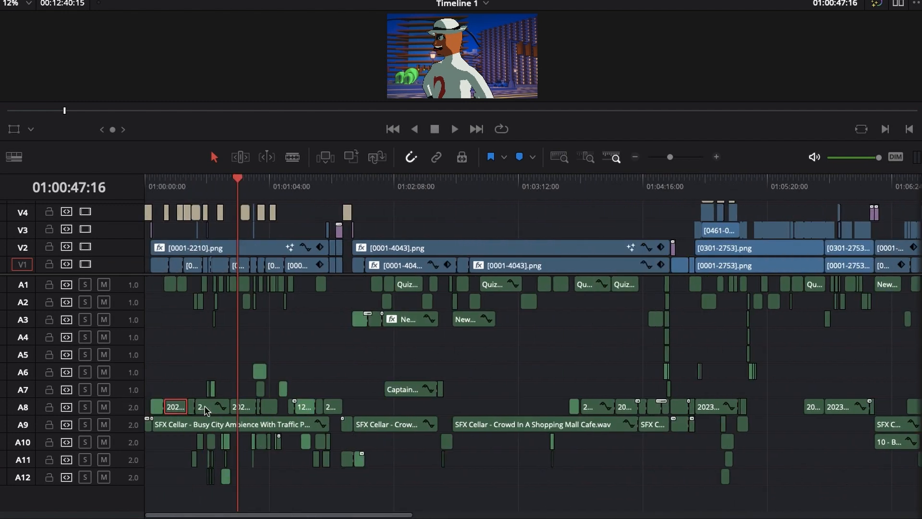
Step: Select the opening scene's Busy City Ambience clip on A9 and compare it with the ambience clips of the other scenes
left_click(216, 424)
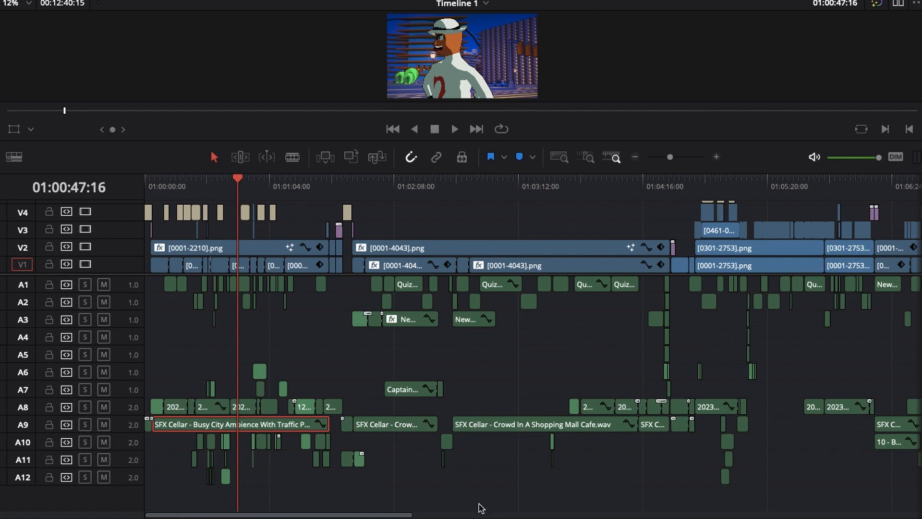
scroll(384, 516, "right", 10)
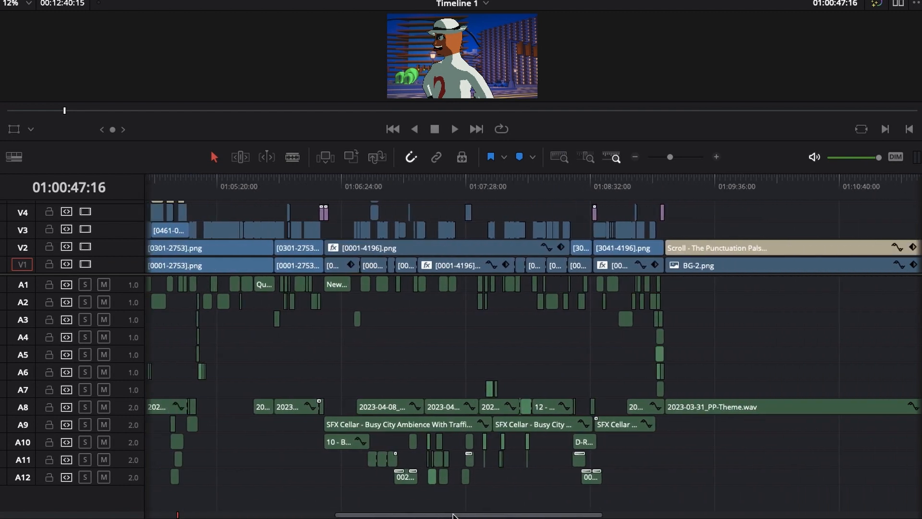
scroll(451, 516, "left", 8)
scroll(452, 516, "right", 3)
Step: View the blue brick-walled room scene at 01:05:25:22, 01:06:03:02, 01:04:54:23 and 01:04:50:01
left_click(549, 188)
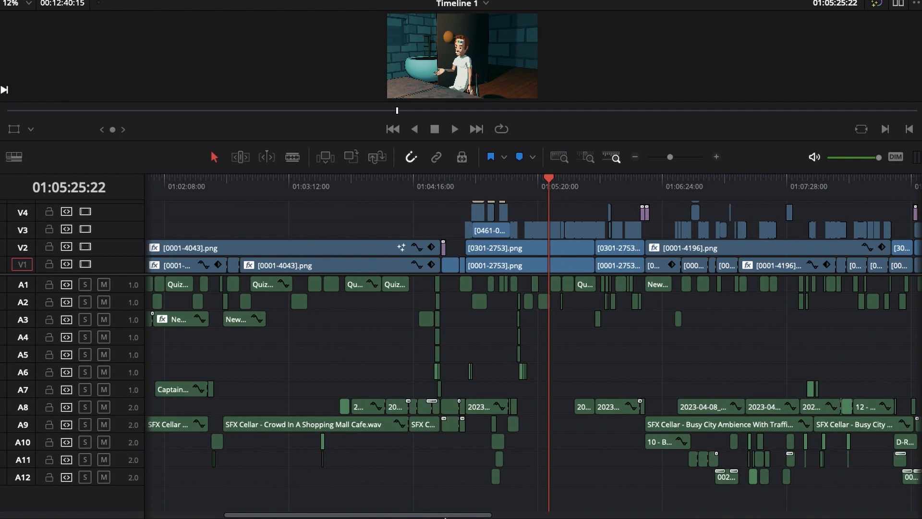
left_click_drag(477, 515, 513, 518)
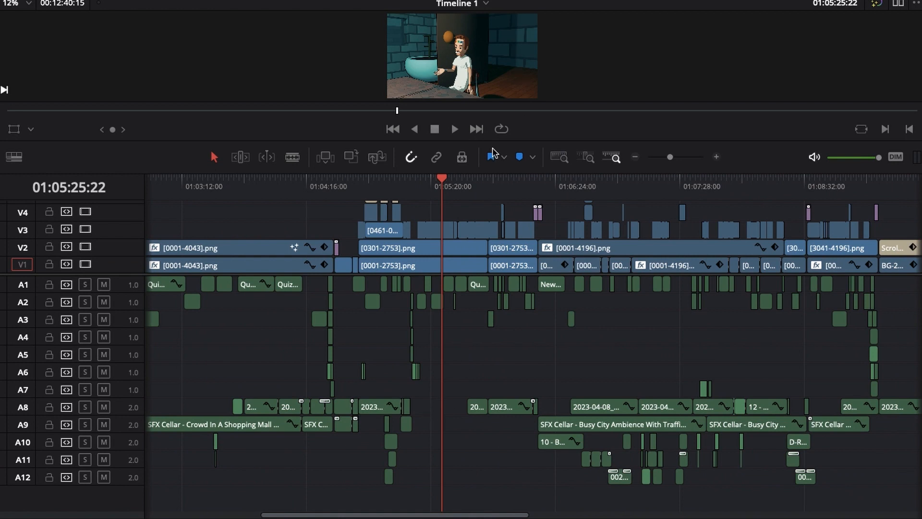
left_click(515, 191)
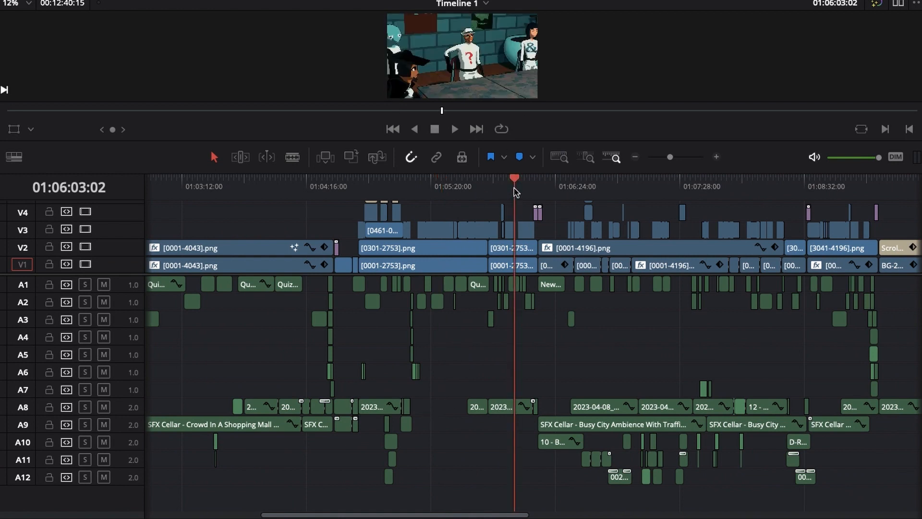
left_click(382, 191)
mouse_move(504, 516)
left_mouse_down()
mouse_move(470, 516)
mouse_move(499, 516)
left_mouse_up()
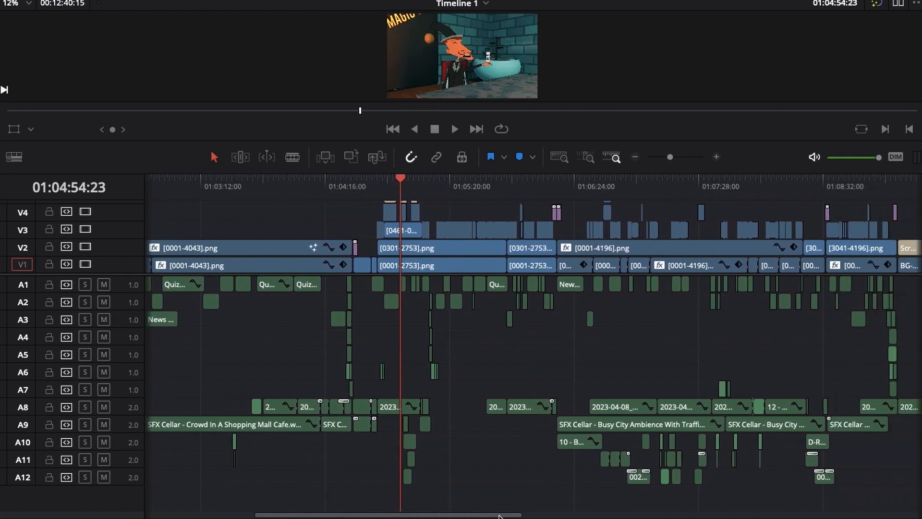
left_click(391, 186)
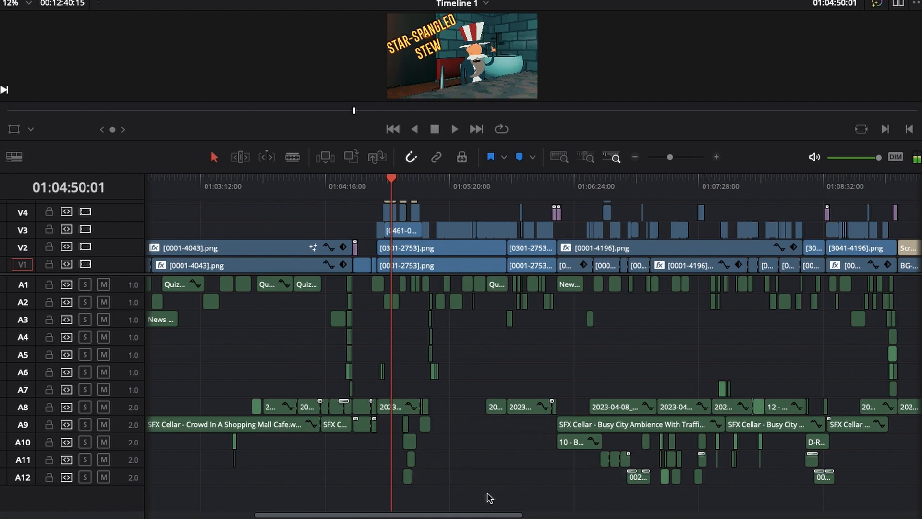
Step: View the bar scene at 01:03:13:06 and the opening street scene at 01:01:03:05 and 01:00:20:01
left_click_drag(490, 516, 301, 471)
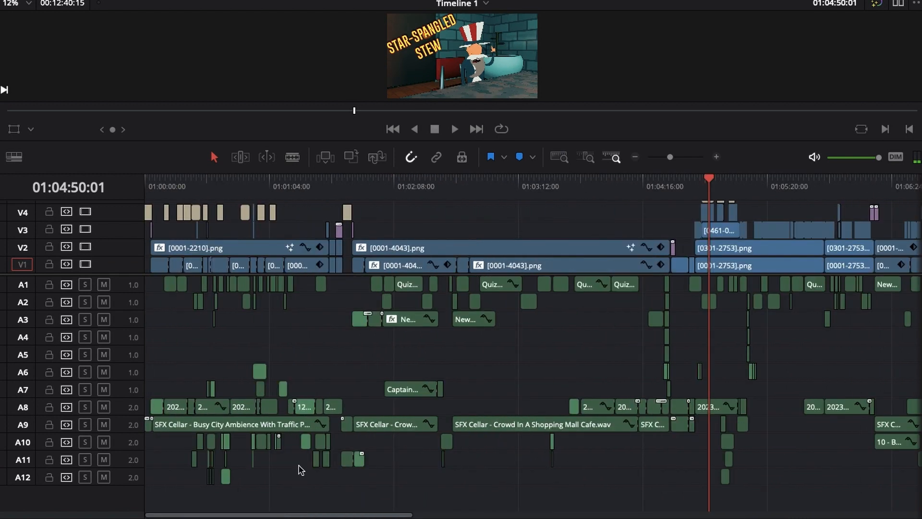
left_click(520, 187)
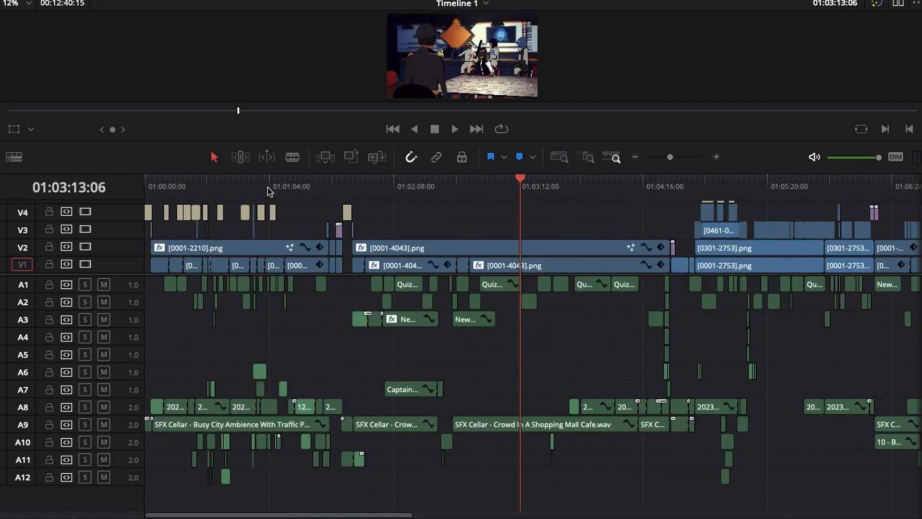
left_click(267, 187)
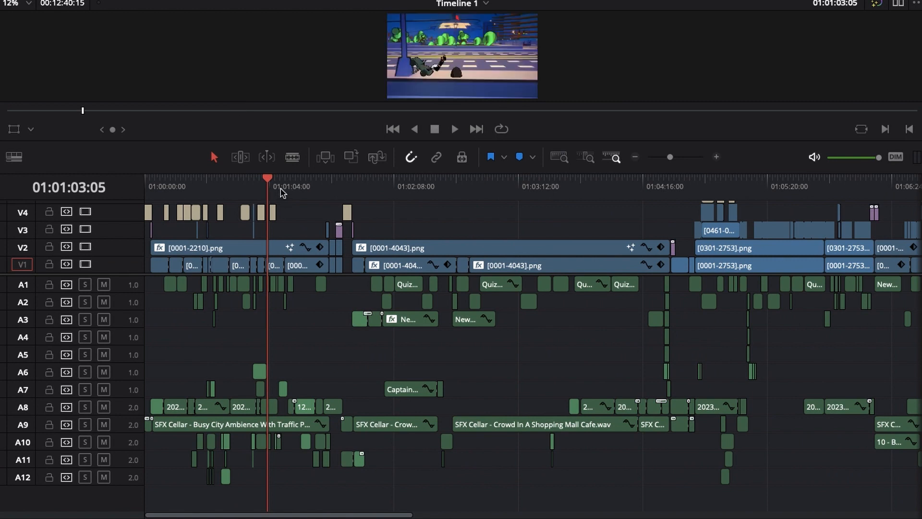
left_click_drag(283, 191, 182, 187)
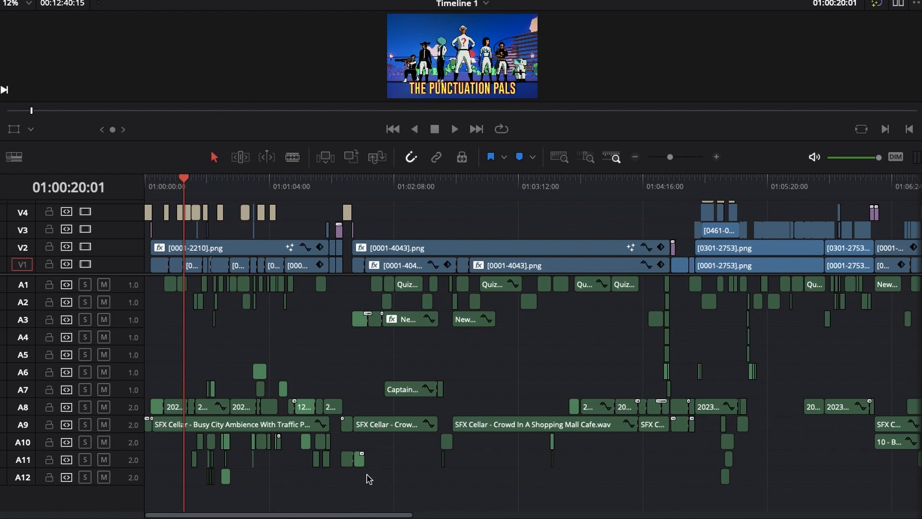
Step: Step through the bar scene at 01:02:22:14 and 01:02:08:20, ending at 01:03:13:06
left_click(414, 192)
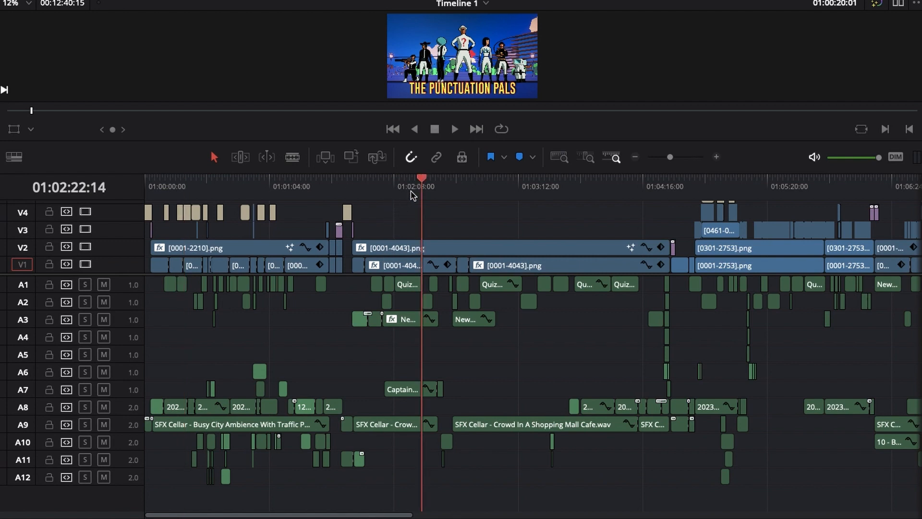
left_click(401, 192)
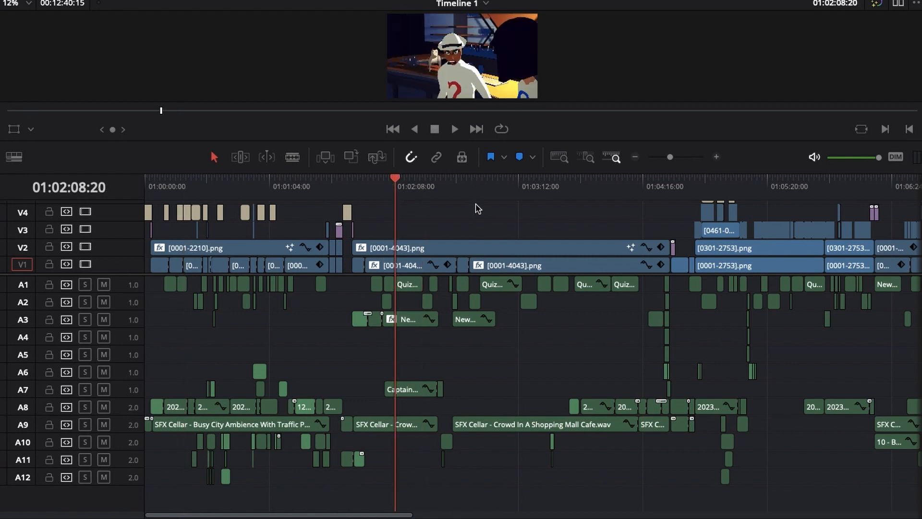
left_click_drag(472, 191, 520, 191)
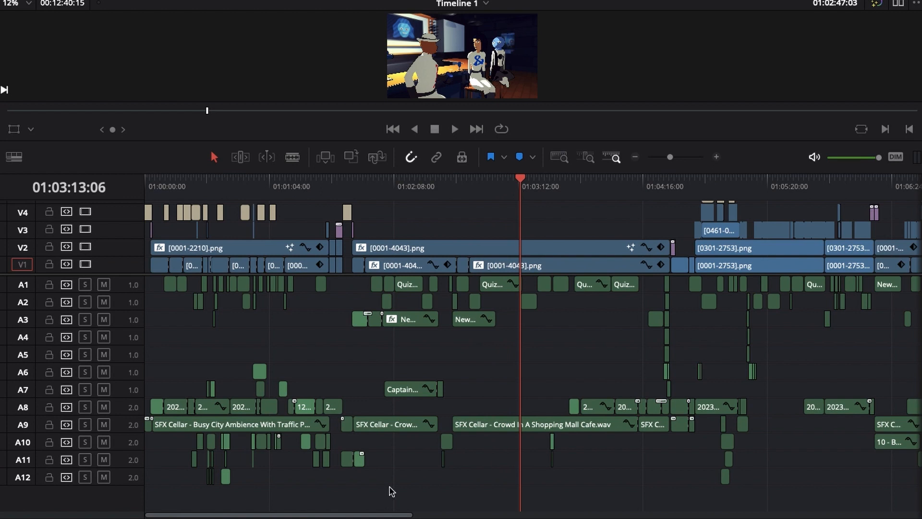
Step: Step through the night street scene at 01:06:57:03, 01:07:14:14, 01:07:17:08, 01:07:23:01 and 01:07:41:00
left_click_drag(391, 515, 586, 514)
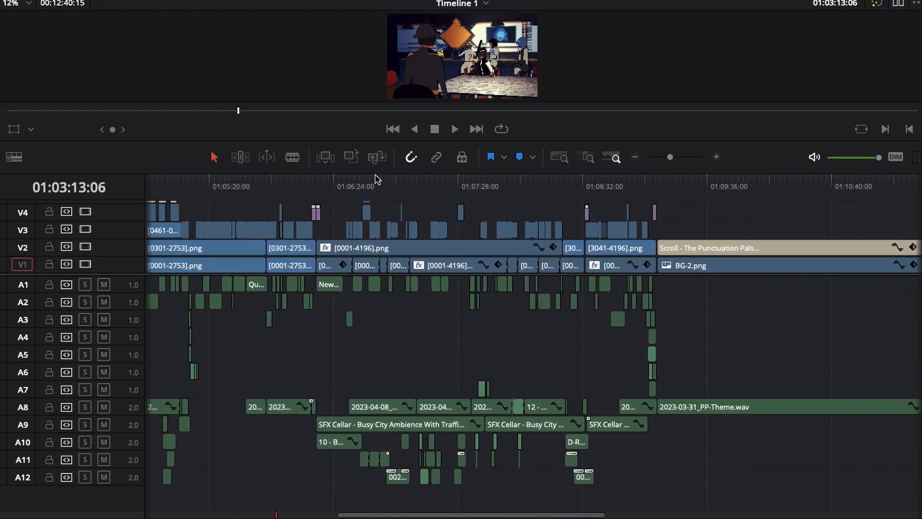
left_click_drag(377, 178, 398, 180)
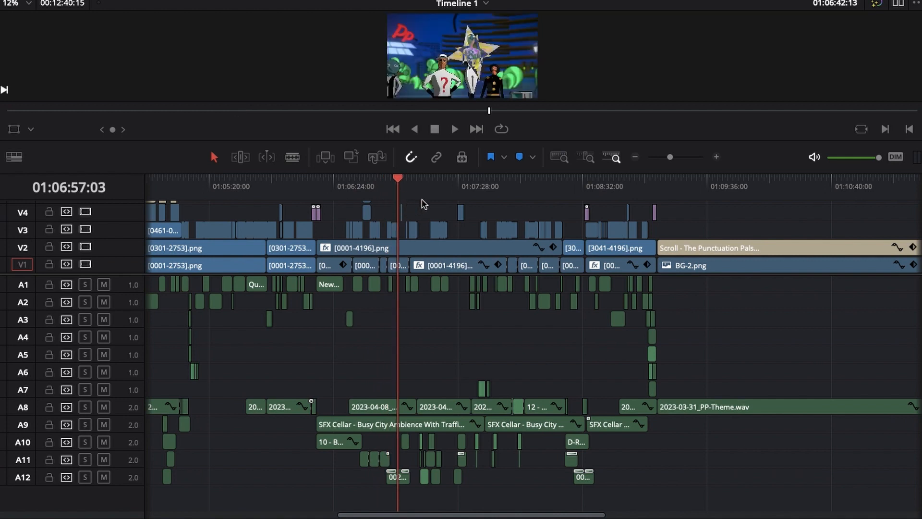
left_click(432, 194)
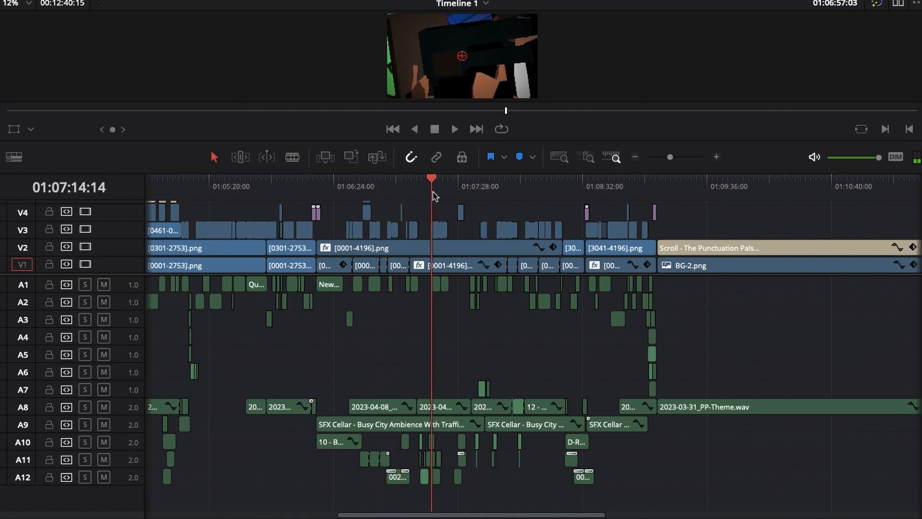
left_click(438, 195)
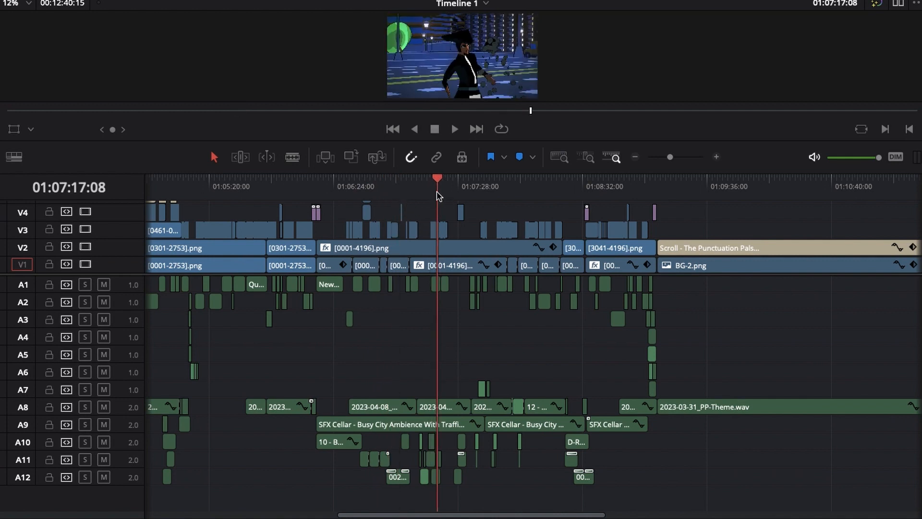
left_click(449, 195)
left_click(484, 195)
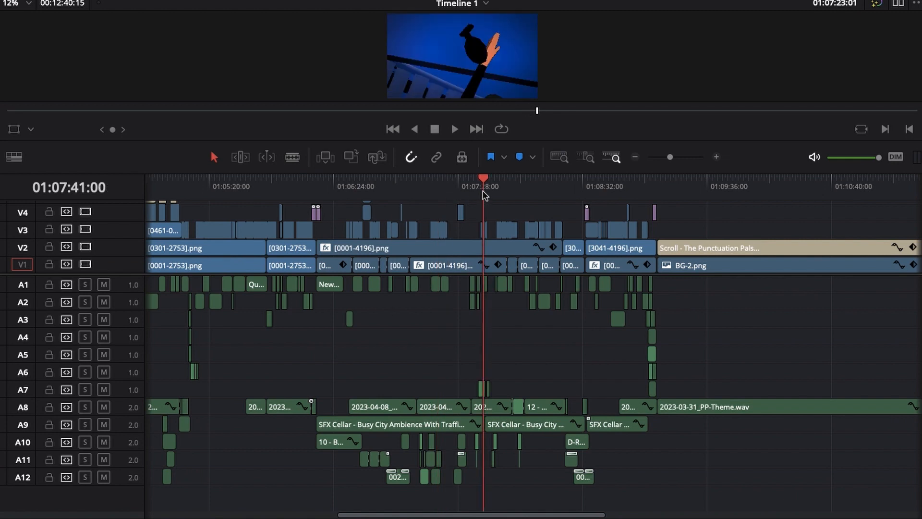
Step: View the opening street scene at 01:00:57:00 with its title, dialogue, music and effects clips enlarged in the timeline
left_click_drag(521, 514, 192, 514)
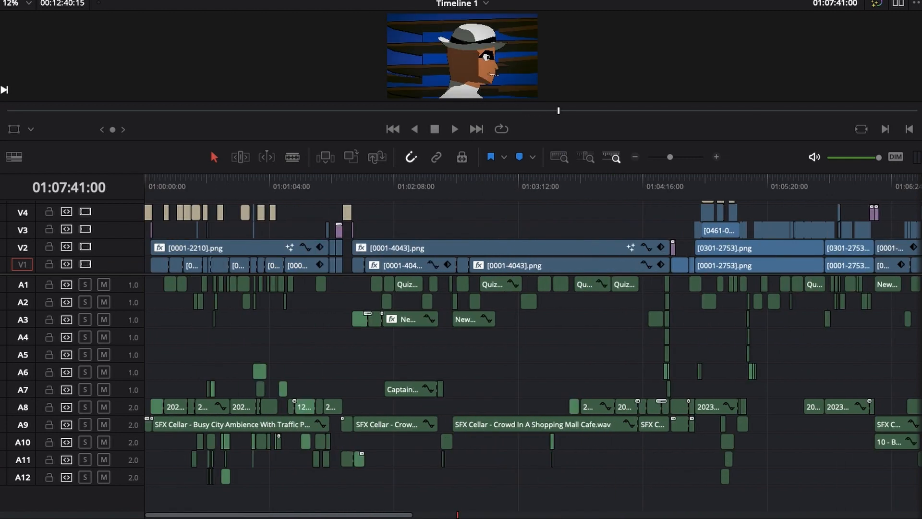
left_click(256, 193)
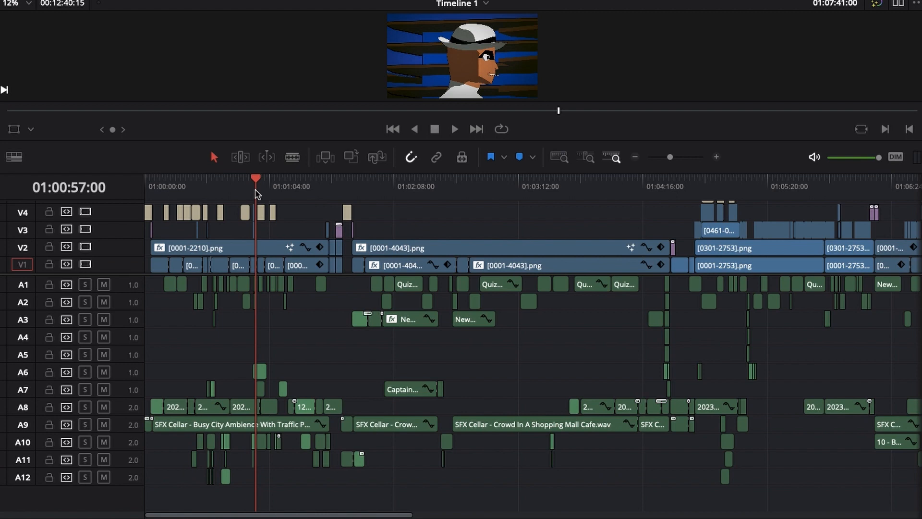
key("ctrl+equal")
key("ctrl+equal")
key("ctrl+equal")
key("ctrl+equal")
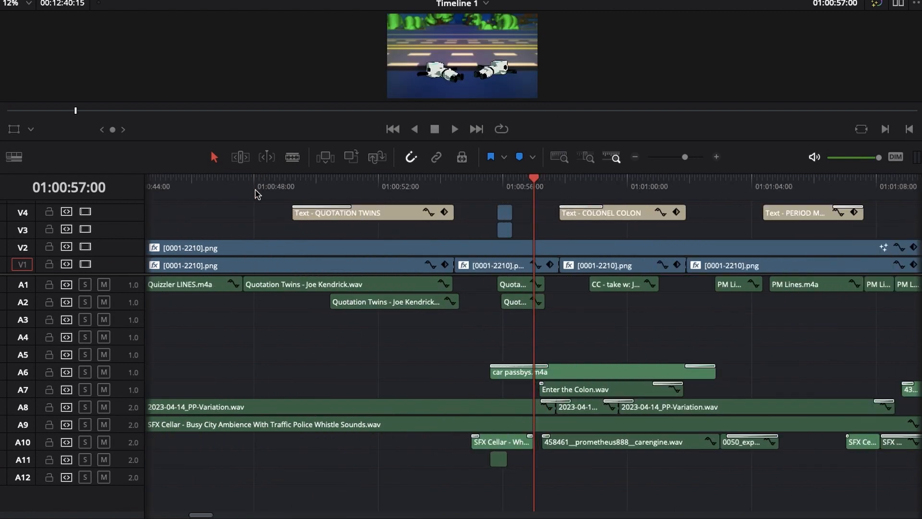
Step: Step through the opening street scene at 01:00:28:21 and on to 01:00:34:07 to examine its layered clips
key("ctrl+minus")
left_click_drag(218, 515, 194, 514)
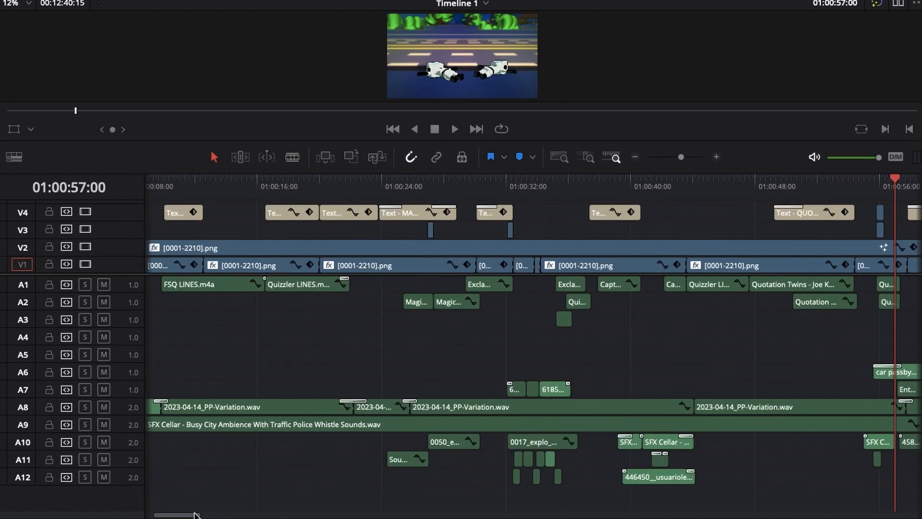
left_click(455, 189)
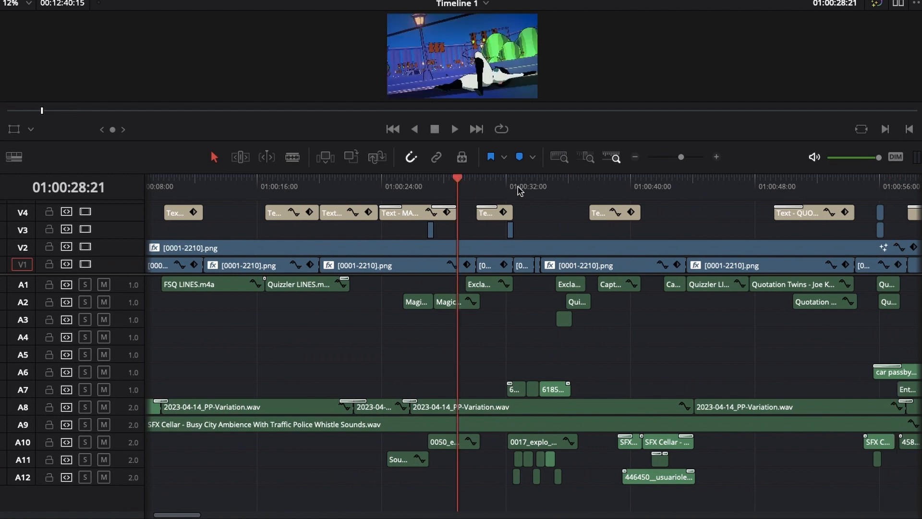
left_click(517, 189)
left_click_drag(516, 190, 542, 191)
Step: Go to the final night street scene at 01:08:32:10 and play a brief moment of it
left_click_drag(201, 514, 671, 515)
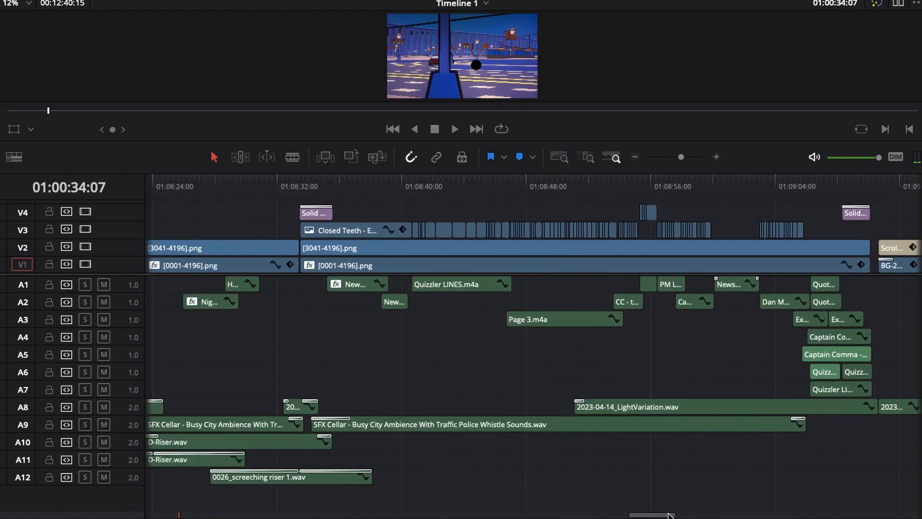
left_click(224, 188)
left_click_drag(222, 194, 285, 196)
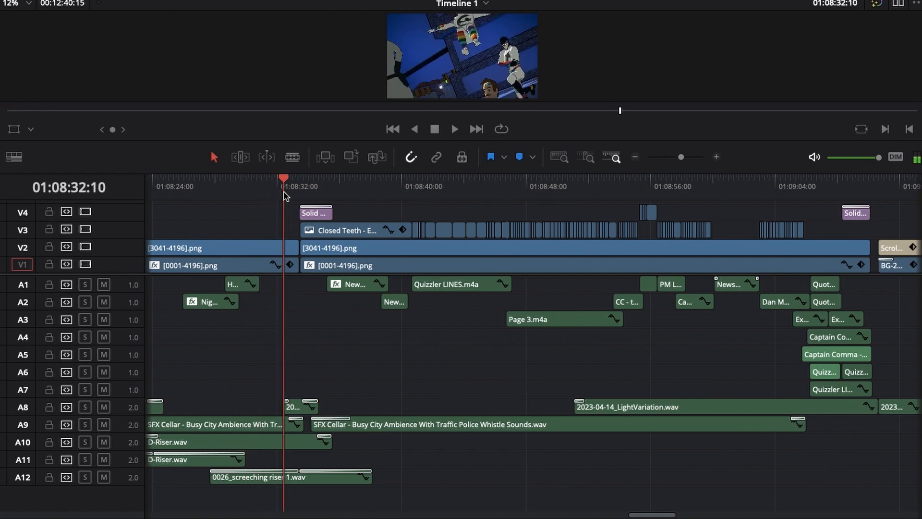
key("space")
key("space")
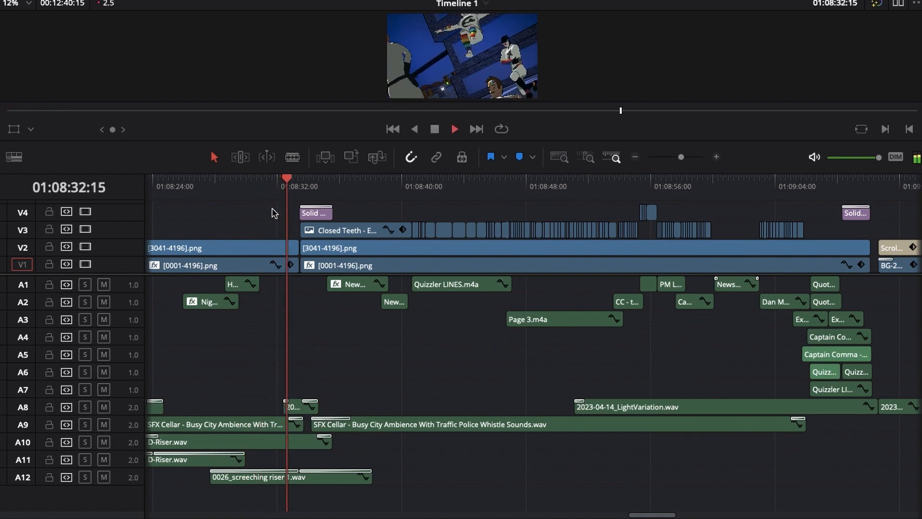
Step: View the final street scene at 01:08:55:05 within the wider timeline including the credits
left_click_drag(347, 188, 642, 182)
scroll(642, 182, "down", 5)
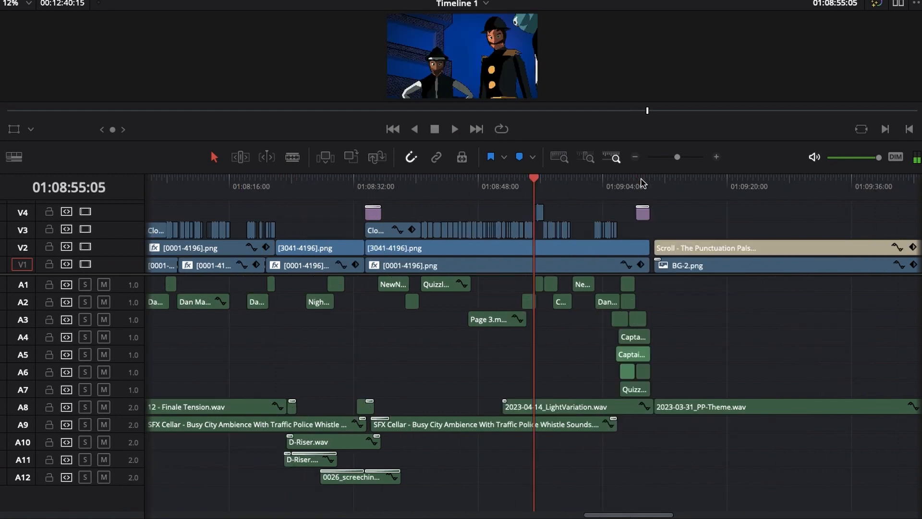
scroll(641, 183, "down", 2)
scroll(641, 182, "up", 4)
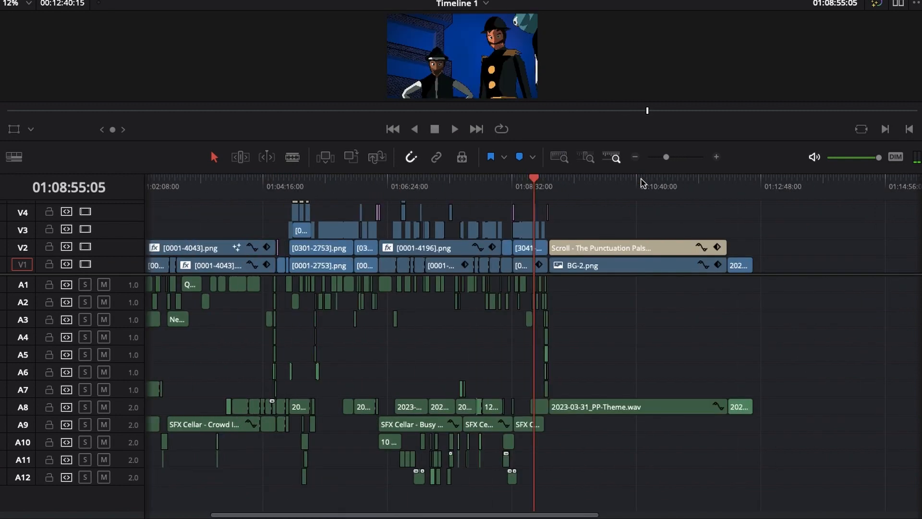
Step: Return to the timeline start at 01:00:00:00, and view the bar scene at 01:03:44:11 and 01:03:59:23
left_click_drag(438, 185, 32, 175)
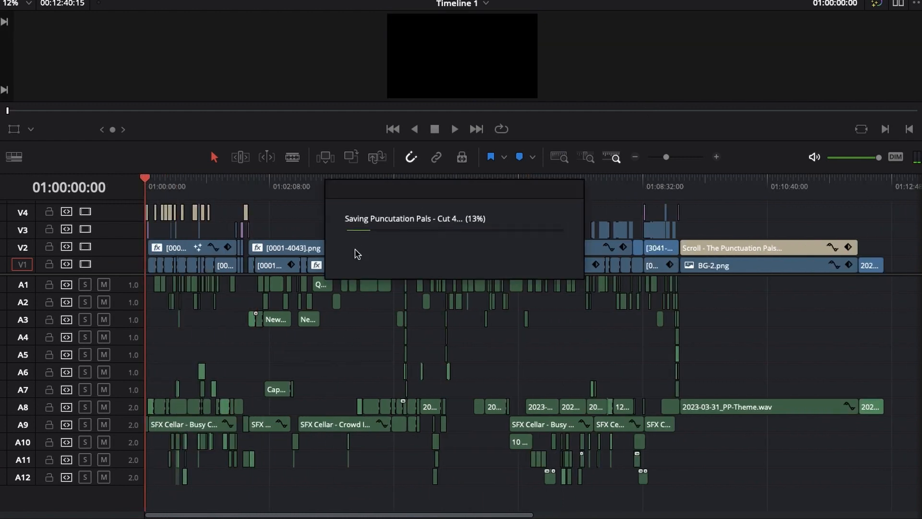
left_click_drag(303, 192, 365, 198)
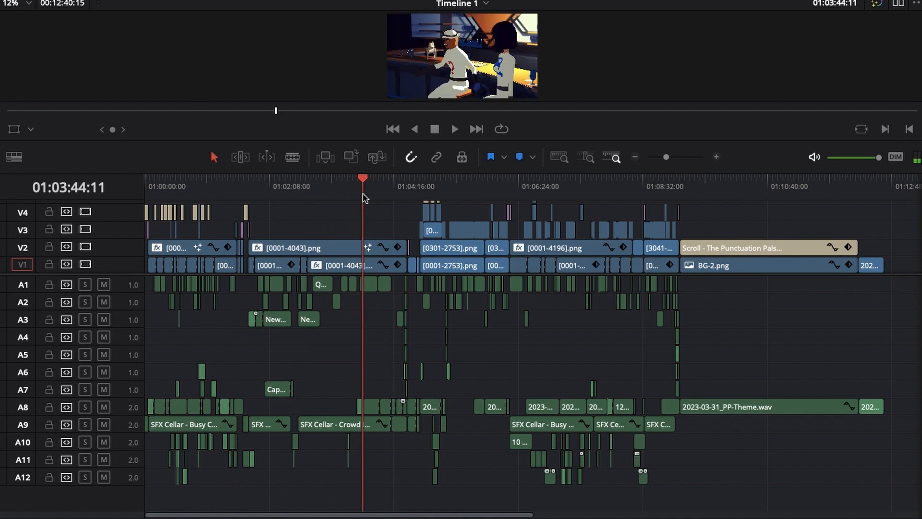
left_click(377, 192)
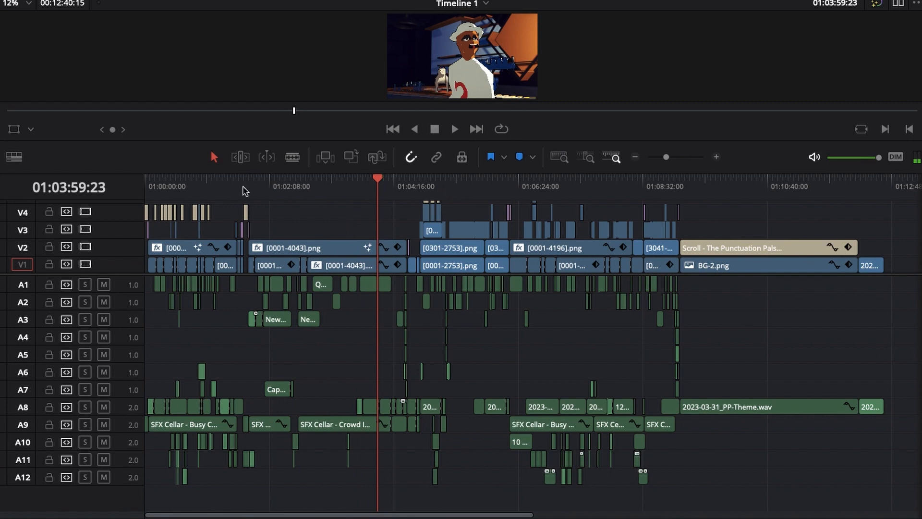
Step: View the opening scene at 01:01:18:16 and the group title shot at 01:00:22:06, with the surrounding clips enlarged
left_click(227, 185)
left_click(222, 185)
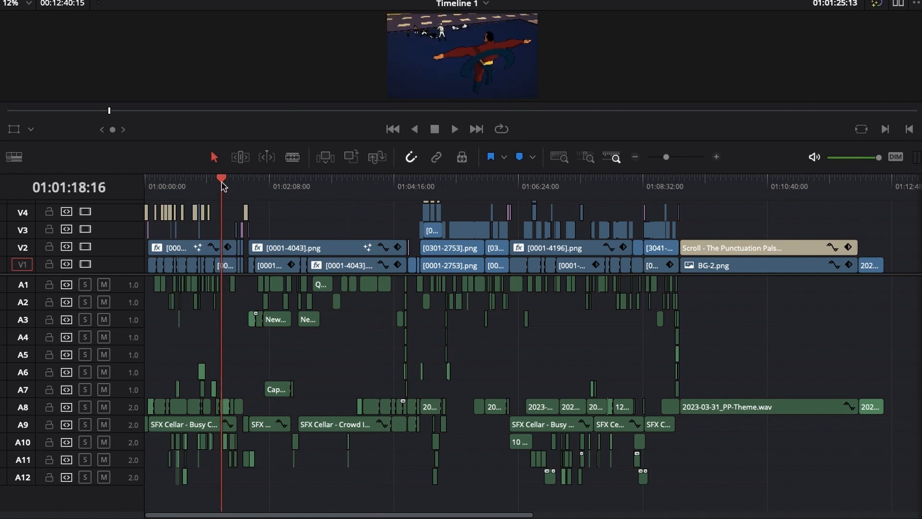
left_click(166, 186)
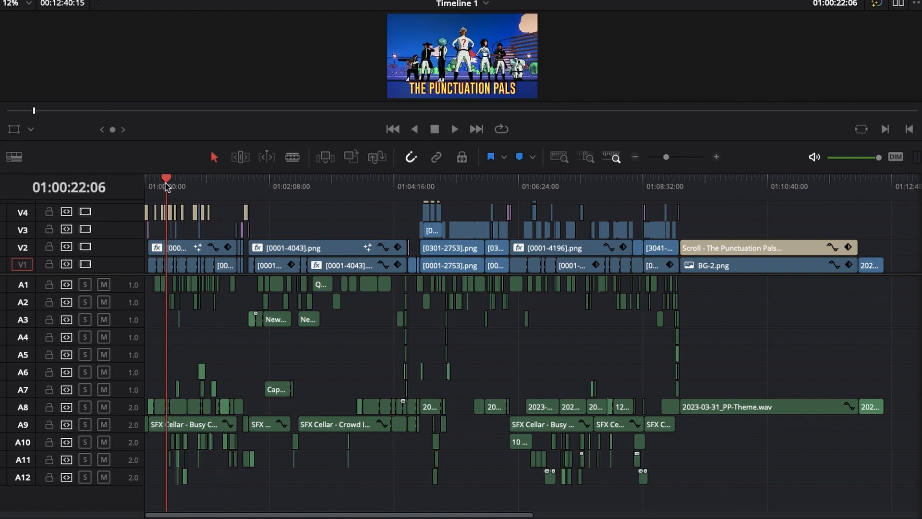
key("super+equal")
key("super+equal")
key("super+equal")
key("super+equal")
key("super+equal")
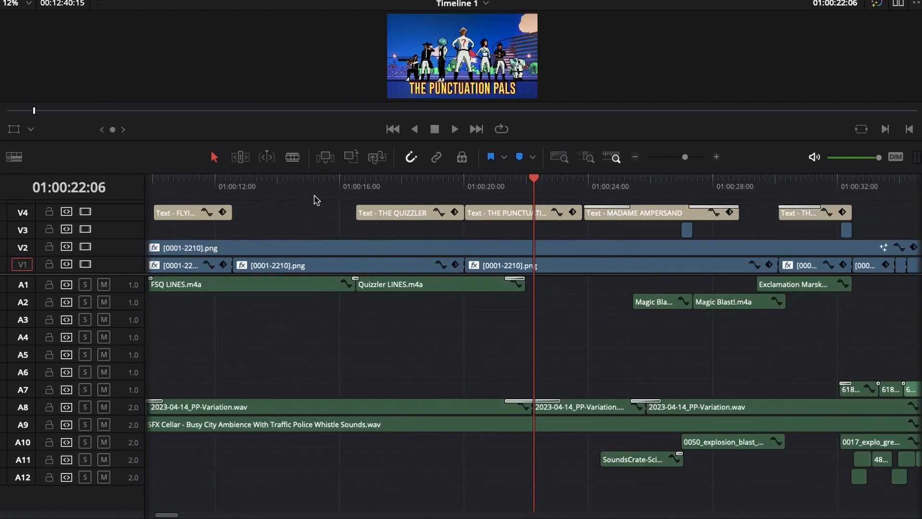
Step: Scrub the opening titles from 01:00:11:02 to 01:00:23:03, and bring the whole timeline back into view
left_click_drag(415, 190, 490, 190)
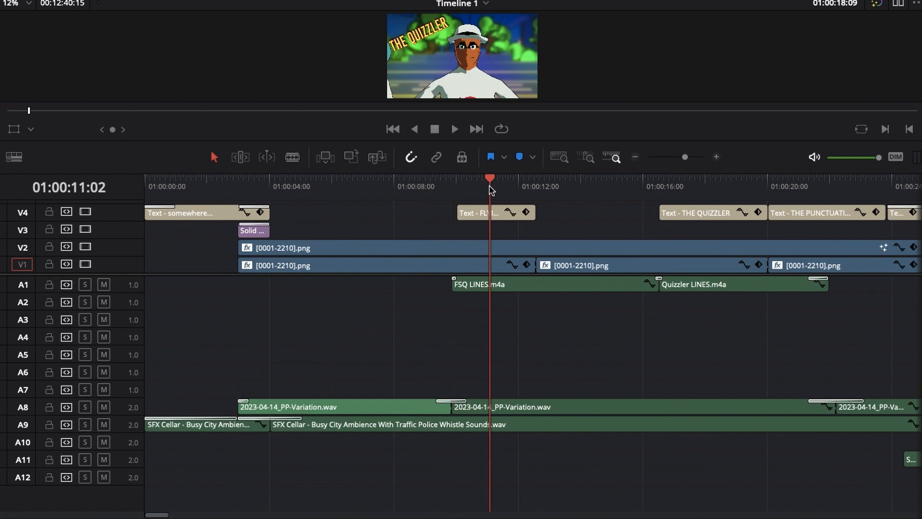
key("super+minus")
left_click_drag(421, 188, 434, 188)
left_click_drag(489, 186, 505, 182)
key("shift+z")
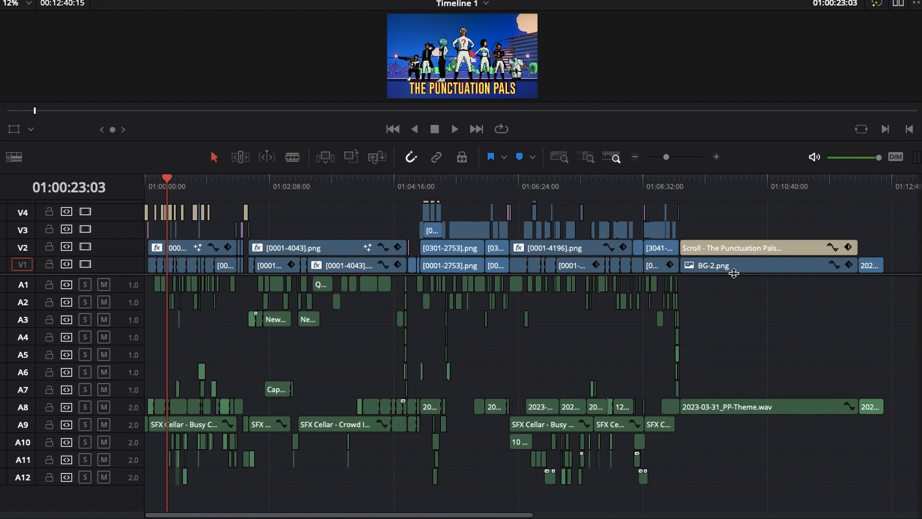
Step: Enlarge the timeline's video track area so that all tracks up to V7 are shown
scroll(736, 284, "up", 1)
scroll(736, 284, "up", 1)
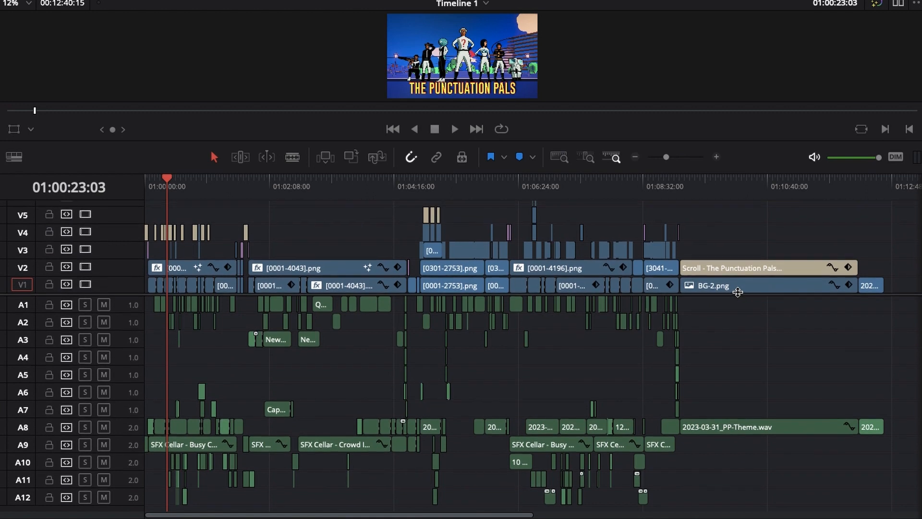
scroll(737, 290, "down", 1)
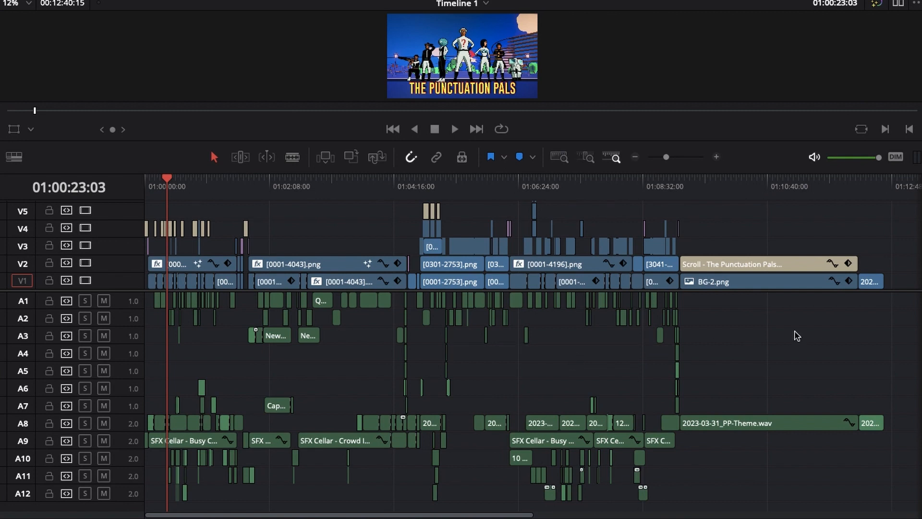
left_click_drag(774, 290, 783, 366)
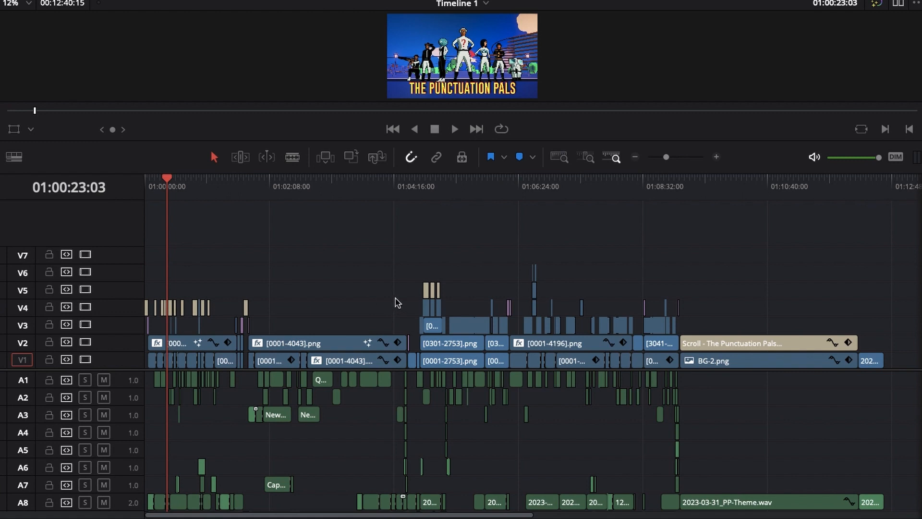
Step: Compare the bar scene at 01:03:13:06, the opening scene at 01:00:54:15 and the brick-walled room at 01:05:29:06
left_click(331, 186)
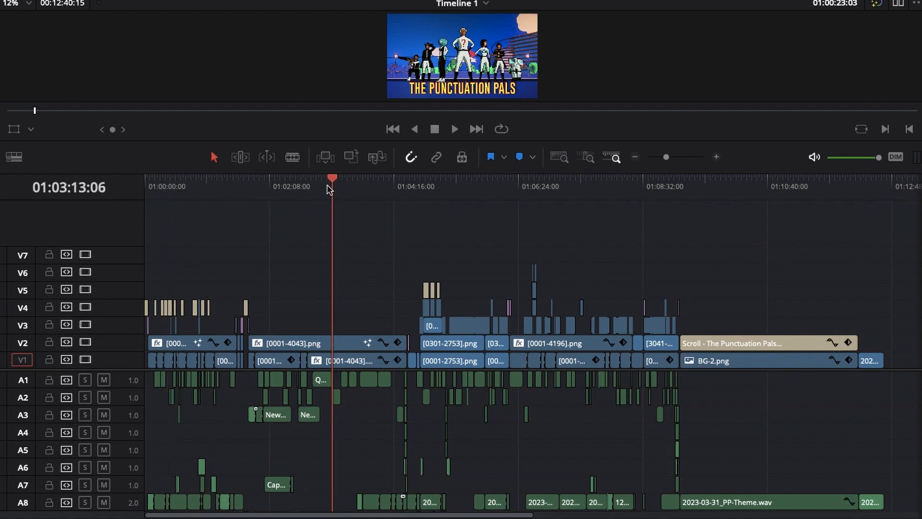
mouse_move(329, 189)
left_mouse_down()
mouse_move(188, 191)
mouse_move(590, 191)
mouse_move(664, 182)
mouse_move(806, 193)
mouse_move(199, 191)
left_mouse_up()
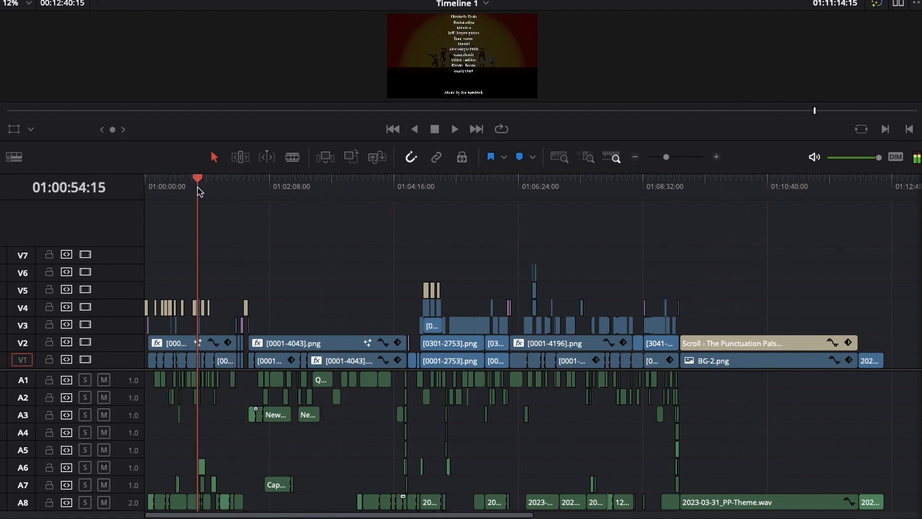
left_click(464, 190)
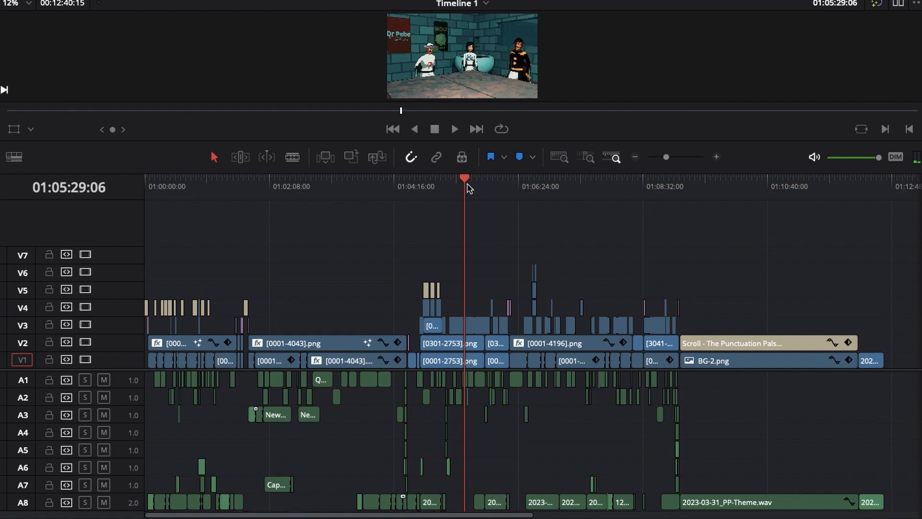
Step: Enlarge the preview image and step through the brick-walled room scene at 01:05:36:00 and 01:05:39:11
left_click_drag(325, 142, 329, 267)
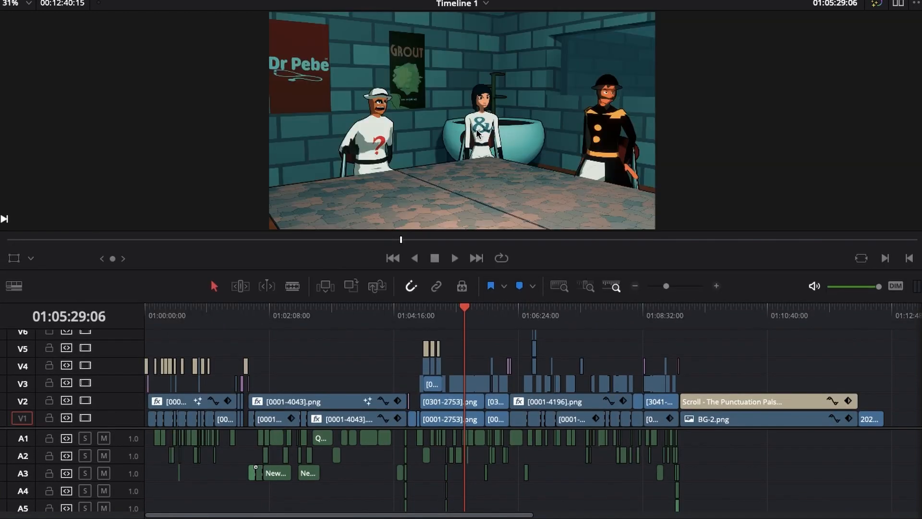
left_click(472, 323)
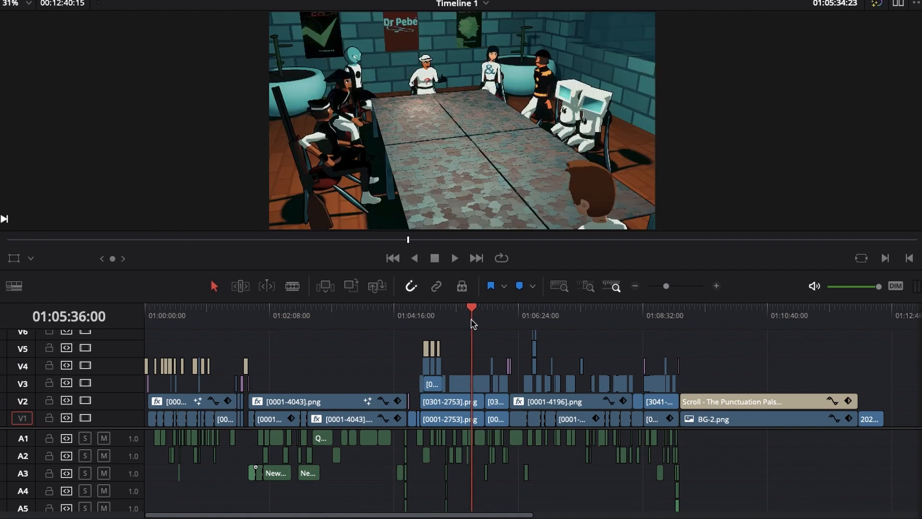
left_click(476, 323)
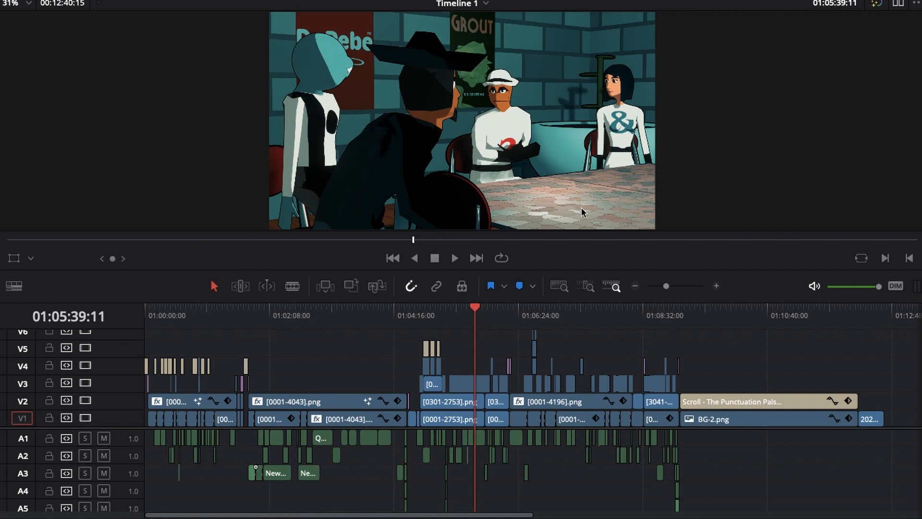
Step: View the Quotation Twins title shot at 01:00:54:09 with the opening scene's clips enlarged
left_click_drag(210, 317, 198, 315)
key("super+equal")
key("super+equal")
key("super+equal")
key("super+equal")
key("super+equal")
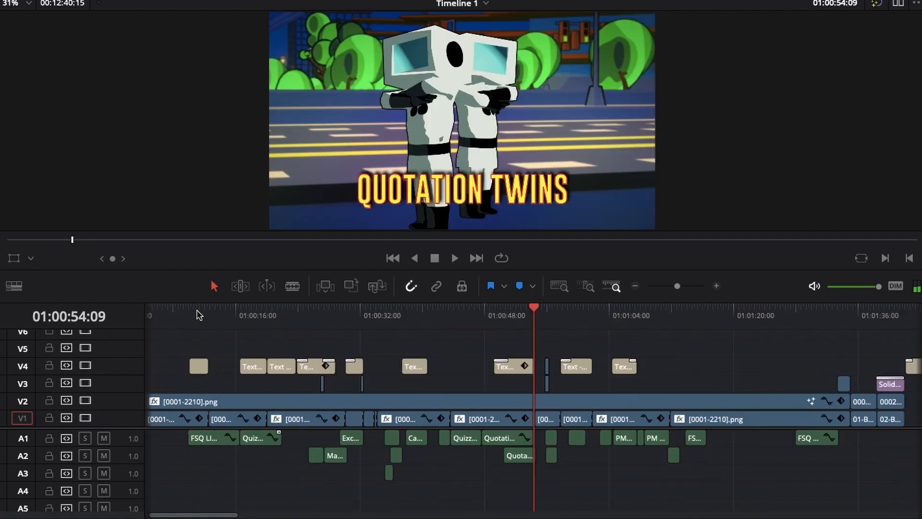
Step: View the Punctuation Pals title shot at 01:00:21:07 and The Quizzler title shot at 01:00:18:09
left_click_drag(204, 514, 174, 515)
left_click(380, 317)
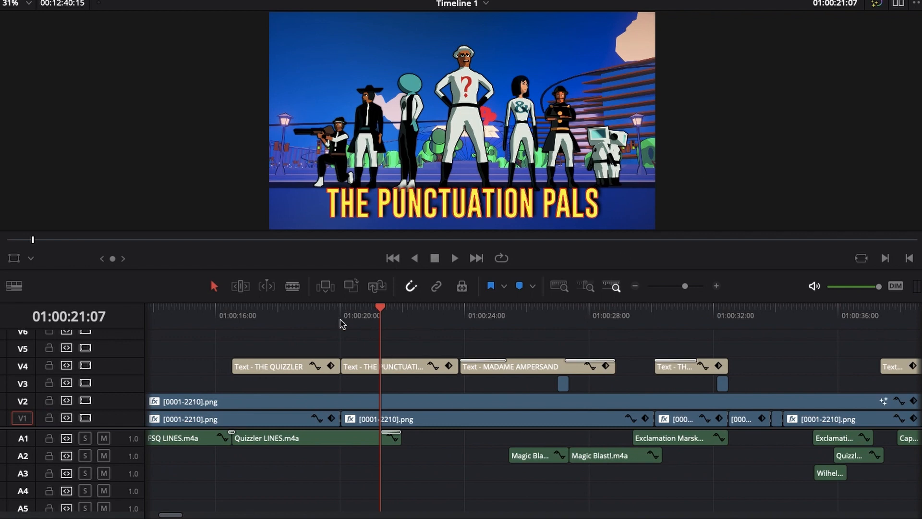
left_click(288, 316)
key("super+minus")
key("super+minus")
key("super+minus")
key("super+minus")
key("super+minus")
key("super+equal")
key("super+equal")
key("super+equal")
key("super+equal")
key("super+equal")
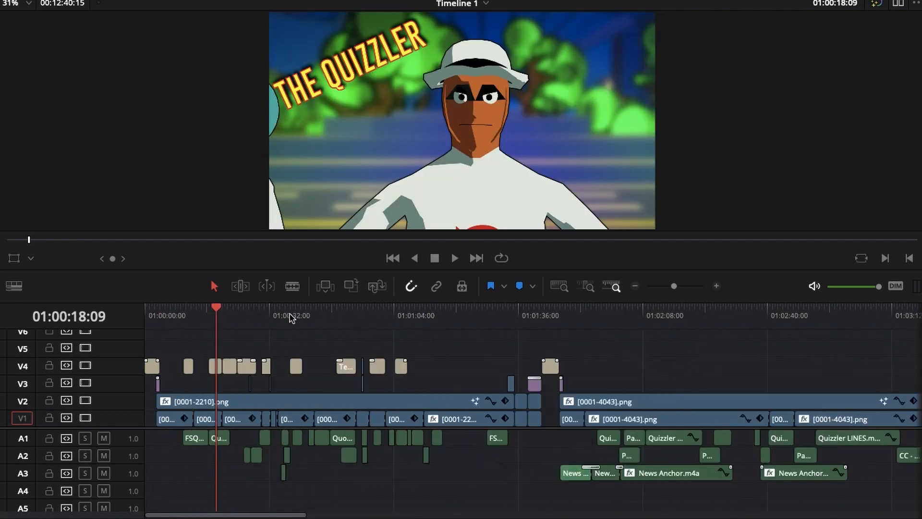
Step: View the Punctuation Pals title shot at 01:00:22:00 and 01:00:23:03, and bring the full timeline back into view
left_click(646, 318)
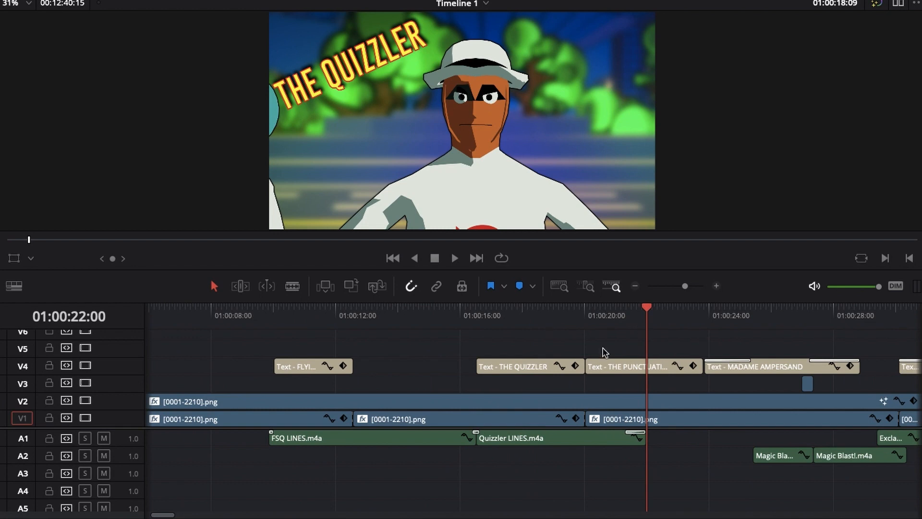
left_click(681, 312)
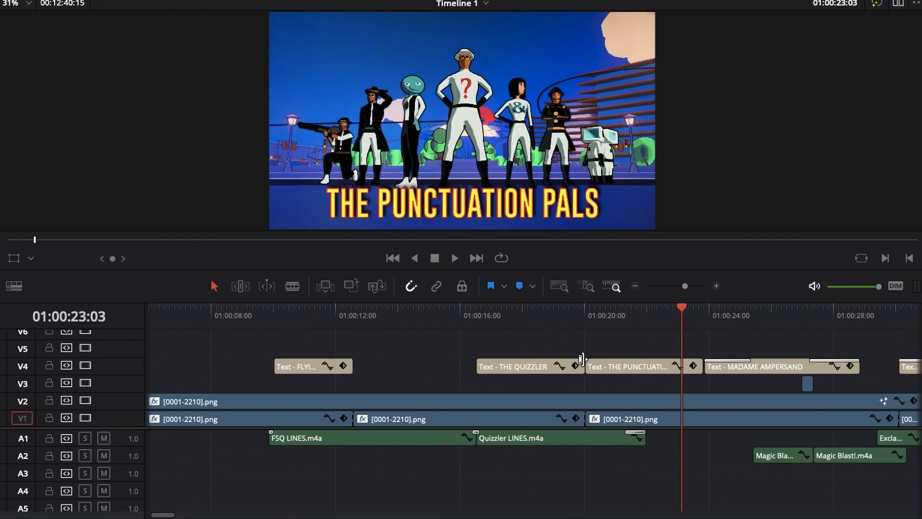
key("super+minus")
key("super+minus")
key("super+minus")
key("super+minus")
key("super+minus")
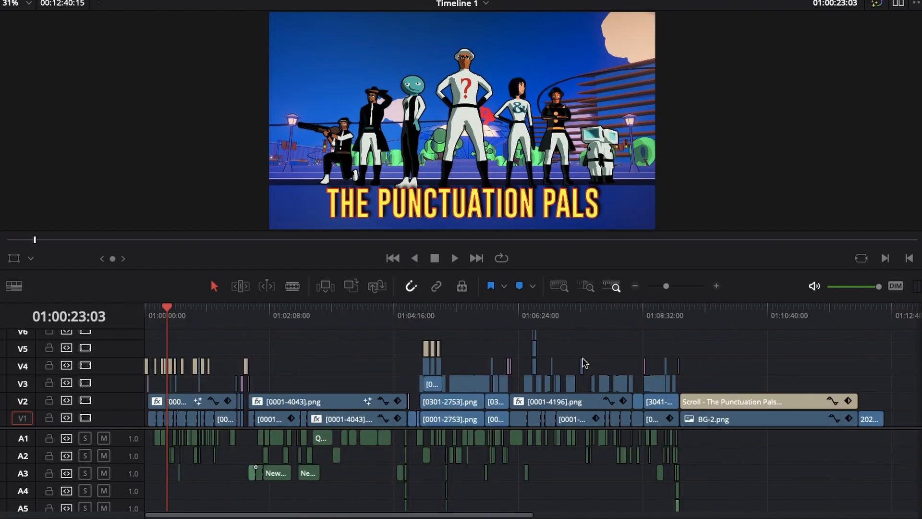
key("super+equal")
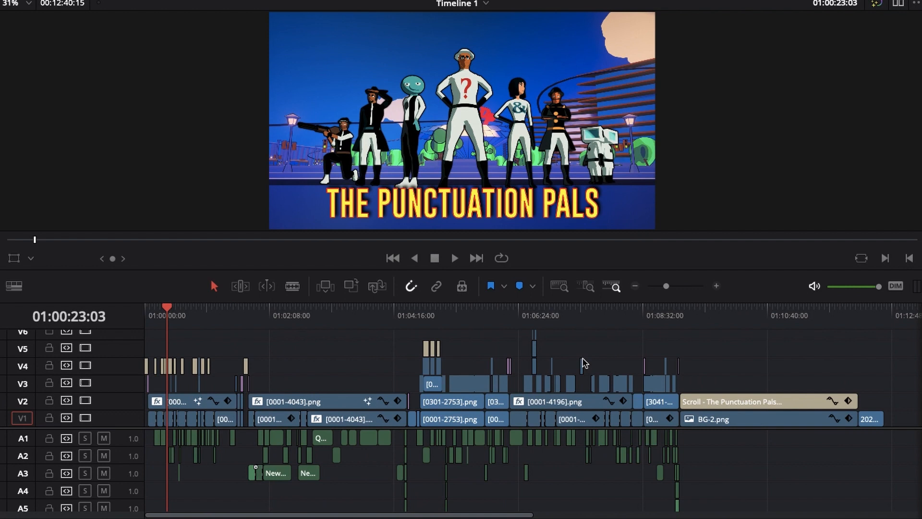